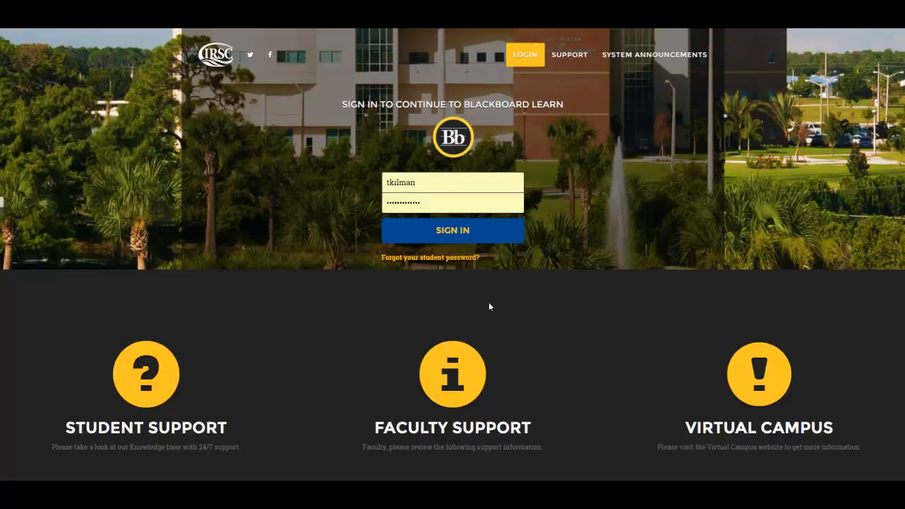
- Sign in to Blackboard Learn and open the Development - MAC1105 course from My Courses
{"action": "left_click", "coordinate": [492, 241]}
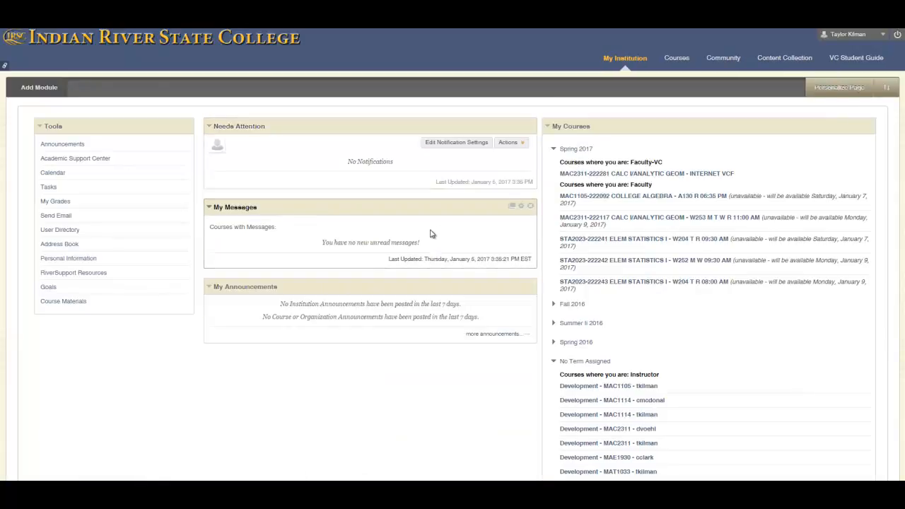
{"action": "scroll", "coordinate": [453, 254], "scroll_direction": "down", "scroll_amount": 3}
{"action": "scroll", "coordinate": [453, 255], "scroll_direction": "up", "scroll_amount": 2}
{"action": "scroll", "coordinate": [769, 364], "scroll_direction": "up", "scroll_amount": 2}
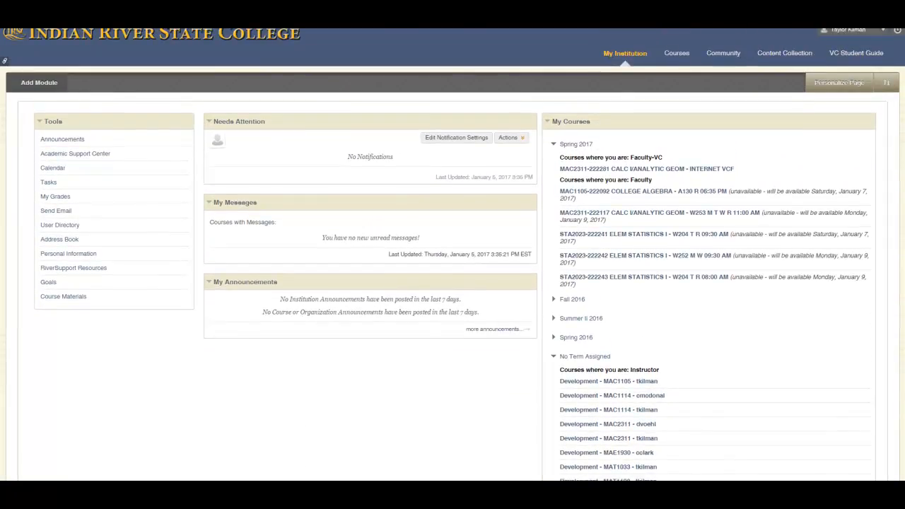
{"action": "scroll", "coordinate": [769, 364], "scroll_direction": "down", "scroll_amount": 2}
{"action": "left_click", "coordinate": [649, 357]}
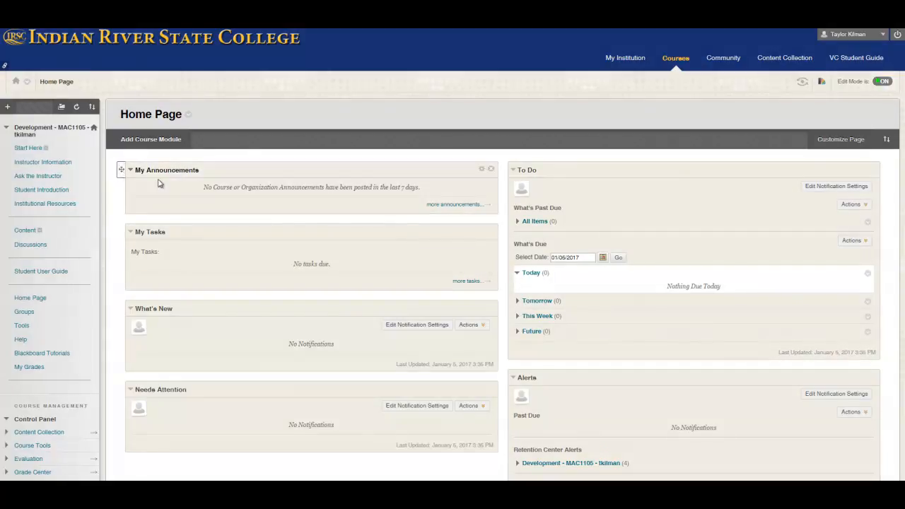
- Show the Add Menu Item choices from the + button atop the course menu
{"action": "left_click", "coordinate": [7, 107]}
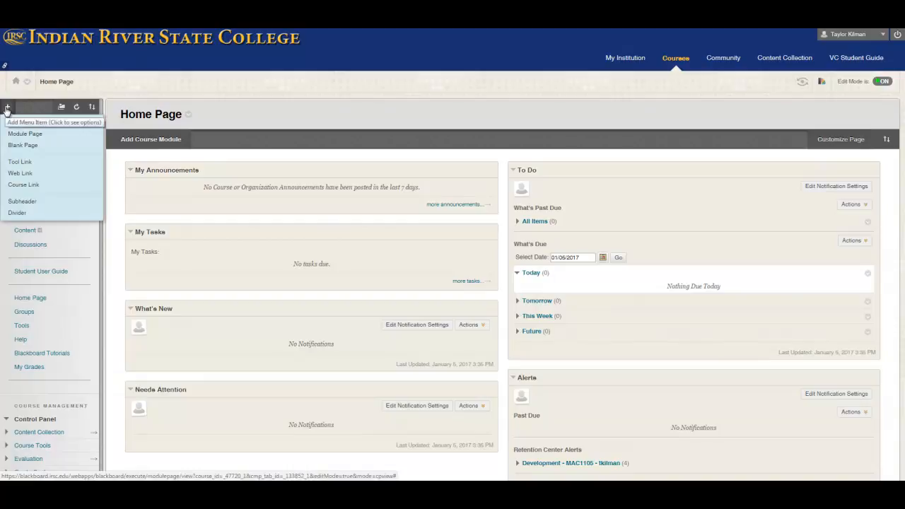
{"action": "left_click", "coordinate": [7, 106]}
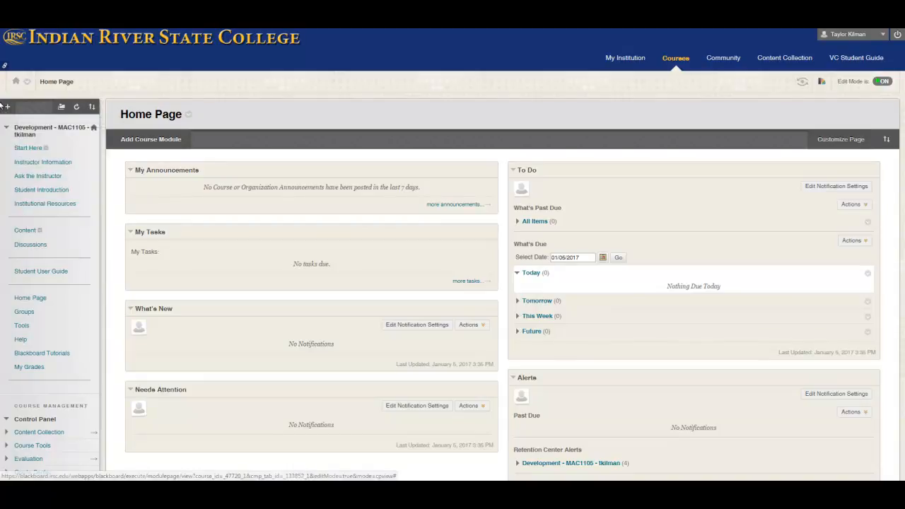
{"action": "left_click", "coordinate": [7, 107]}
{"action": "left_click", "coordinate": [12, 108]}
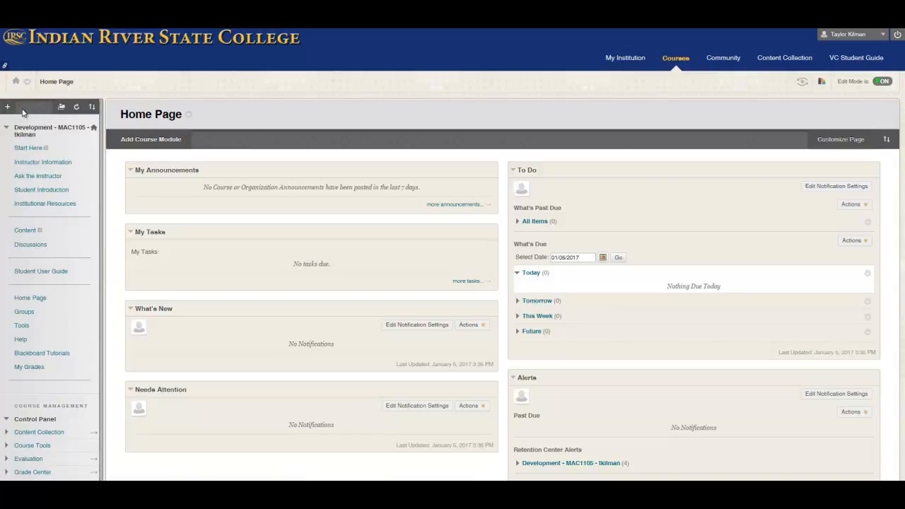
{"action": "left_click", "coordinate": [13, 108]}
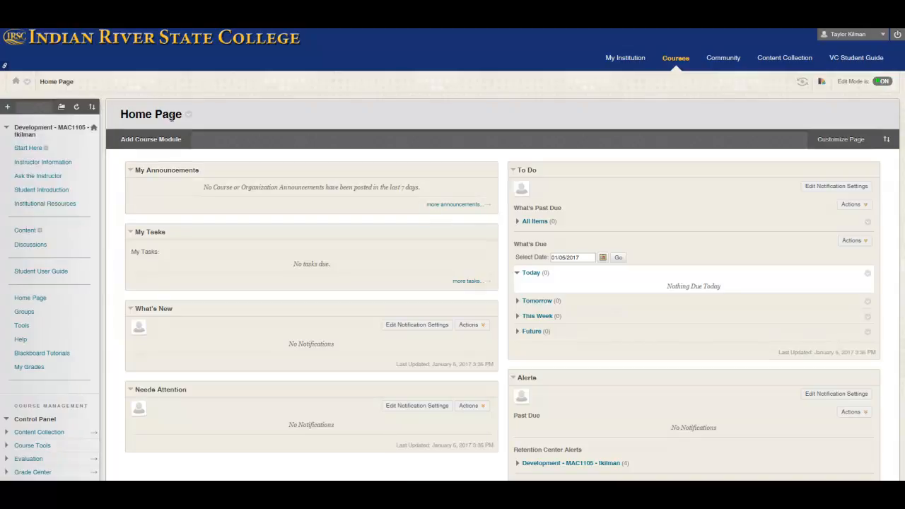
{"action": "left_click", "coordinate": [8, 108]}
{"action": "left_click", "coordinate": [10, 111]}
{"action": "left_click", "coordinate": [10, 111]}
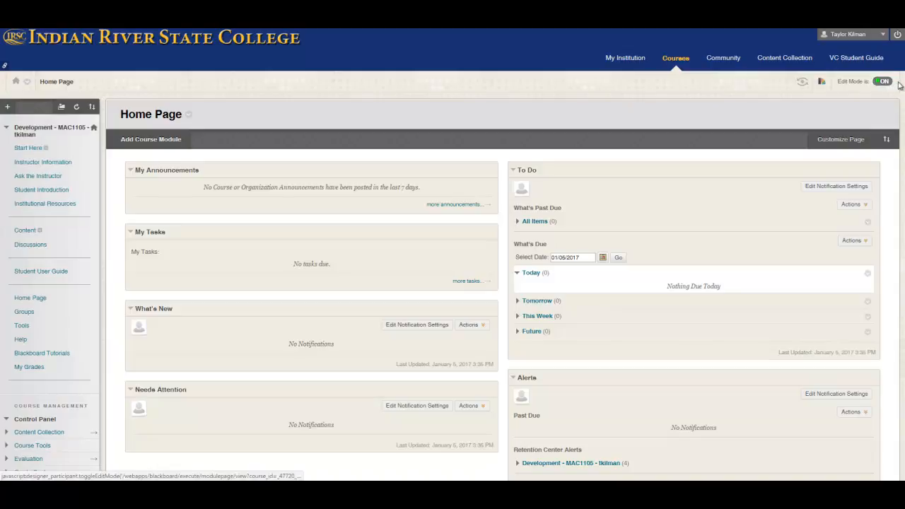
{"action": "left_click", "coordinate": [7, 108]}
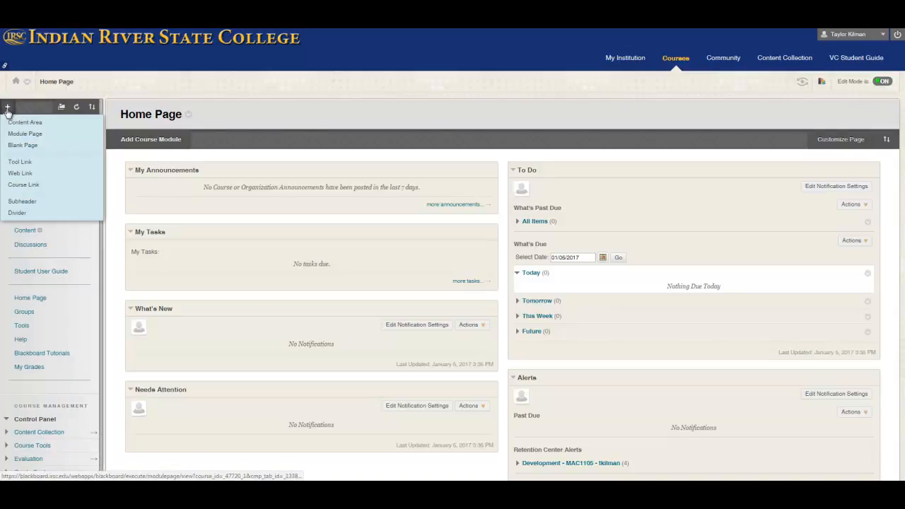
- Add an available 'My Math Lab' tool link of type Pearson's MyLab & Mastering (Tools)
{"action": "left_click", "coordinate": [23, 166]}
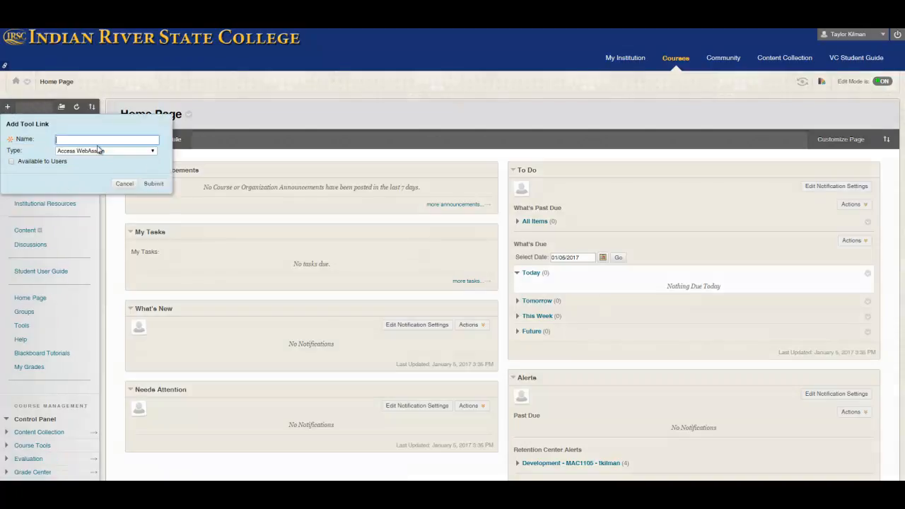
{"action": "type", "text": "My Math Lab"}
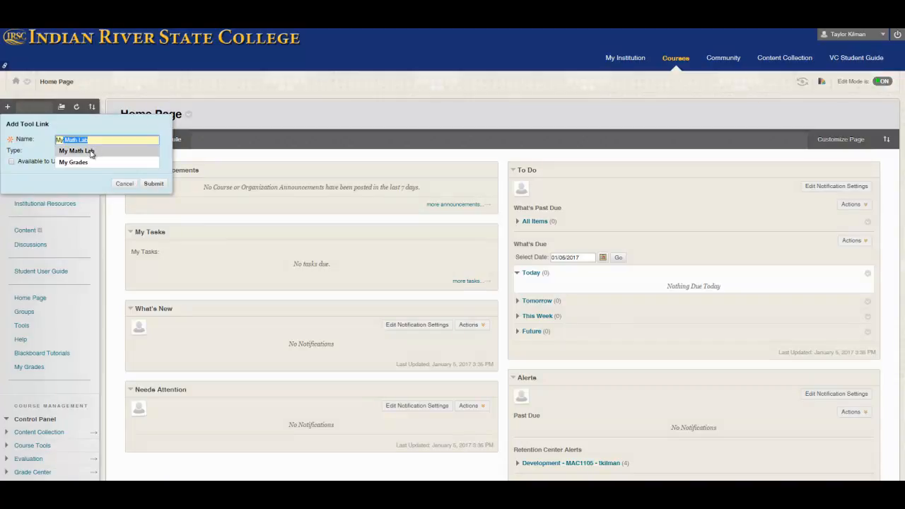
{"action": "left_click", "coordinate": [92, 150]}
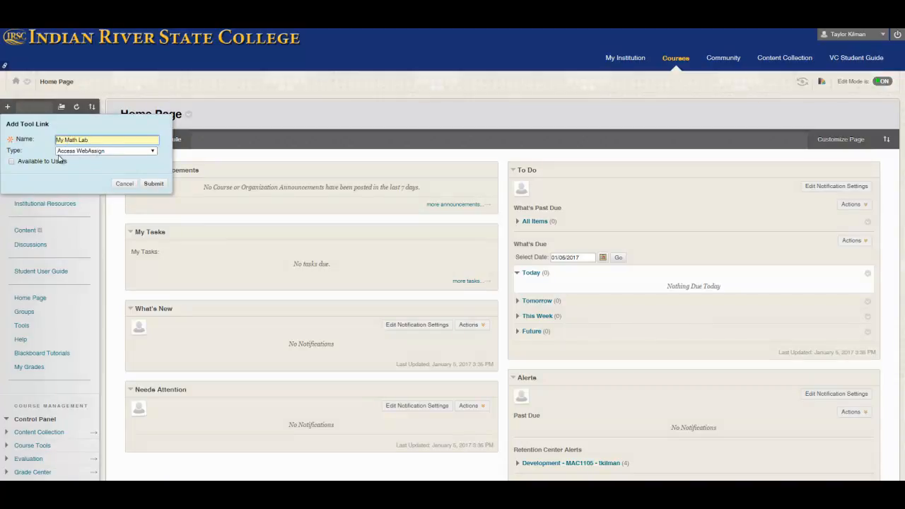
{"action": "left_click", "coordinate": [13, 162]}
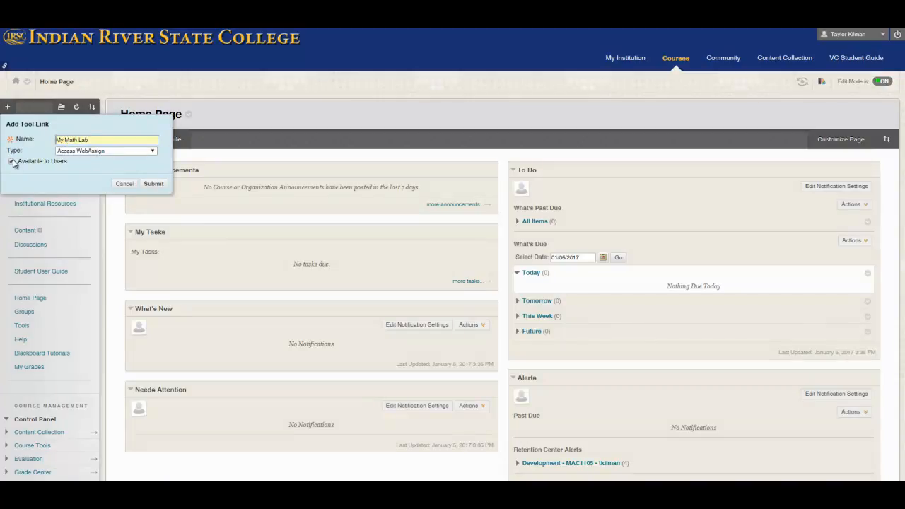
{"action": "left_click", "coordinate": [119, 151]}
{"action": "left_click_drag", "start_coordinate": [178, 176], "coordinate": [179, 217]}
{"action": "scroll", "coordinate": [106, 234], "scroll_direction": "down", "scroll_amount": 2}
{"action": "left_click", "coordinate": [99, 236]}
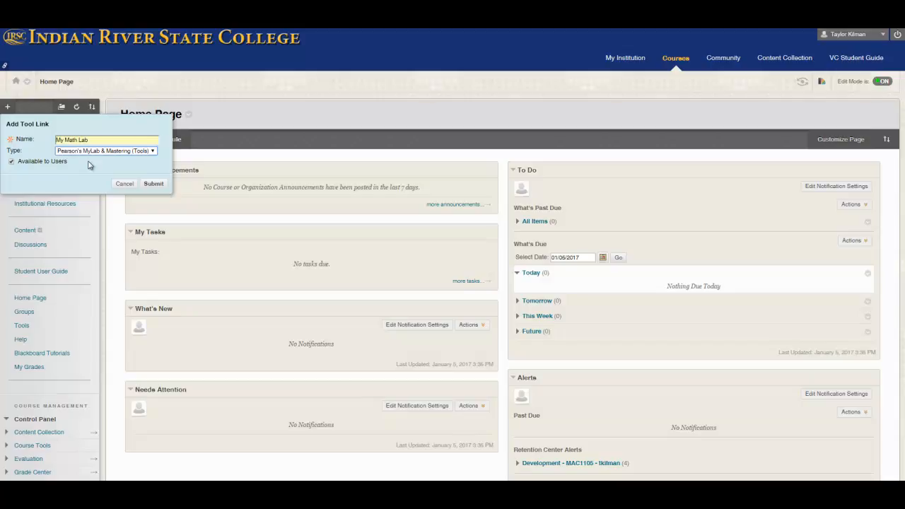
{"action": "left_click", "coordinate": [152, 185]}
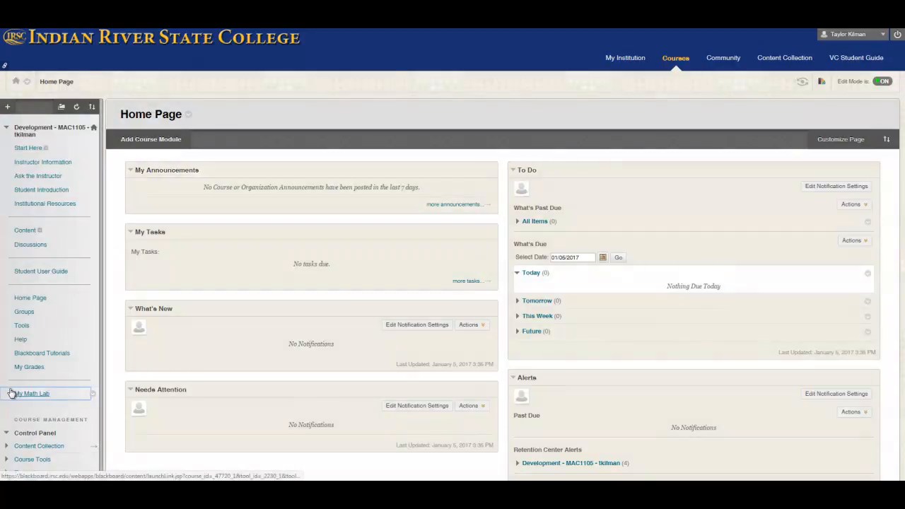
- Move My Math Lab below Student Introduction and open its tools page
{"action": "left_click_drag", "start_coordinate": [12, 393], "coordinate": [41, 209]}
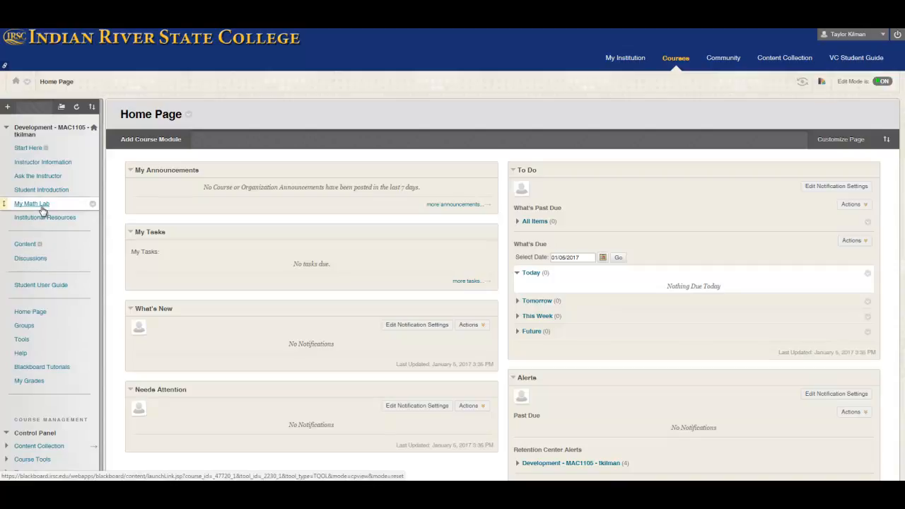
{"action": "left_click", "coordinate": [41, 206]}
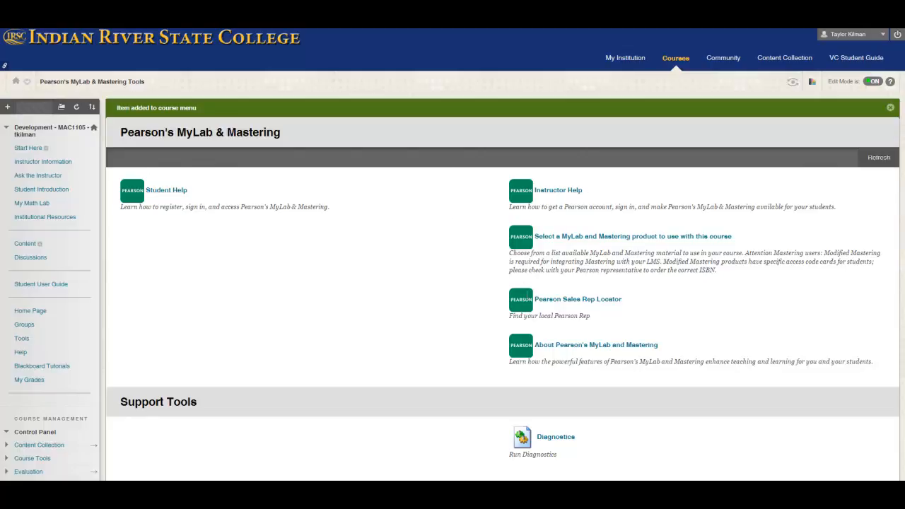
- Choose to select a MyLab and Mastering product for this course
{"action": "left_click", "coordinate": [617, 241]}
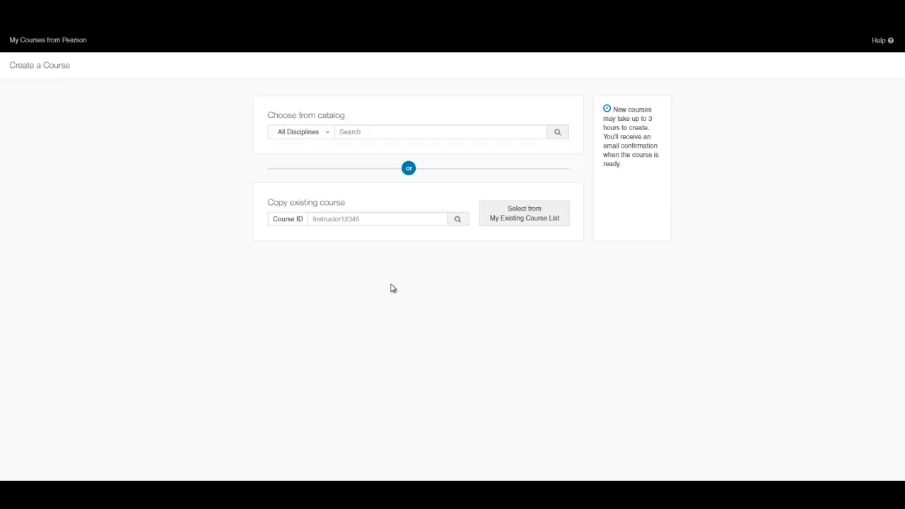
- List your existing Pearson courses and scroll through all nine of them
{"action": "left_click", "coordinate": [540, 220]}
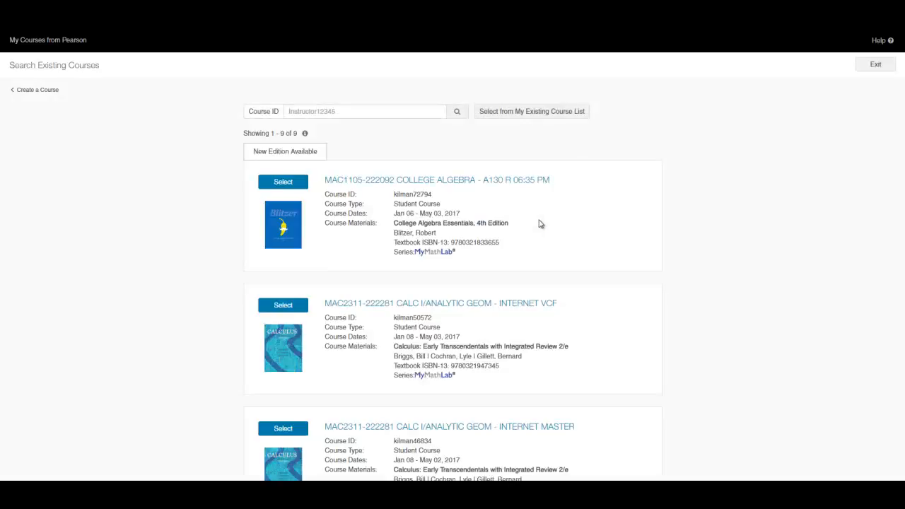
{"action": "scroll", "coordinate": [452, 267], "scroll_direction": "down", "scroll_amount": 15}
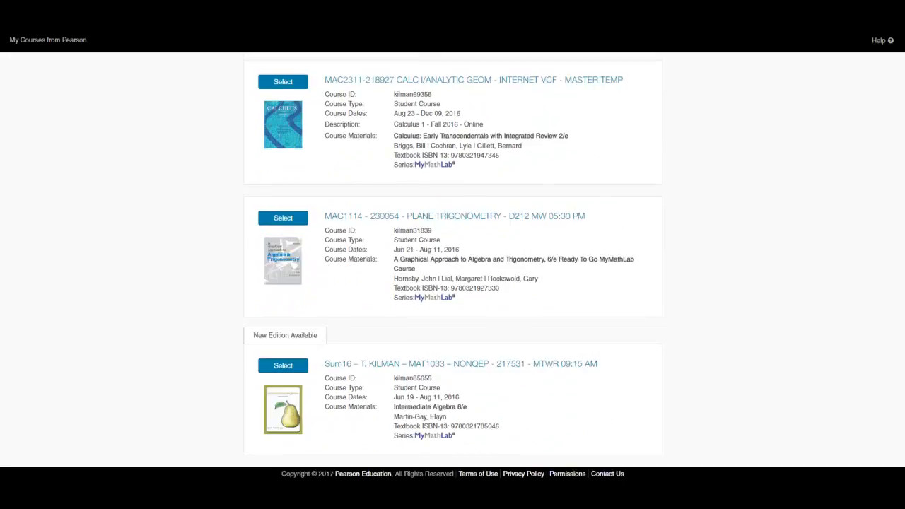
{"action": "scroll", "coordinate": [453, 266], "scroll_direction": "up", "scroll_amount": 15}
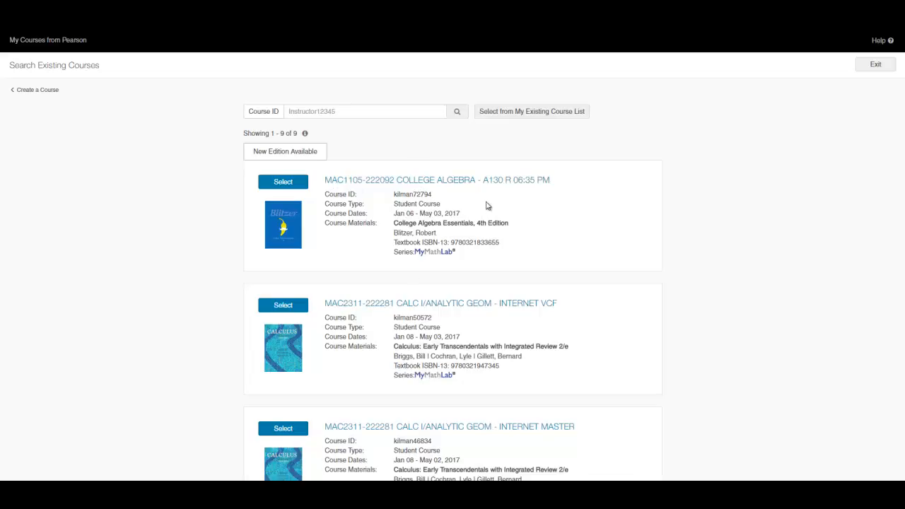
{"action": "mouse_move", "coordinate": [904, 131]}
{"action": "left_mouse_down"}
{"action": "mouse_move", "coordinate": [904, 205]}
{"action": "mouse_move", "coordinate": [903, 132]}
{"action": "left_mouse_up"}
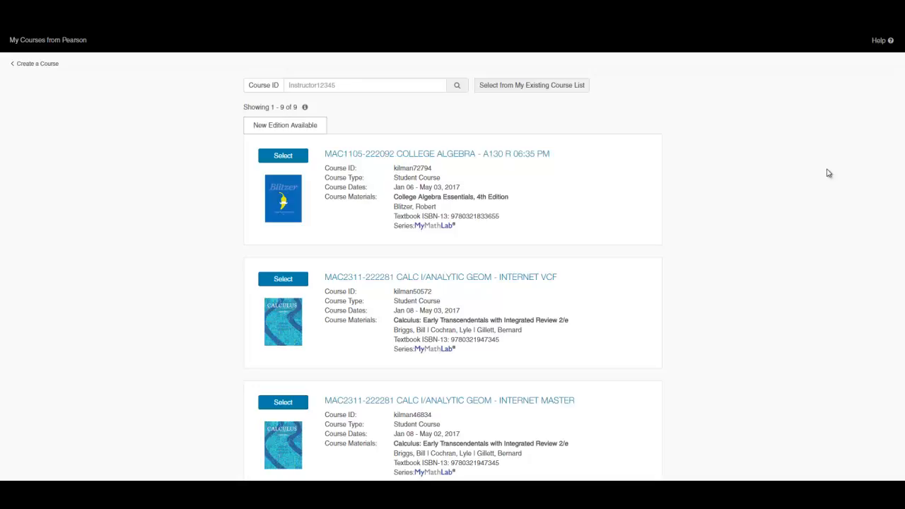
{"action": "scroll", "coordinate": [837, 176], "scroll_direction": "down", "scroll_amount": 3}
{"action": "scroll", "coordinate": [901, 243], "scroll_direction": "down", "scroll_amount": 7}
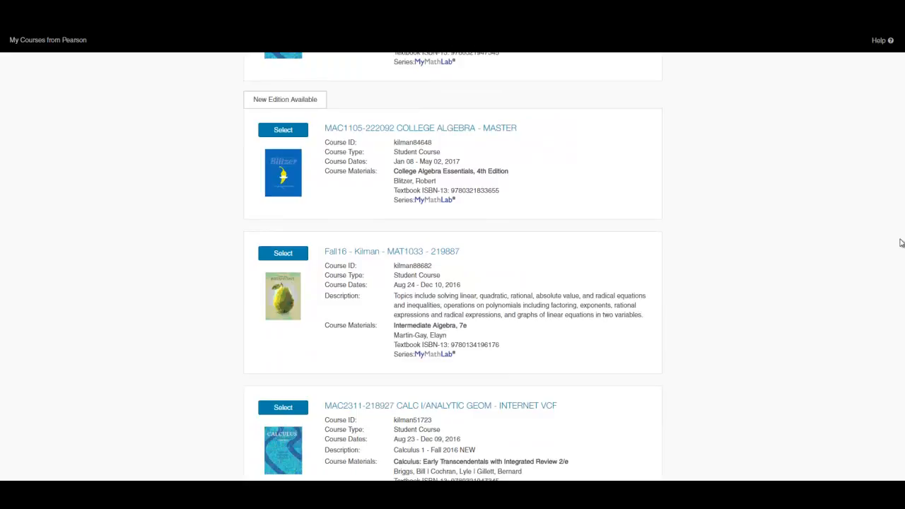
{"action": "scroll", "coordinate": [901, 243], "scroll_direction": "down", "scroll_amount": 9}
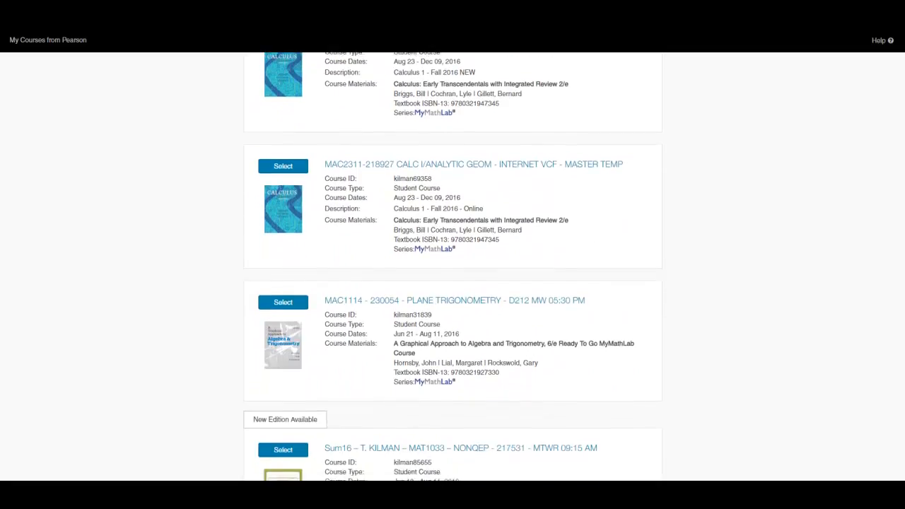
{"action": "scroll", "coordinate": [453, 266], "scroll_direction": "down", "scroll_amount": 2}
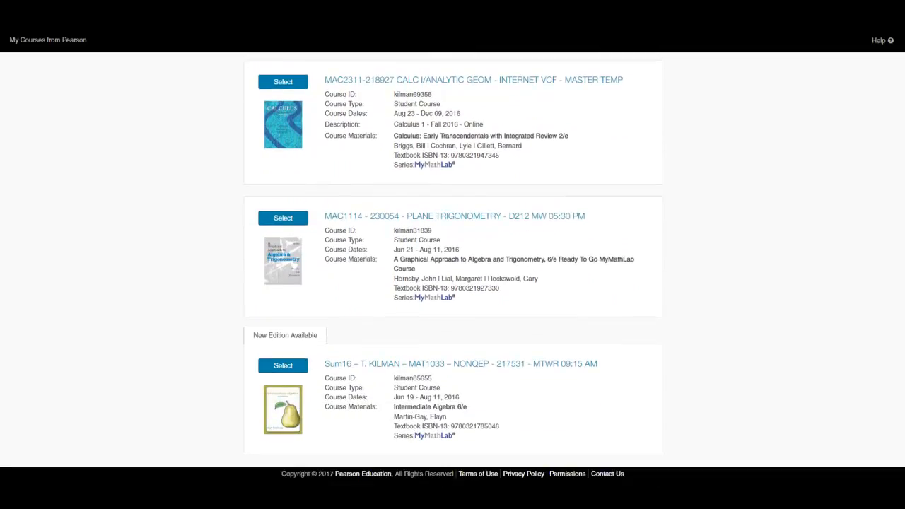
{"action": "scroll", "coordinate": [453, 270], "scroll_direction": "up", "scroll_amount": 2}
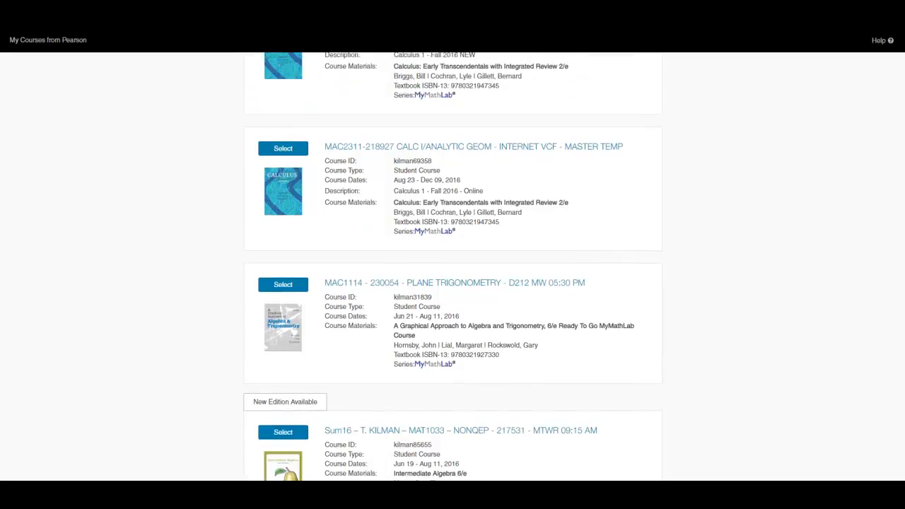
{"action": "scroll", "coordinate": [452, 266], "scroll_direction": "up", "scroll_amount": 6}
{"action": "scroll", "coordinate": [903, 216], "scroll_direction": "up", "scroll_amount": 10}
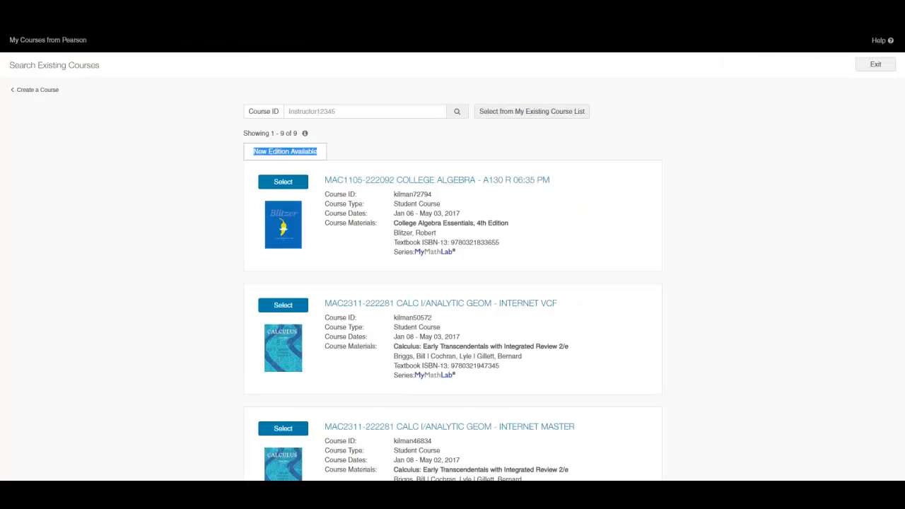
{"action": "scroll", "coordinate": [453, 267], "scroll_direction": "down", "scroll_amount": 1}
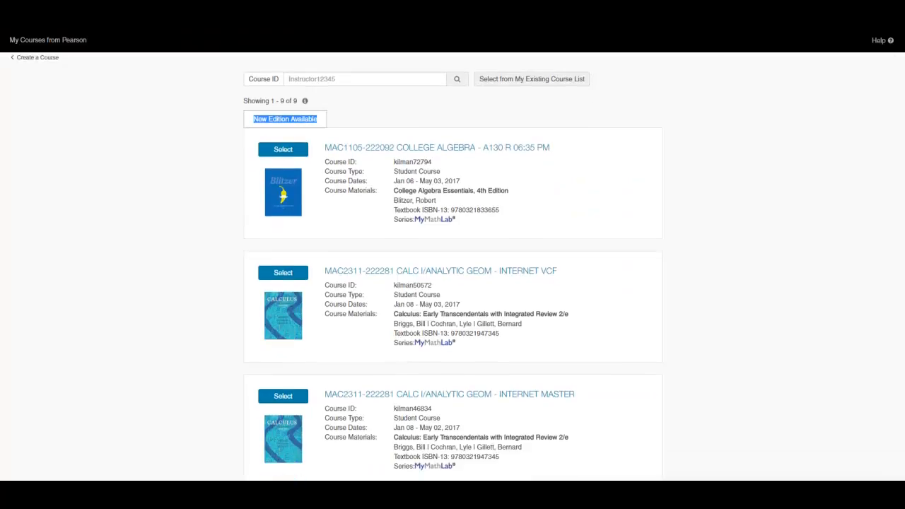
{"action": "scroll", "coordinate": [452, 268], "scroll_direction": "down", "scroll_amount": 5}
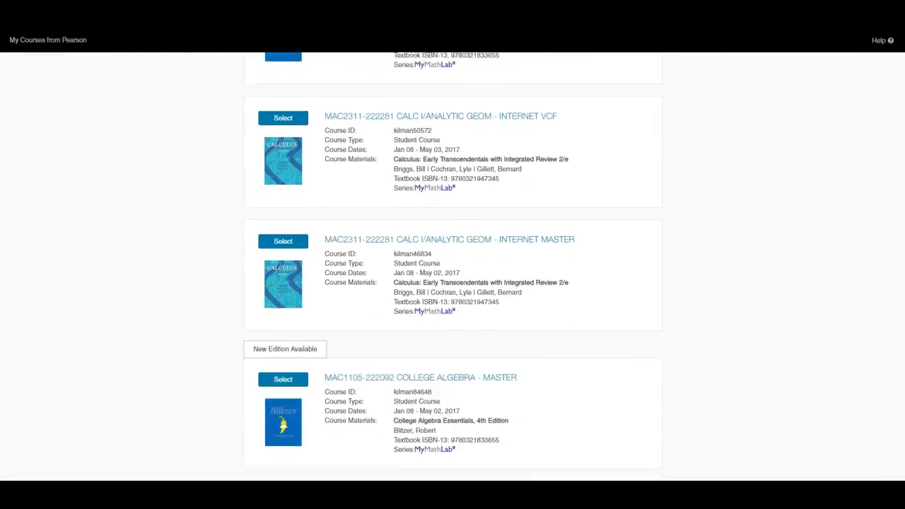
{"action": "scroll", "coordinate": [873, 228], "scroll_direction": "down", "scroll_amount": 3}
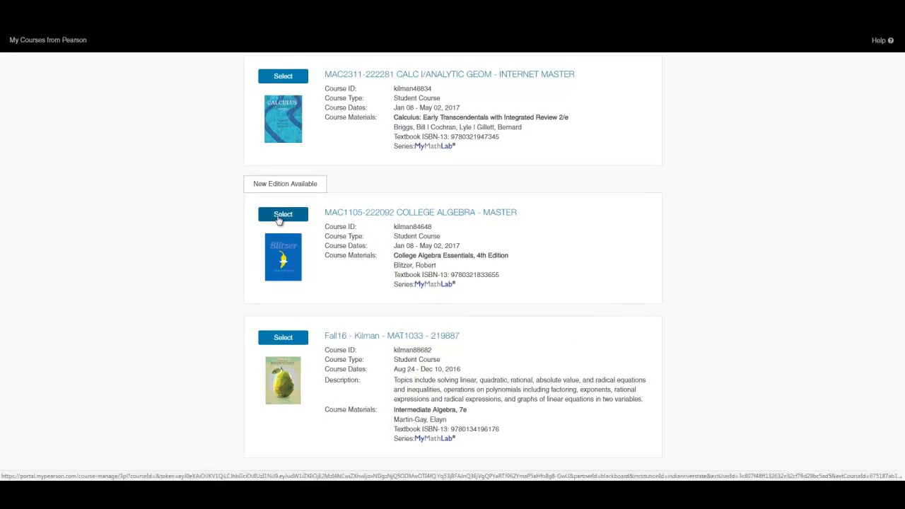
{"action": "left_click", "coordinate": [279, 220]}
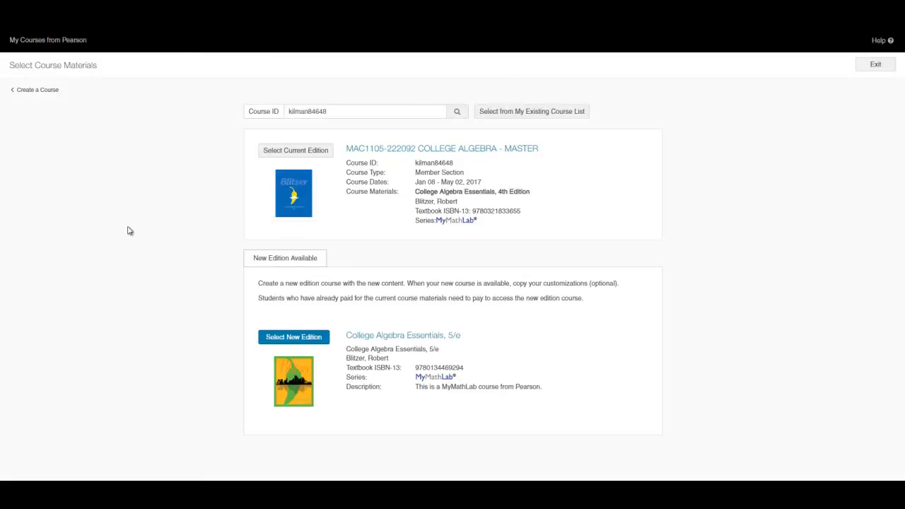
{"action": "scroll", "coordinate": [722, 202], "scroll_direction": "down", "scroll_amount": 1}
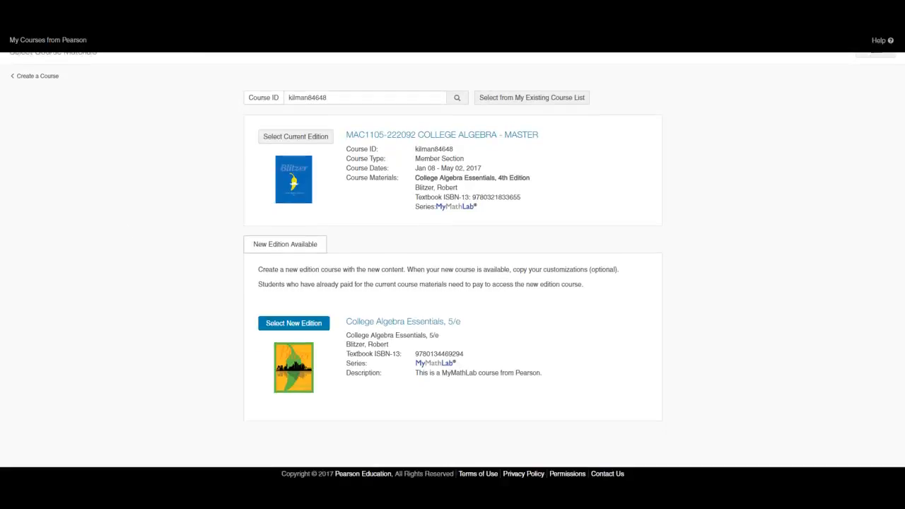
{"action": "scroll", "coordinate": [443, 136], "scroll_direction": "up", "scroll_amount": 1}
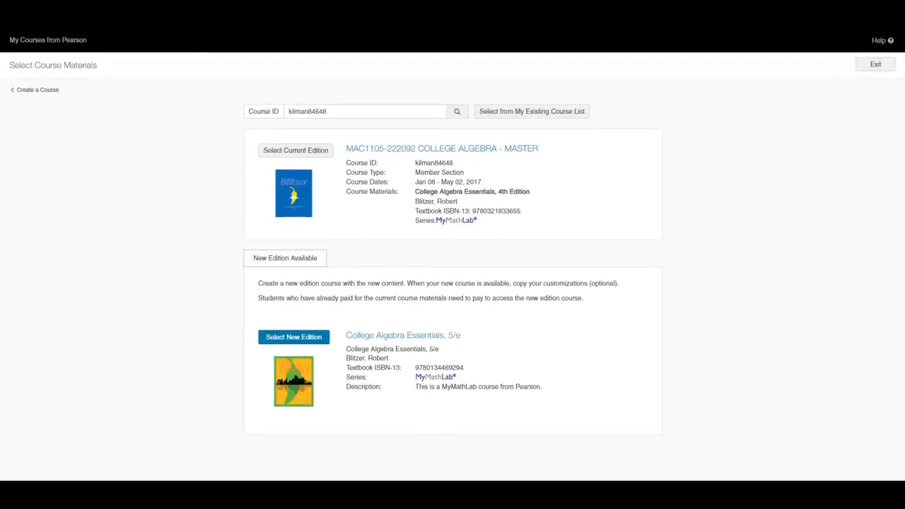
{"action": "left_click", "coordinate": [306, 152]}
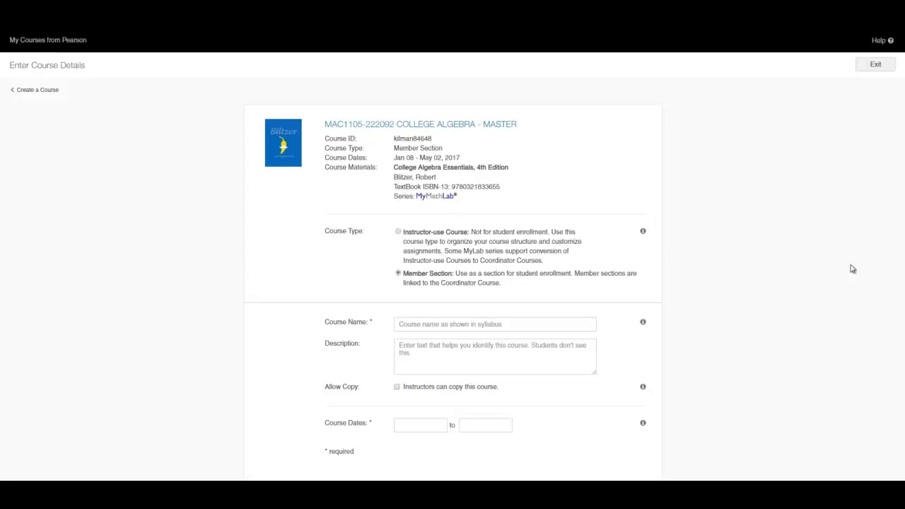
- Enter 'Tutorial Copy' as the new course name
{"action": "scroll", "coordinate": [453, 269], "scroll_direction": "down", "scroll_amount": 1}
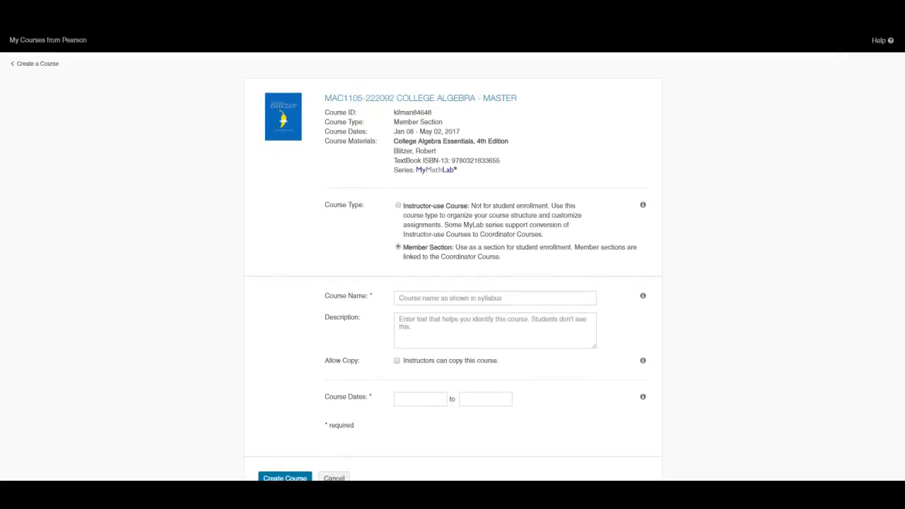
{"action": "scroll", "coordinate": [904, 150], "scroll_direction": "down", "scroll_amount": 1}
{"action": "scroll", "coordinate": [904, 150], "scroll_direction": "up", "scroll_amount": 2}
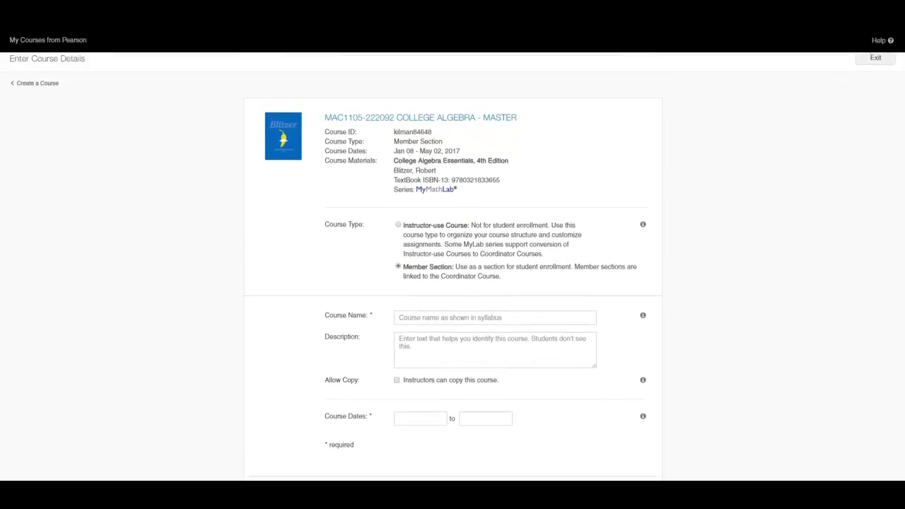
{"action": "left_click_drag", "start_coordinate": [904, 150], "coordinate": [903, 153]}
{"action": "left_click", "coordinate": [493, 310]}
{"action": "type", "text": "Tutorial Copy"}
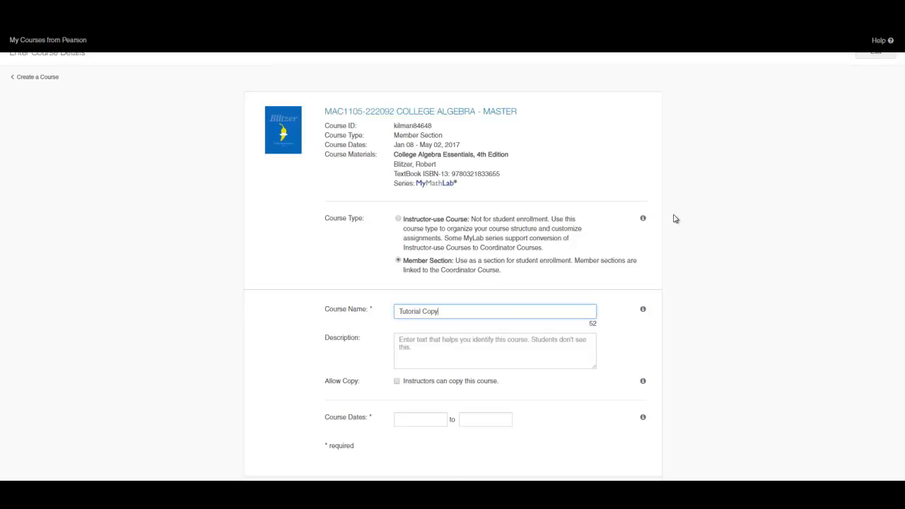
{"action": "scroll", "coordinate": [702, 212], "scroll_direction": "down", "scroll_amount": 2}
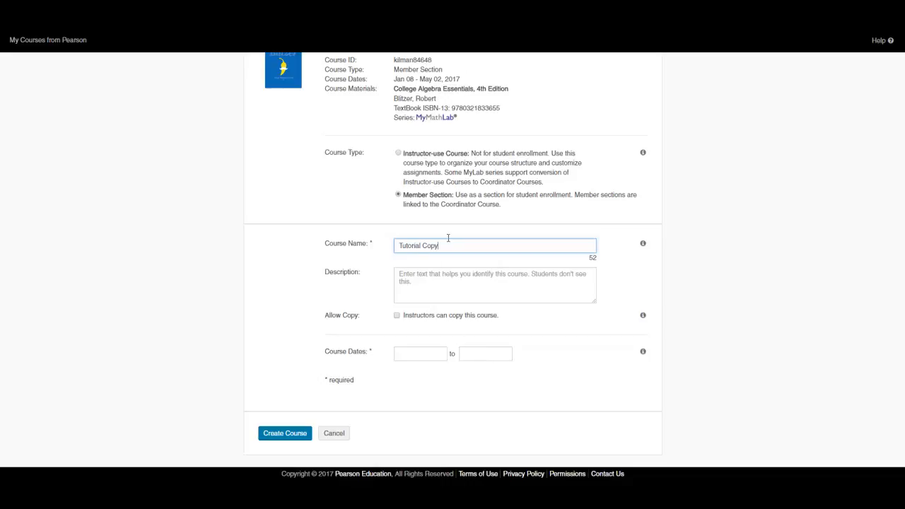
{"action": "left_click_drag", "start_coordinate": [448, 245], "coordinate": [398, 246]}
- Set course dates Jan 05 to May 01, 2017 and create the course
{"action": "left_click", "coordinate": [435, 358]}
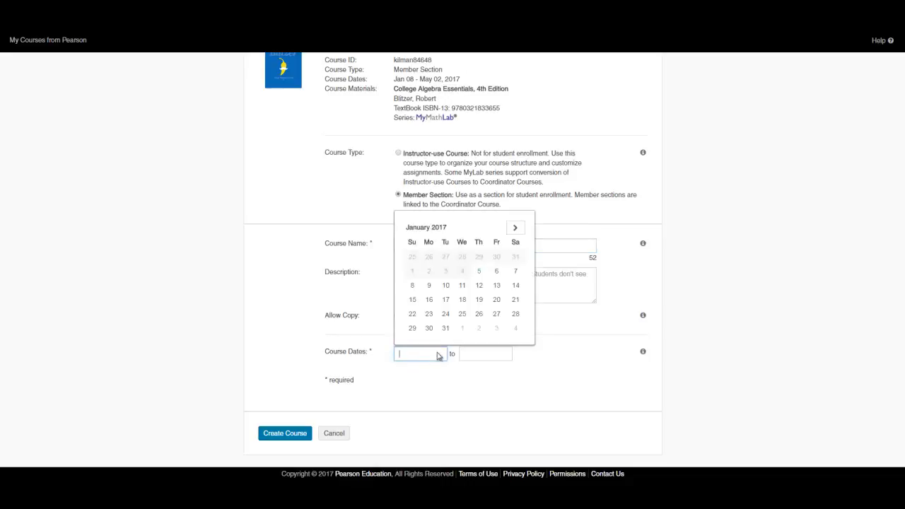
{"action": "left_click", "coordinate": [479, 271]}
{"action": "left_click", "coordinate": [493, 352]}
{"action": "left_click", "coordinate": [581, 228]}
{"action": "left_click", "coordinate": [581, 227]}
{"action": "left_click", "coordinate": [581, 227]}
{"action": "left_click", "coordinate": [581, 228]}
{"action": "left_click", "coordinate": [580, 228]}
{"action": "left_click", "coordinate": [561, 228]}
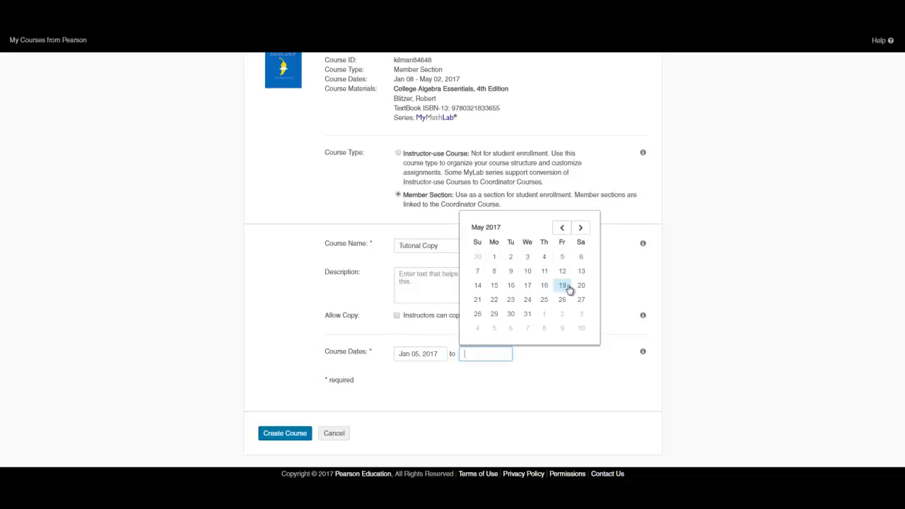
{"action": "left_click", "coordinate": [494, 257]}
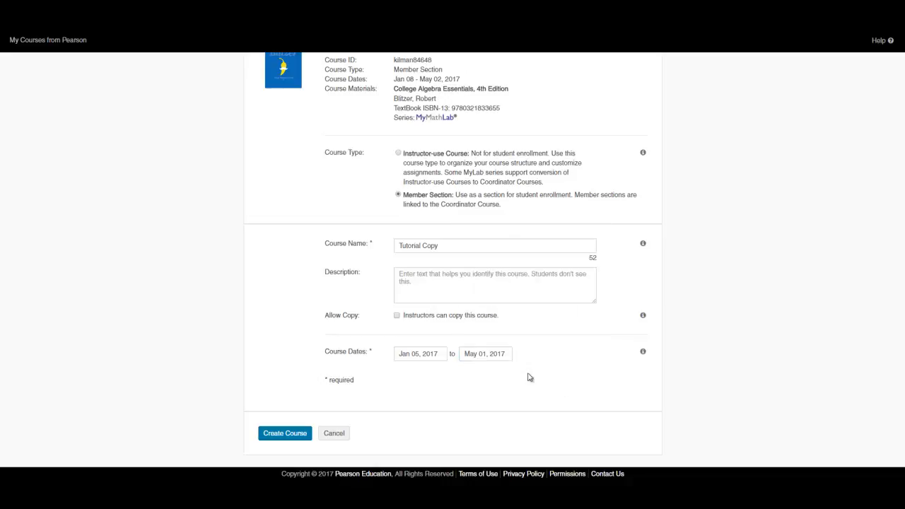
{"action": "left_click", "coordinate": [297, 433]}
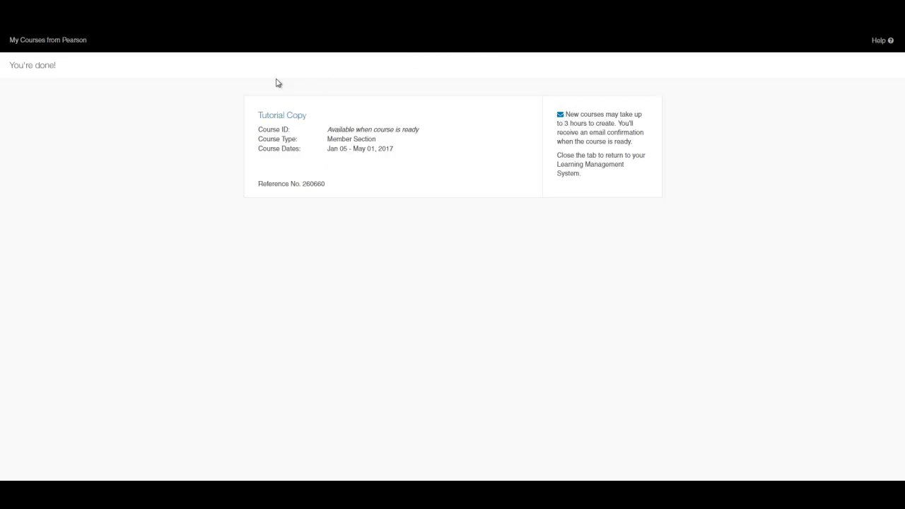
- Sign in to Pearson MyLab Math to confirm Tutorial Copy is being created
{"action": "left_click", "coordinate": [310, 28]}
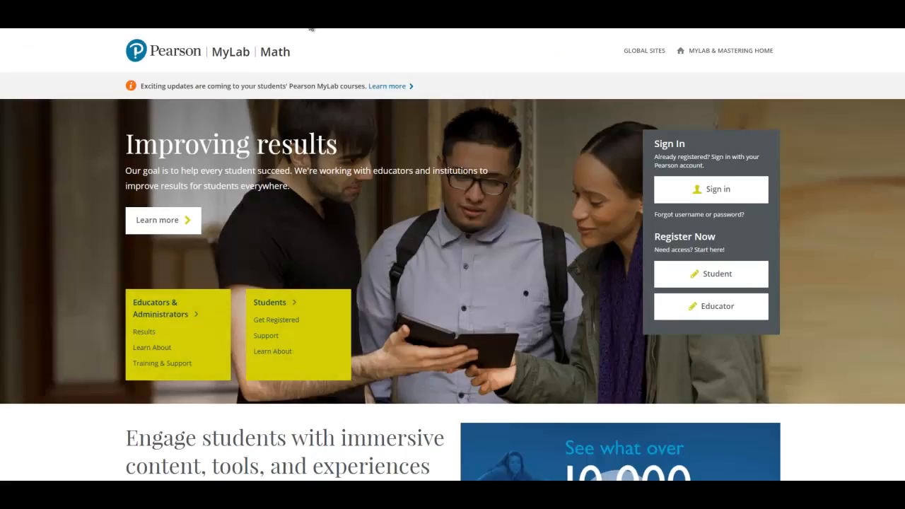
{"action": "left_click", "coordinate": [712, 189]}
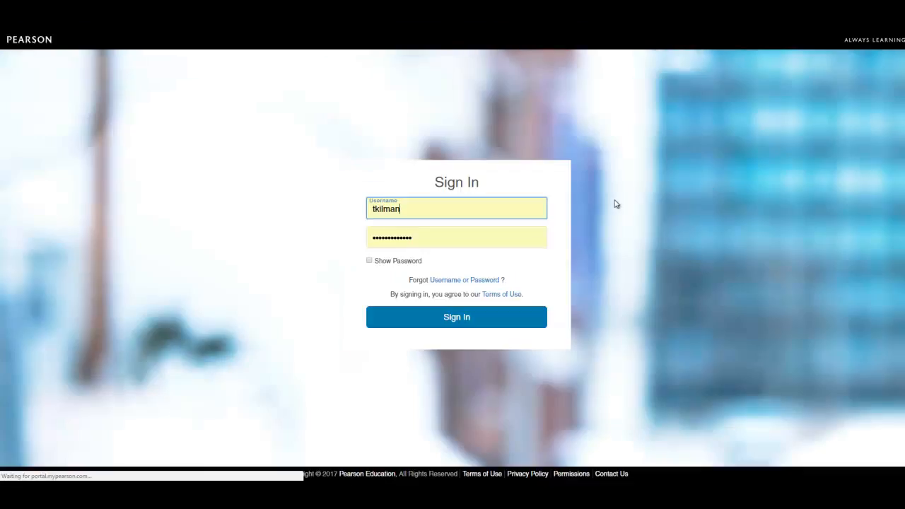
{"action": "left_click", "coordinate": [488, 312]}
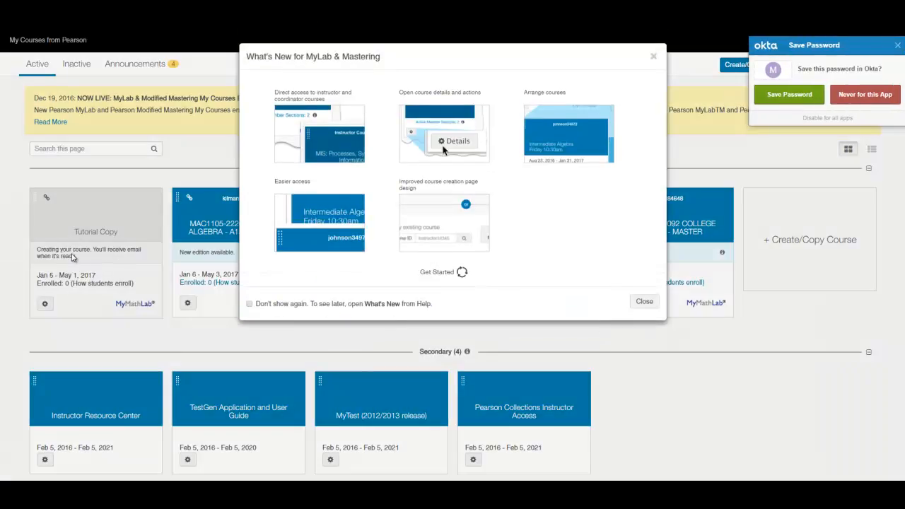
{"action": "left_click", "coordinate": [653, 56]}
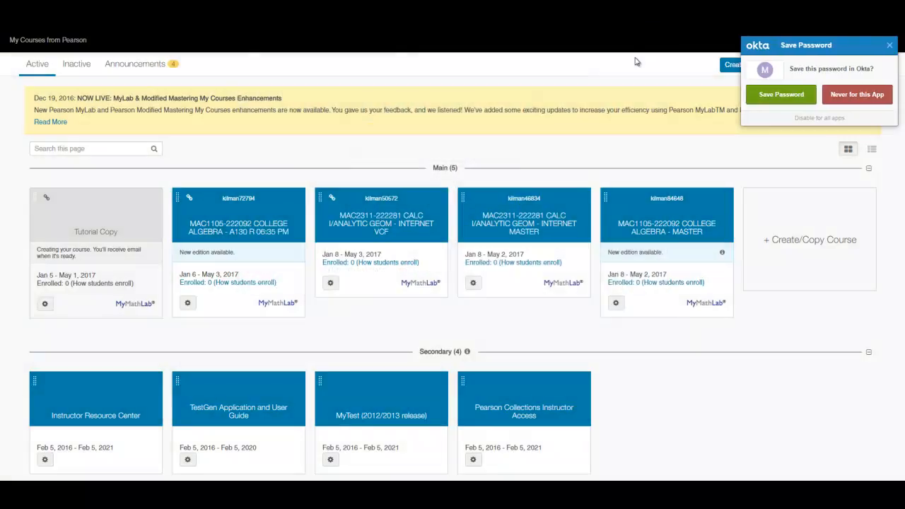
{"action": "left_click", "coordinate": [52, 15]}
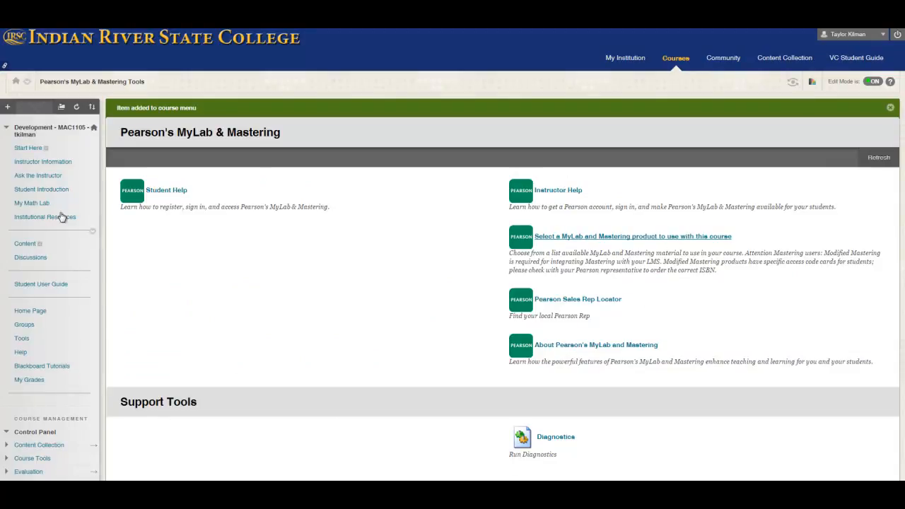
- Open My Math Lab and review its All Assignments, Assignment Manager, Gradebook and Course Settings links
{"action": "left_click", "coordinate": [33, 204]}
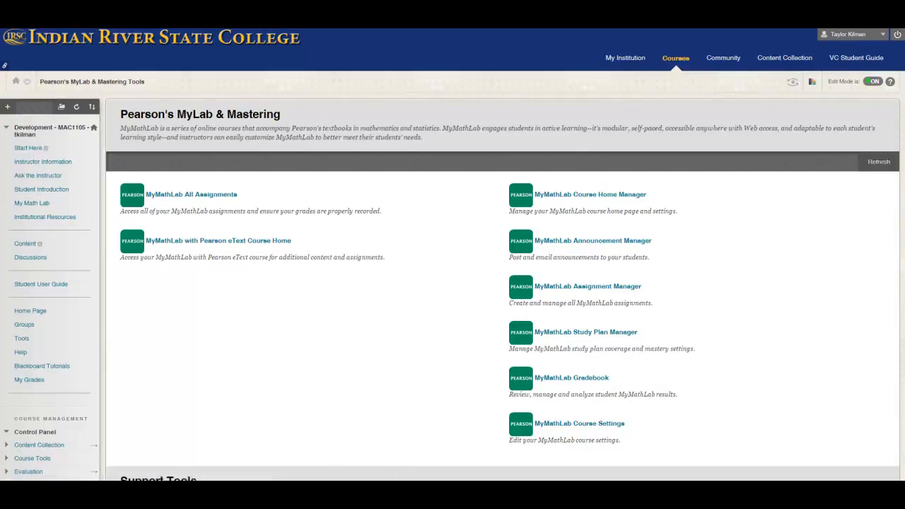
{"action": "scroll", "coordinate": [343, 126], "scroll_direction": "down", "scroll_amount": 3}
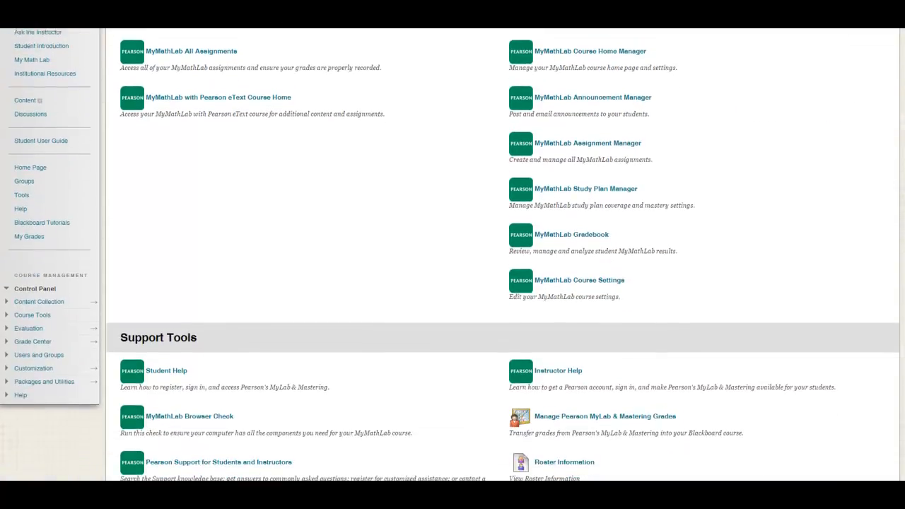
{"action": "scroll", "coordinate": [343, 126], "scroll_direction": "up", "scroll_amount": 1}
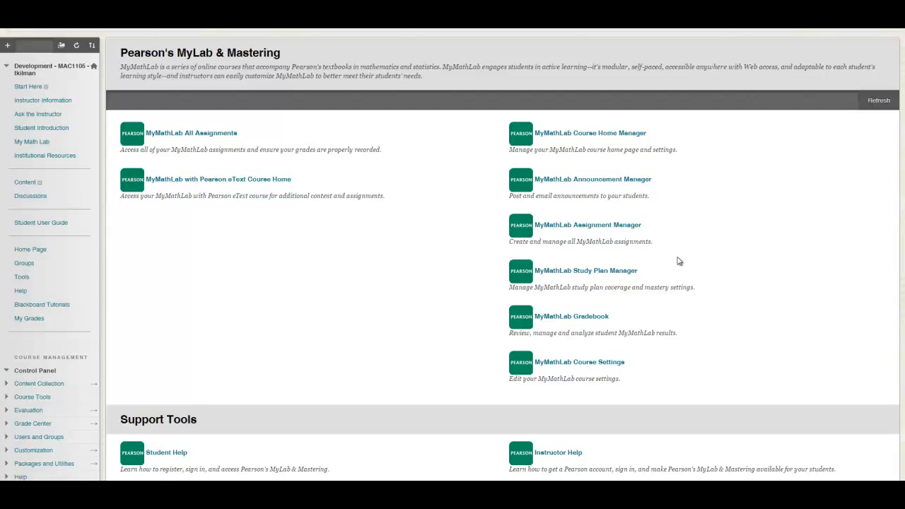
{"action": "scroll", "coordinate": [677, 262], "scroll_direction": "down", "scroll_amount": 3}
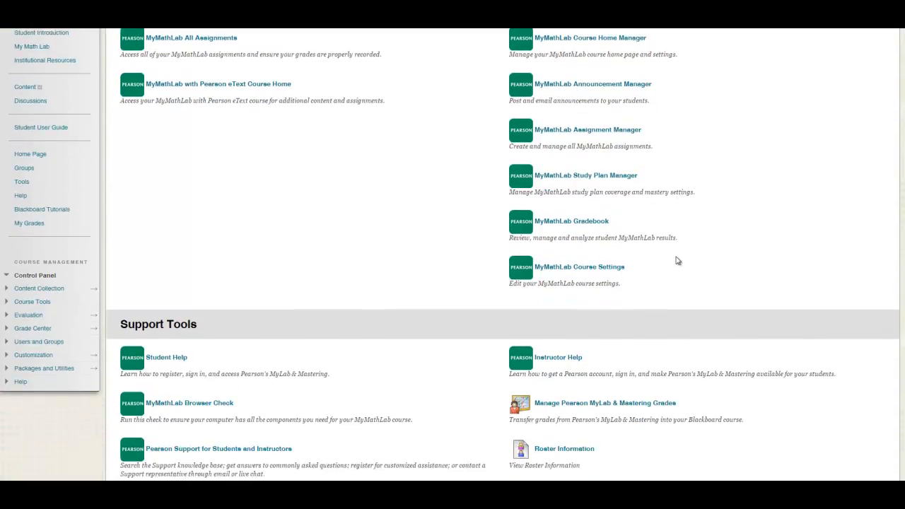
{"action": "scroll", "coordinate": [677, 261], "scroll_direction": "up", "scroll_amount": 5}
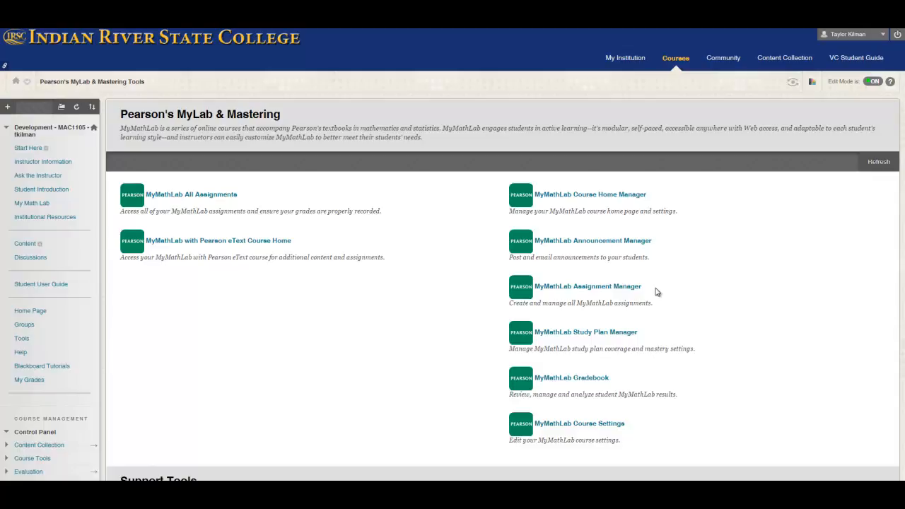
- Preview the course as a student and open the MyMathLab link to view it
{"action": "left_click", "coordinate": [793, 84]}
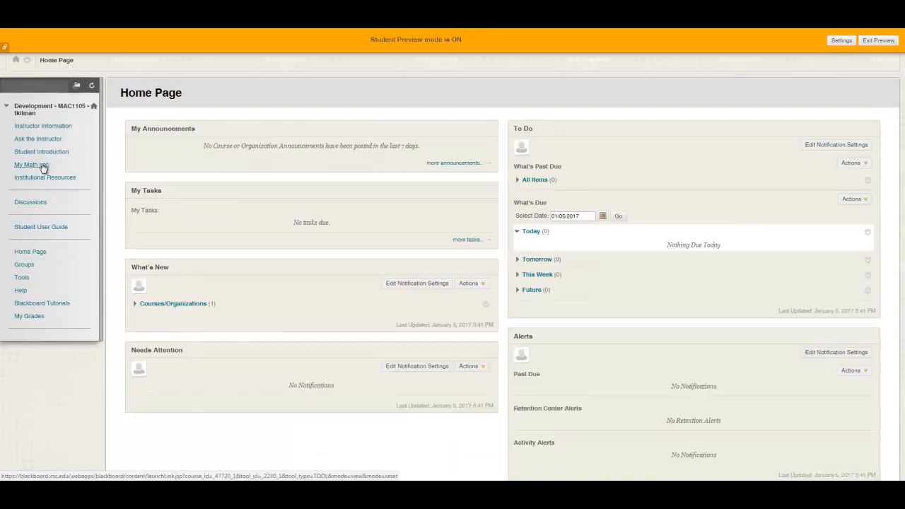
{"action": "left_click", "coordinate": [41, 165]}
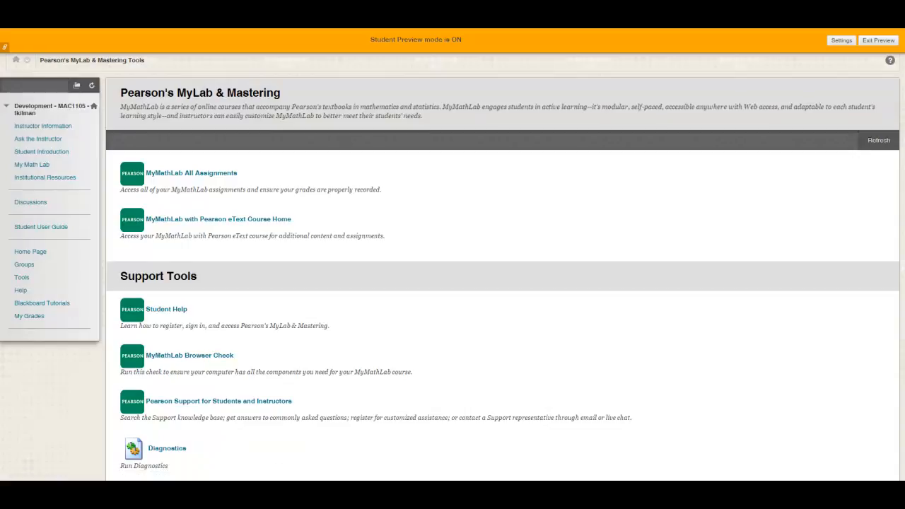
{"action": "scroll", "coordinate": [453, 254], "scroll_direction": "down", "scroll_amount": 1}
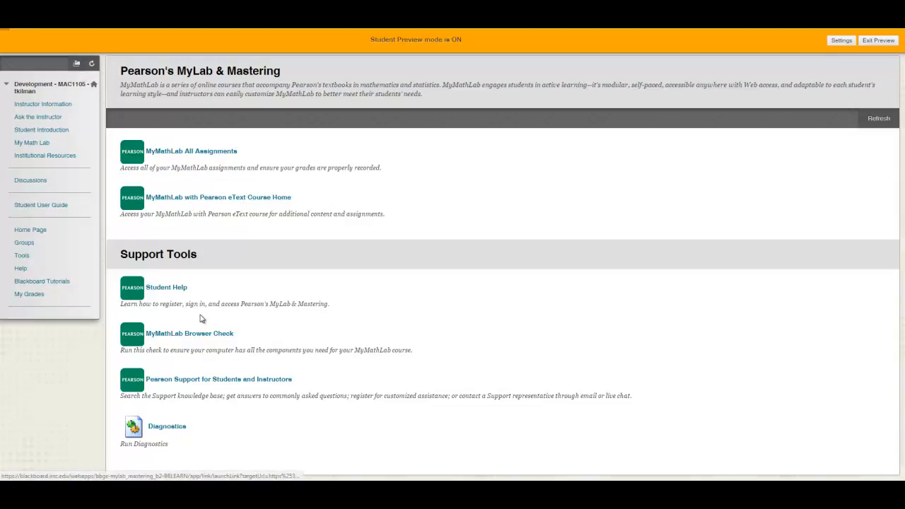
- Exit student preview, deleting the preview user
{"action": "left_click", "coordinate": [874, 47]}
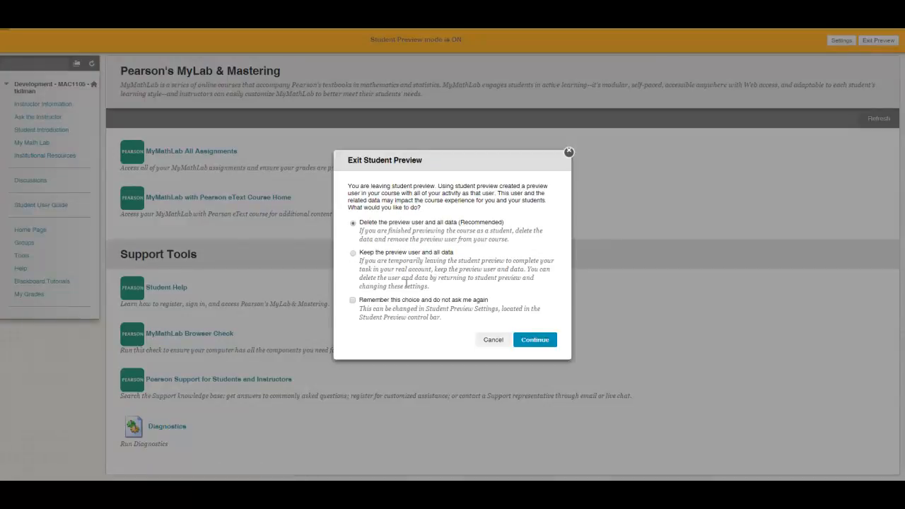
{"action": "left_click", "coordinate": [538, 343]}
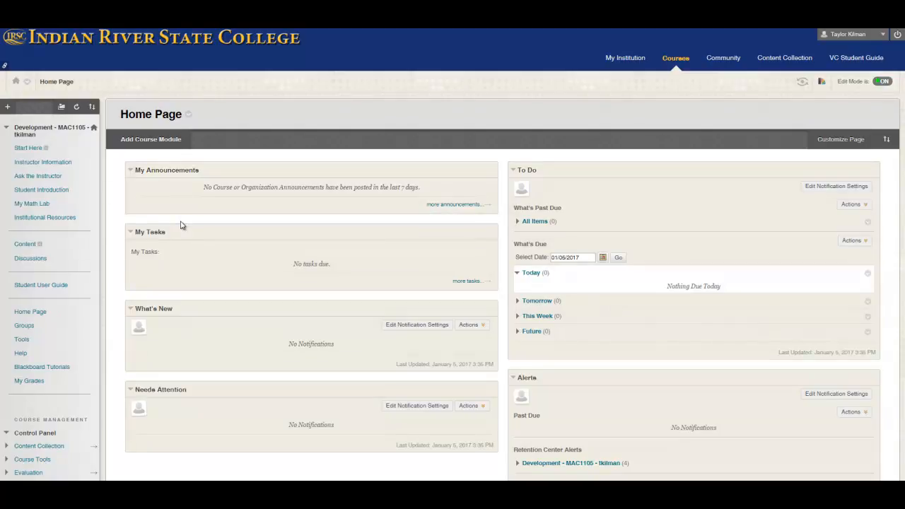
- Go to the empty course Content area and list the tools that can be added
{"action": "left_click", "coordinate": [16, 248]}
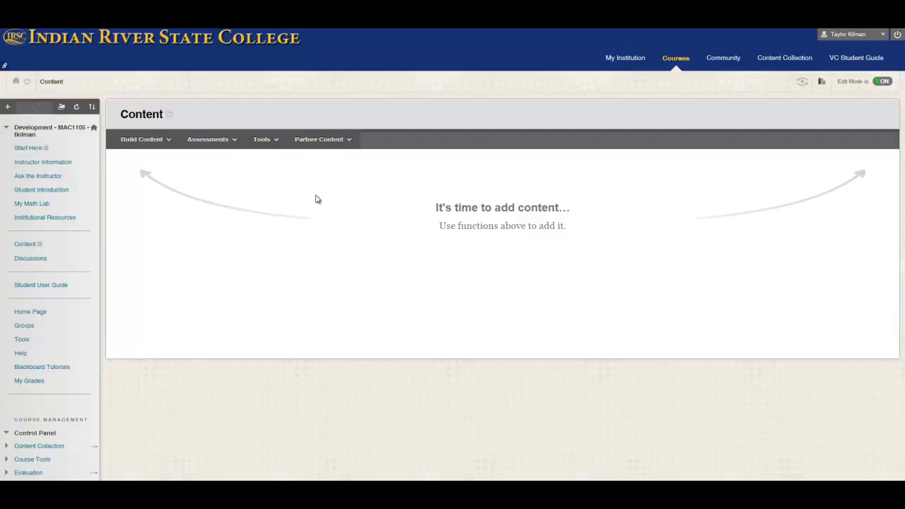
{"action": "left_click", "coordinate": [263, 140]}
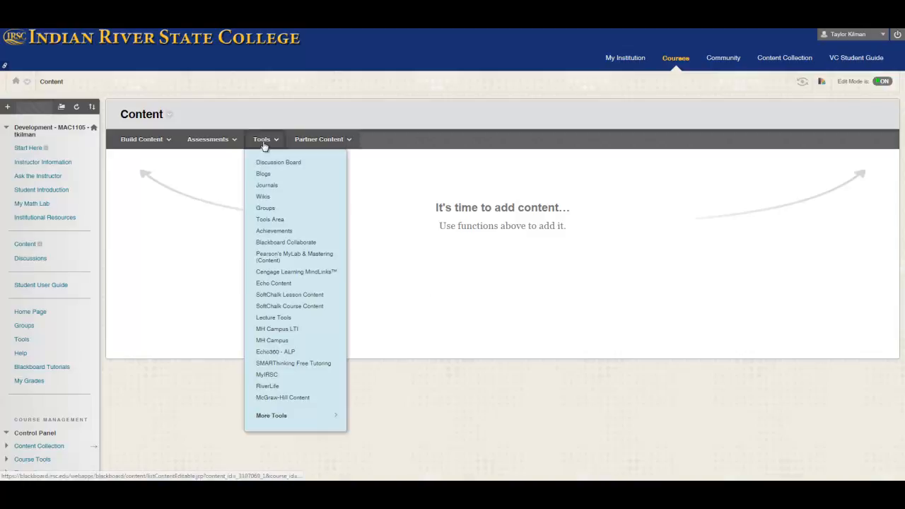
{"action": "left_click", "coordinate": [303, 260]}
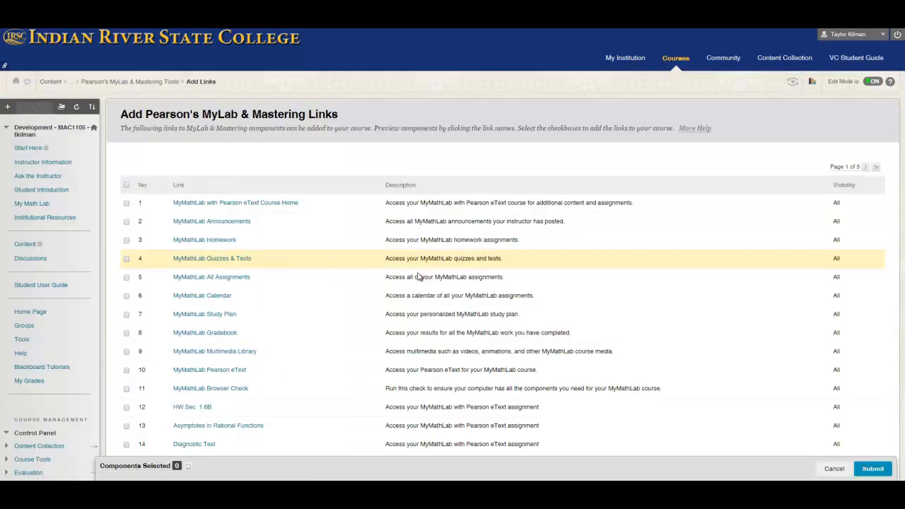
{"action": "scroll", "coordinate": [495, 283], "scroll_direction": "down", "scroll_amount": 3}
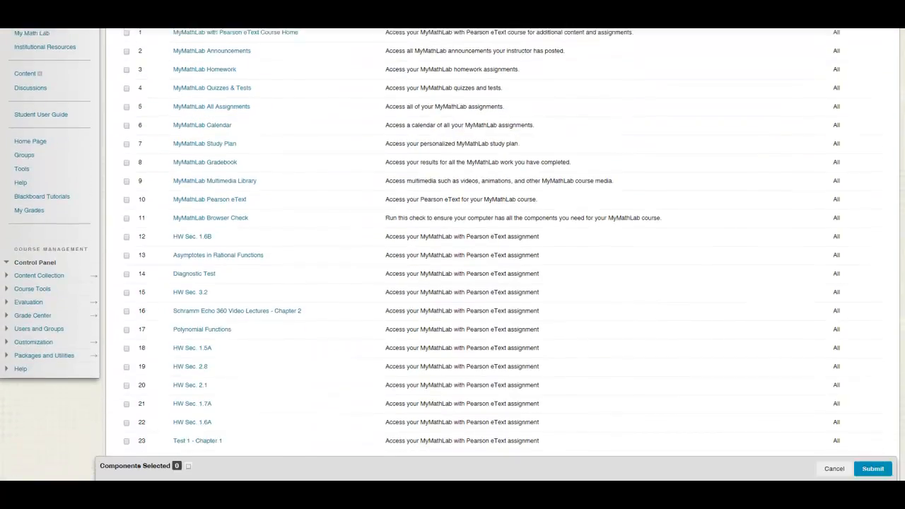
{"action": "scroll", "coordinate": [495, 283], "scroll_direction": "up", "scroll_amount": 2}
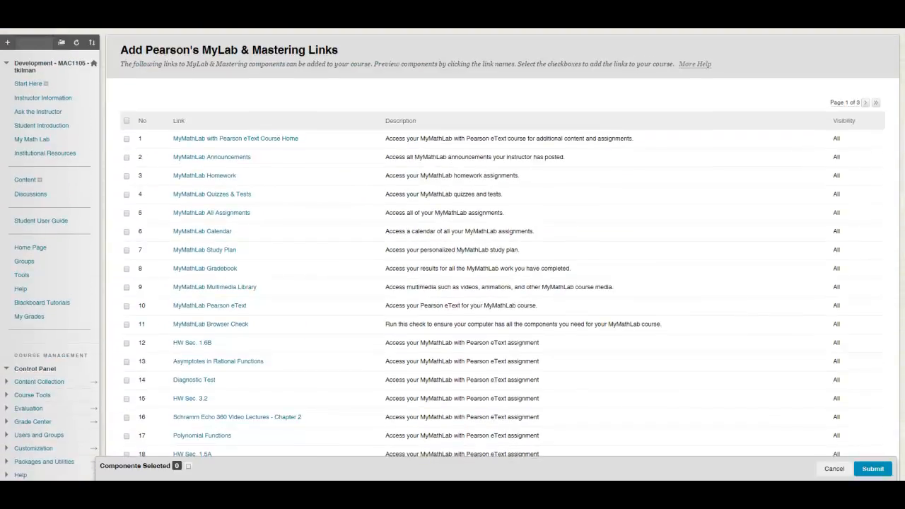
{"action": "scroll", "coordinate": [495, 283], "scroll_direction": "down", "scroll_amount": 3}
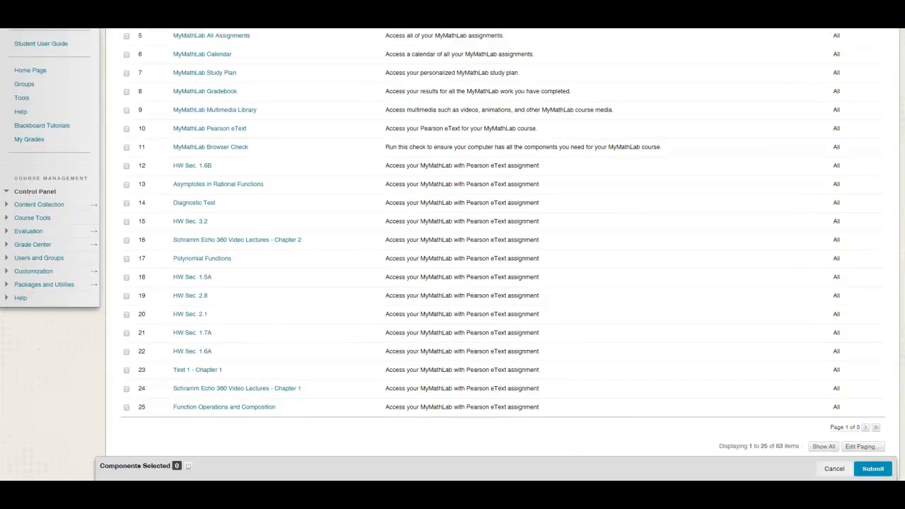
{"action": "scroll", "coordinate": [495, 283], "scroll_direction": "up", "scroll_amount": 3}
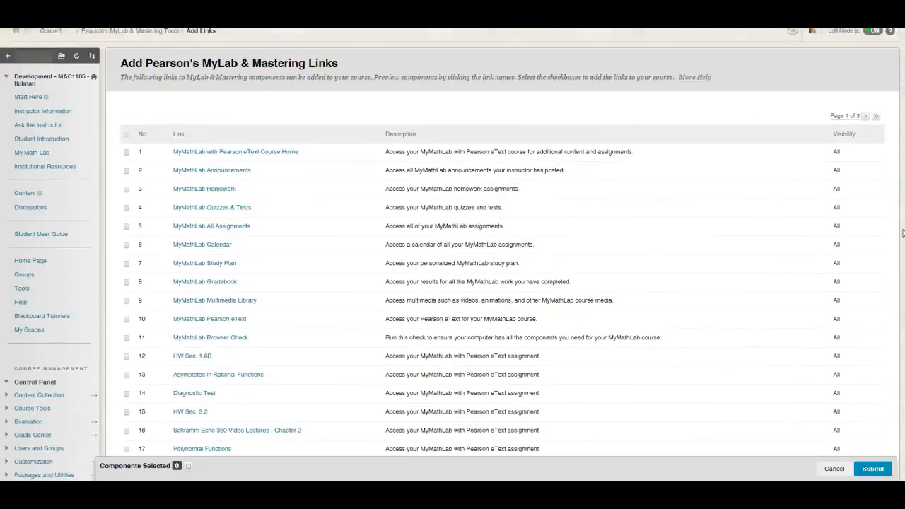
{"action": "scroll", "coordinate": [495, 283], "scroll_direction": "down", "scroll_amount": 3}
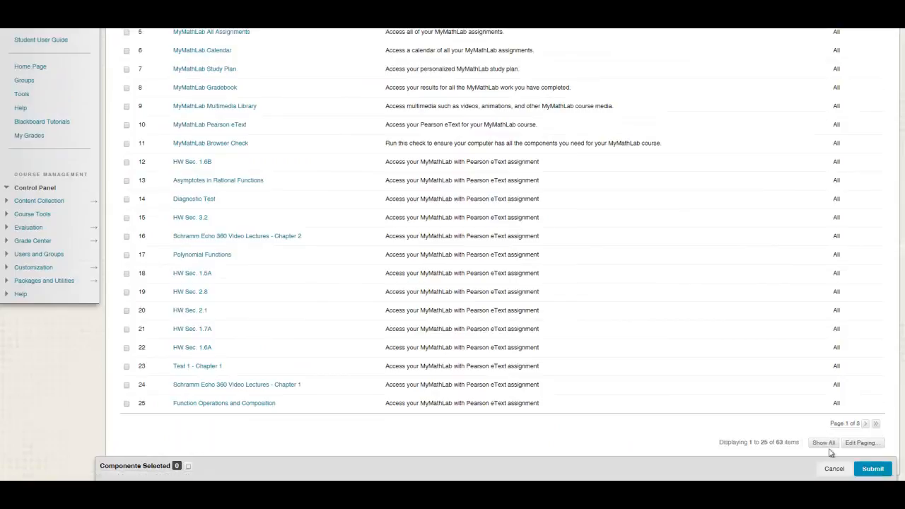
{"action": "left_click", "coordinate": [827, 446]}
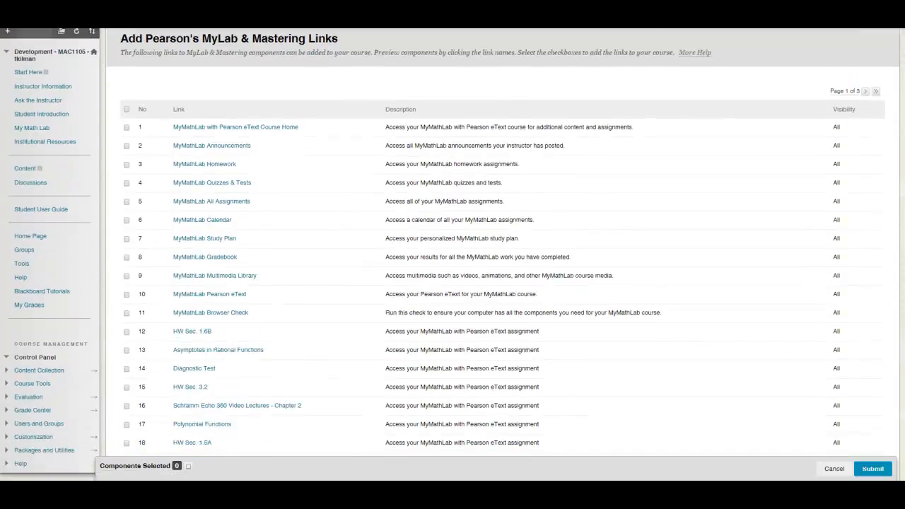
{"action": "scroll", "coordinate": [495, 248], "scroll_direction": "down", "scroll_amount": 3}
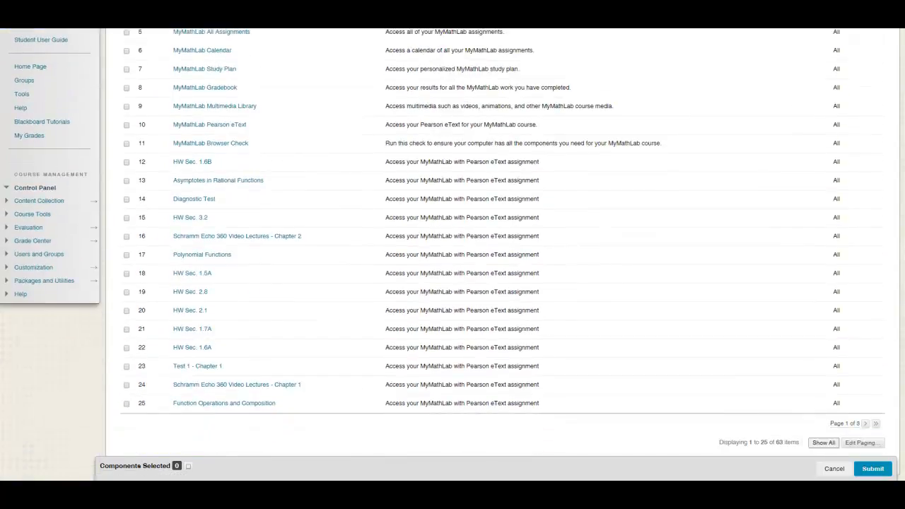
{"action": "scroll", "coordinate": [822, 450], "scroll_direction": "up", "scroll_amount": 4}
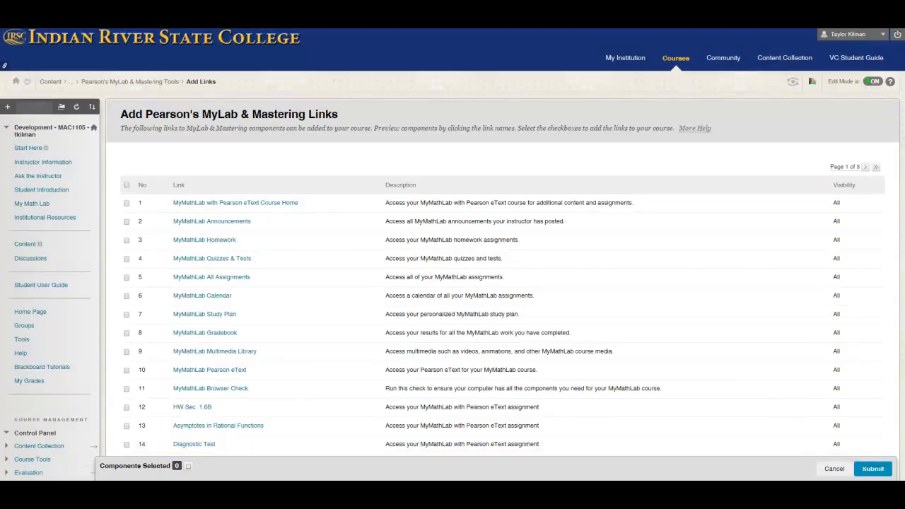
{"action": "scroll", "coordinate": [823, 451], "scroll_direction": "down", "scroll_amount": 4}
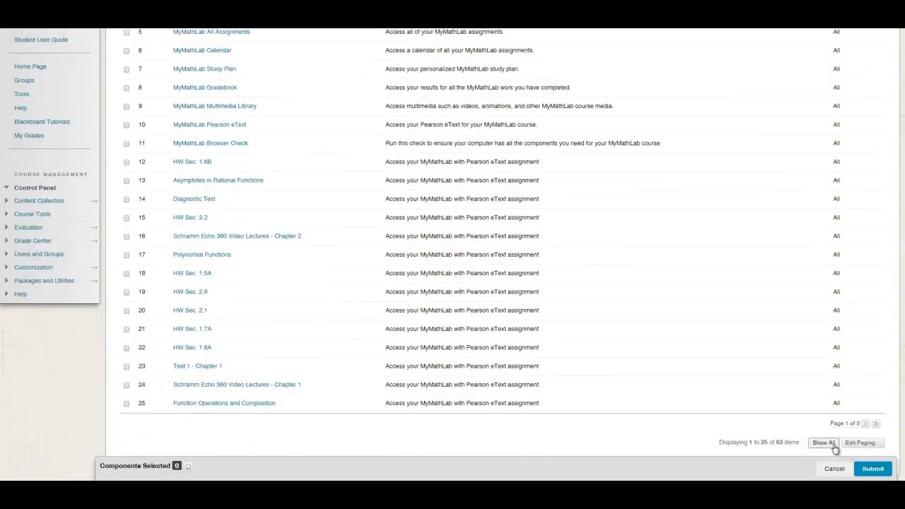
{"action": "scroll", "coordinate": [828, 450], "scroll_direction": "up", "scroll_amount": 4}
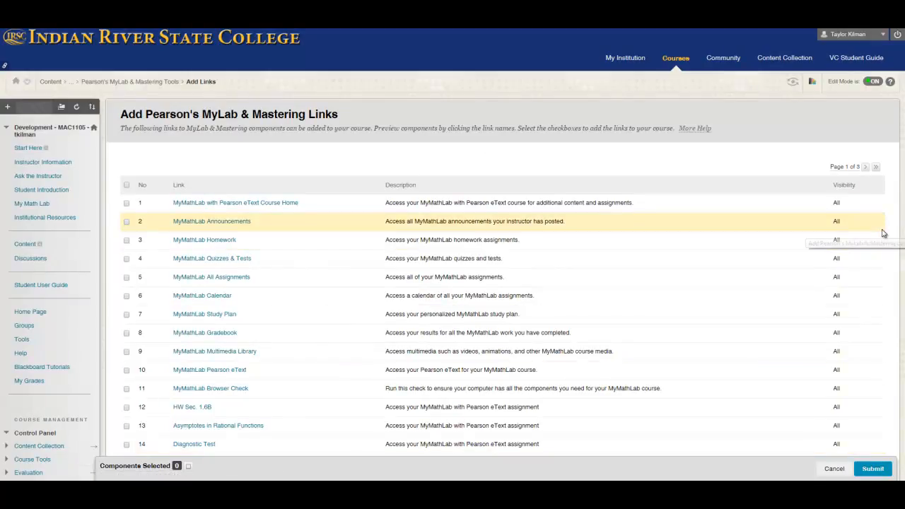
{"action": "scroll", "coordinate": [871, 359], "scroll_direction": "down", "scroll_amount": 4}
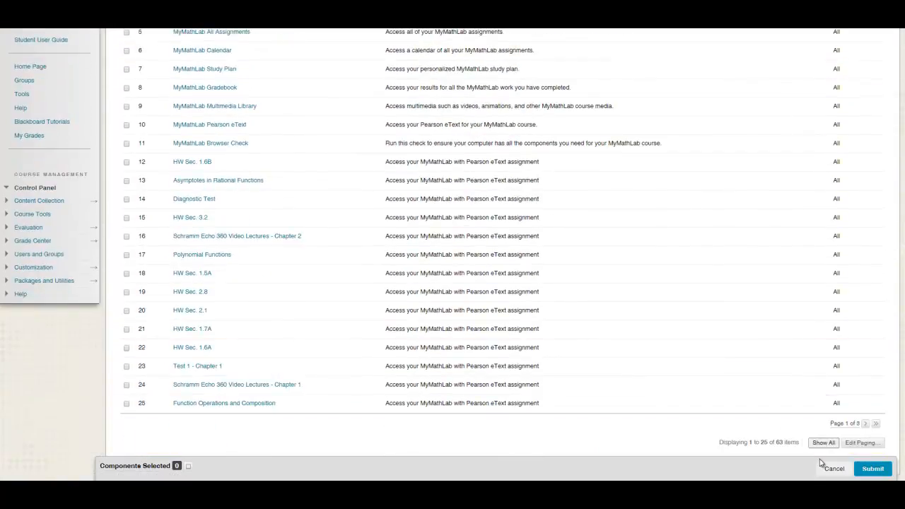
{"action": "scroll", "coordinate": [452, 243], "scroll_direction": "up", "scroll_amount": 1}
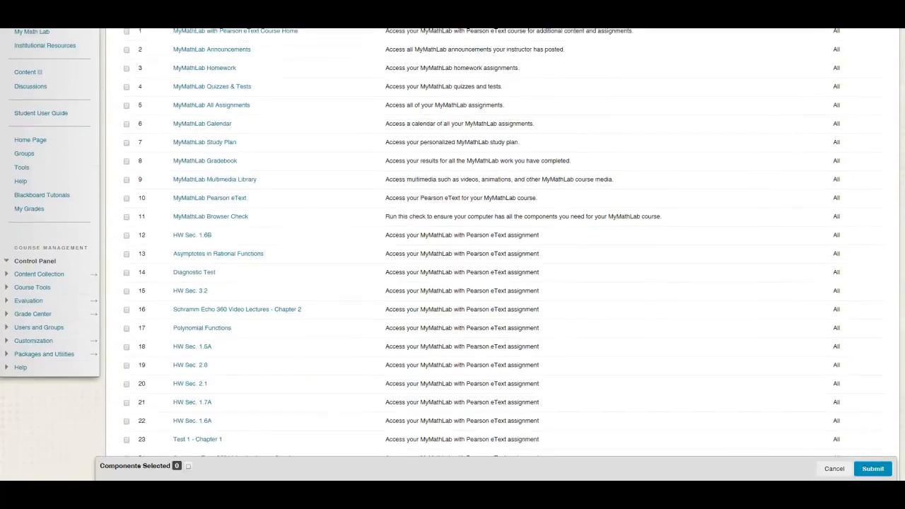
{"action": "scroll", "coordinate": [260, 153], "scroll_direction": "up", "scroll_amount": 1}
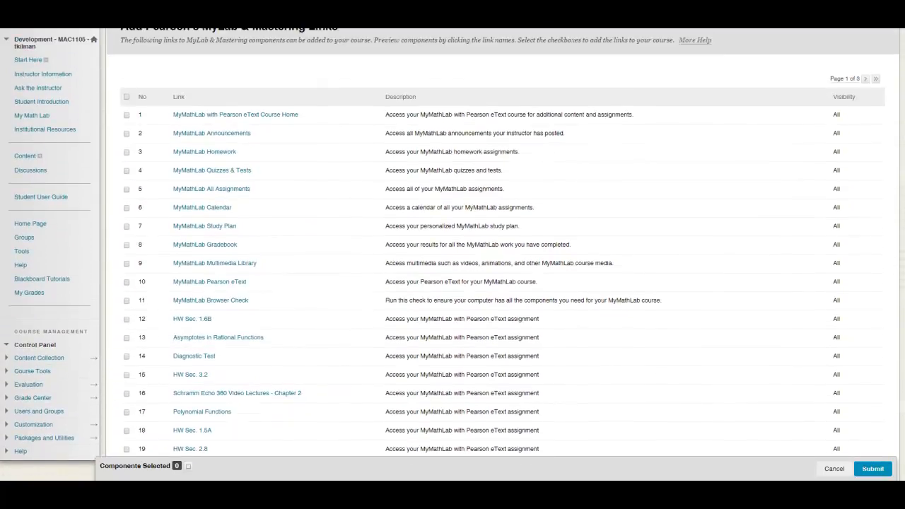
- Narrow the link checkboxes to Pearson eText and Echo 360 Chapter 2 lectures, then submit
{"action": "left_click", "coordinate": [127, 153]}
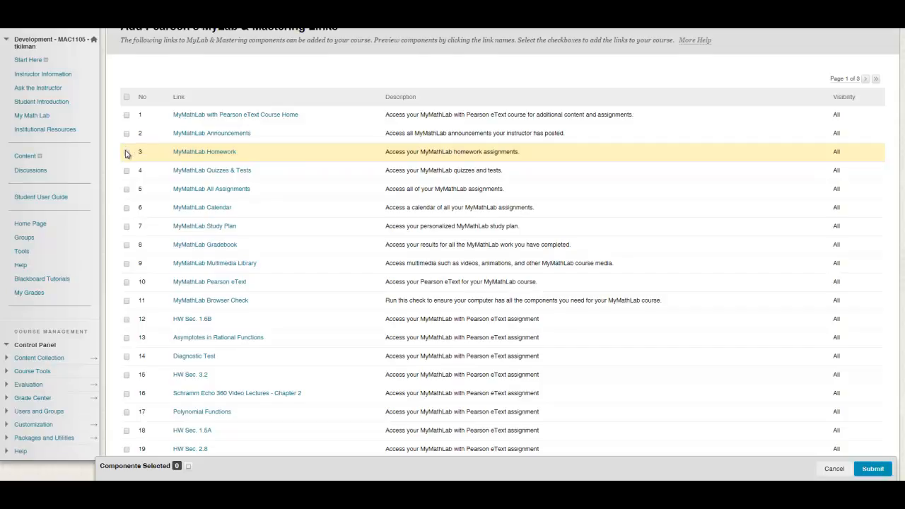
{"action": "left_click", "coordinate": [126, 189]}
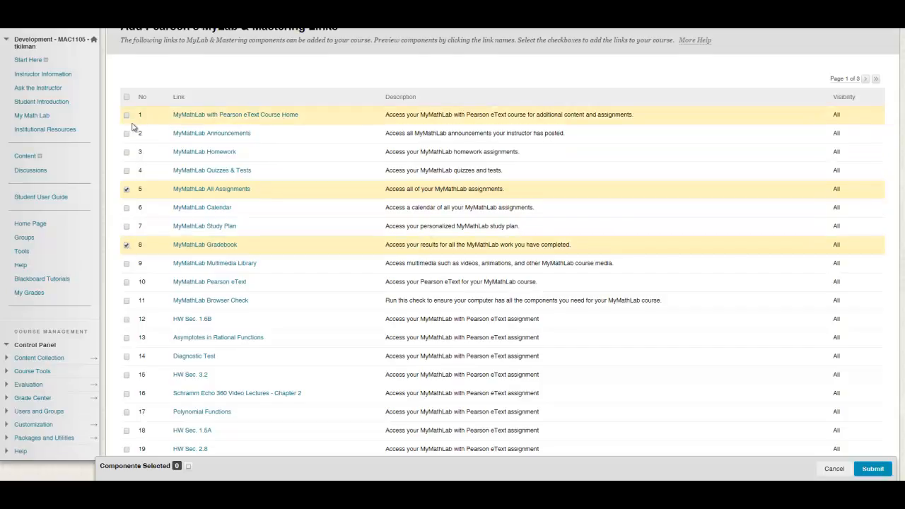
{"action": "left_click", "coordinate": [127, 245]}
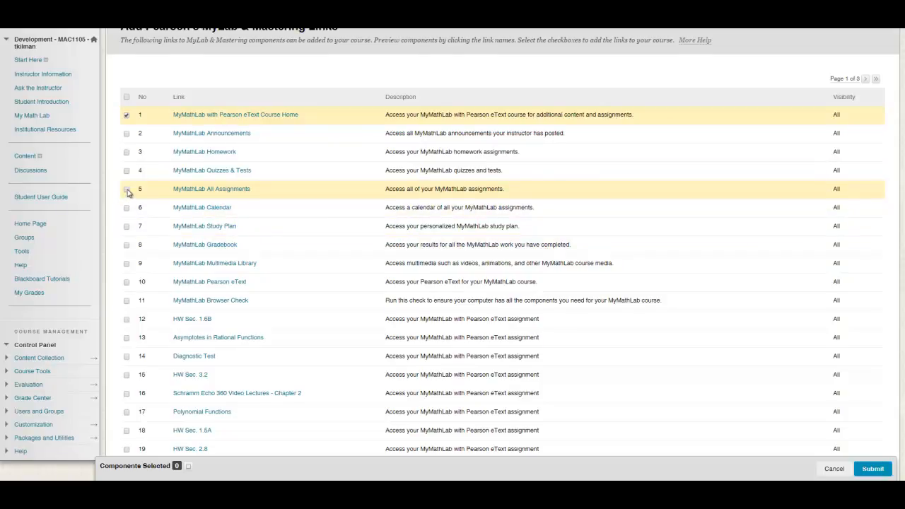
{"action": "left_click", "coordinate": [126, 114]}
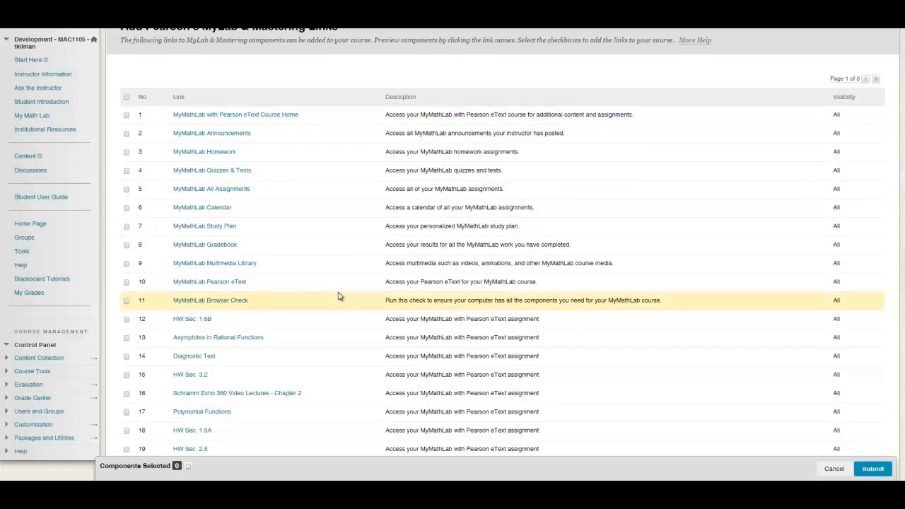
{"action": "left_click", "coordinate": [127, 283]}
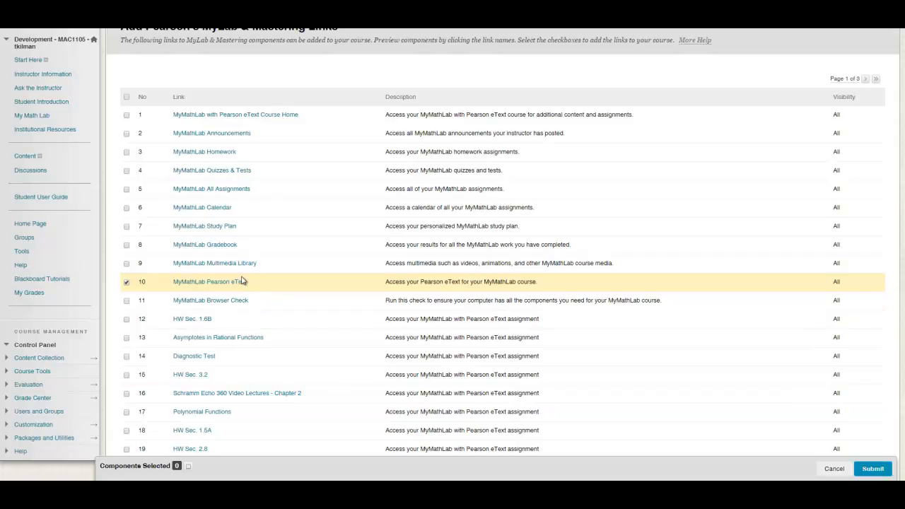
{"action": "scroll", "coordinate": [265, 265], "scroll_direction": "down", "scroll_amount": 3}
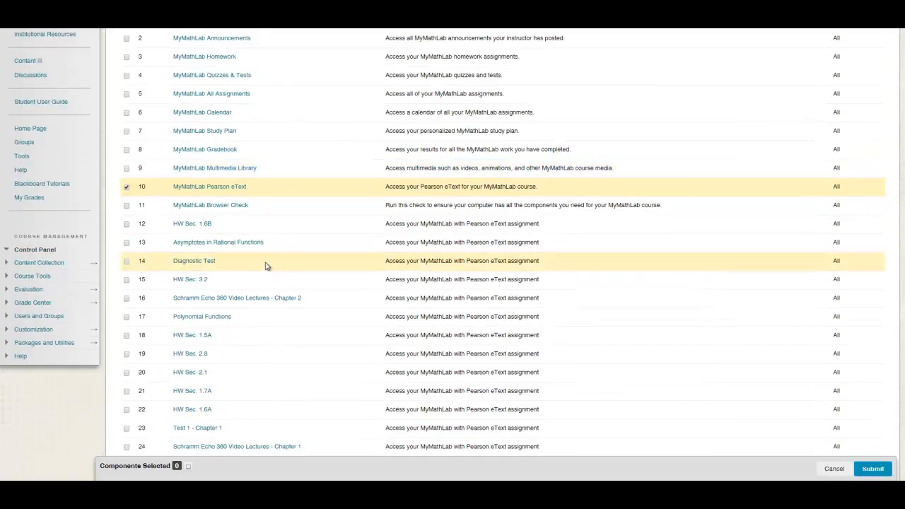
{"action": "scroll", "coordinate": [266, 266], "scroll_direction": "down", "scroll_amount": 1}
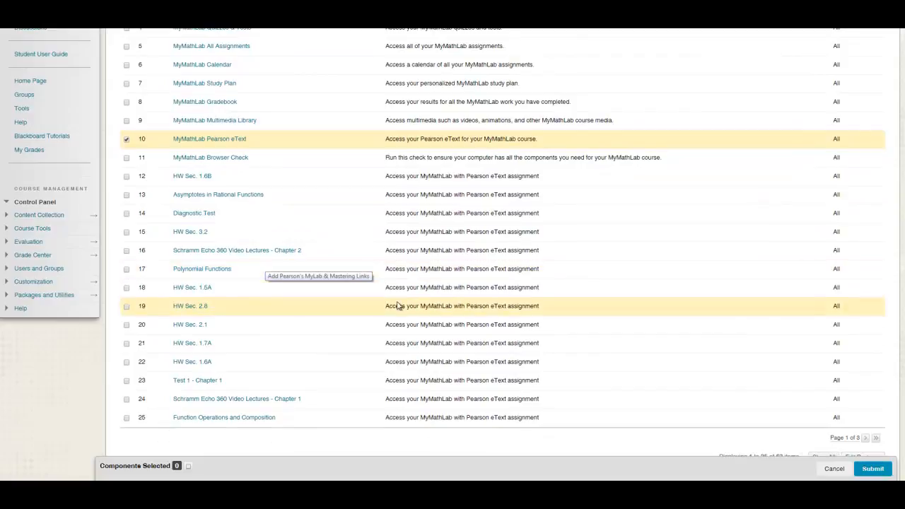
{"action": "left_click", "coordinate": [127, 251]}
{"action": "left_click", "coordinate": [870, 471]}
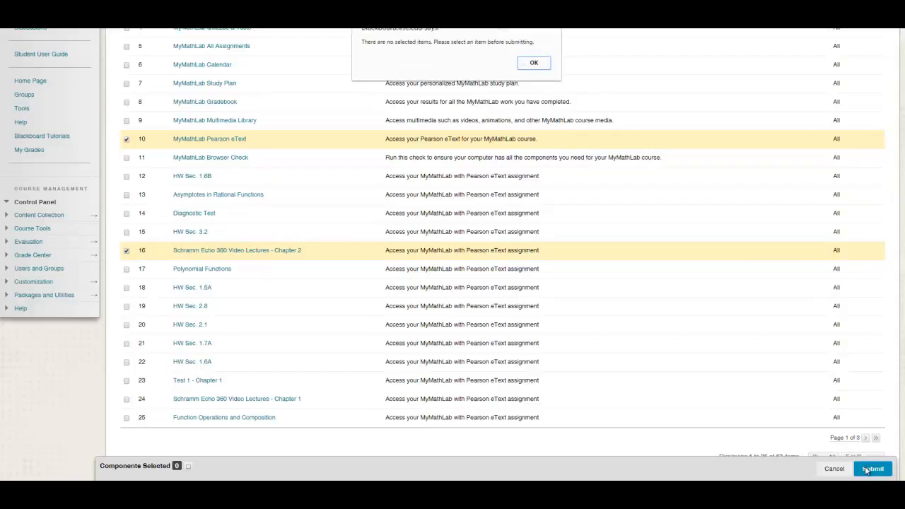
- Clear the no-items-selected warning, re-mark MyMathLab Pearson eText and resubmit
{"action": "left_click", "coordinate": [534, 64]}
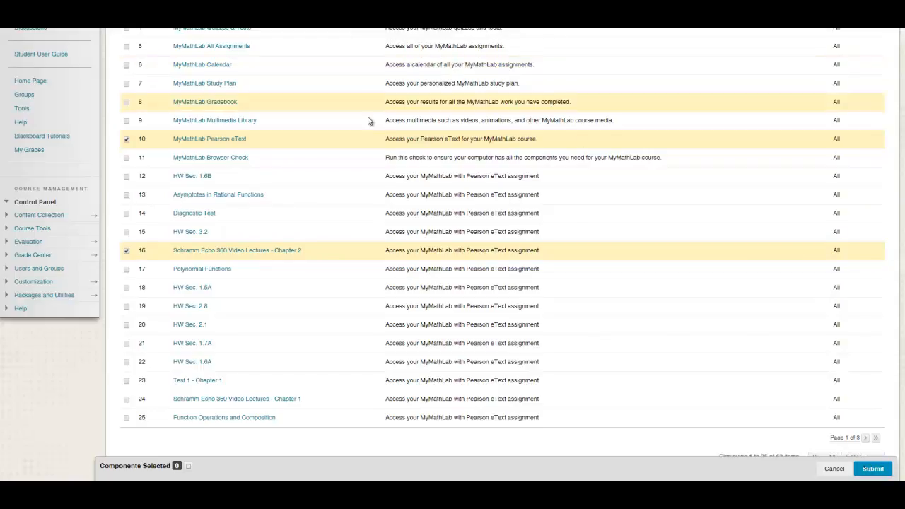
{"action": "left_click", "coordinate": [127, 142]}
{"action": "scroll", "coordinate": [177, 168], "scroll_direction": "up", "scroll_amount": 5}
{"action": "scroll", "coordinate": [431, 348], "scroll_direction": "down", "scroll_amount": 5}
{"action": "left_click", "coordinate": [875, 469]}
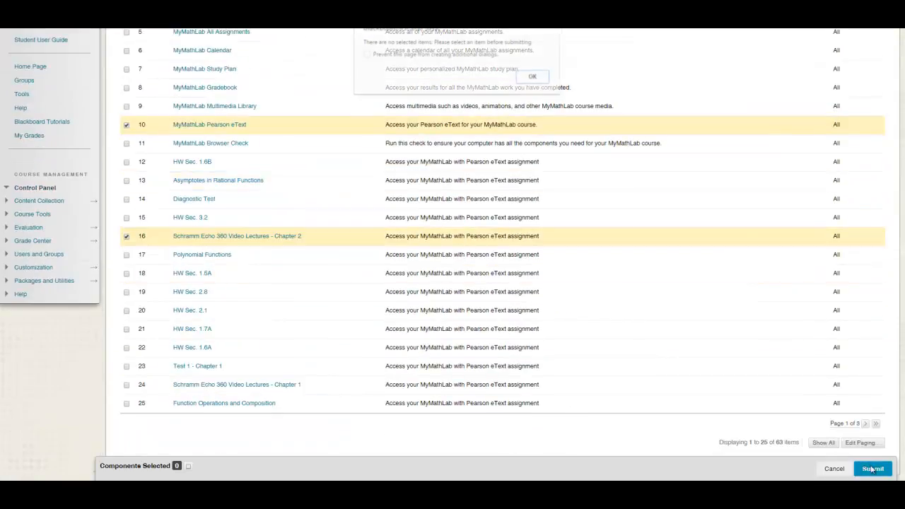
{"action": "left_click", "coordinate": [537, 80]}
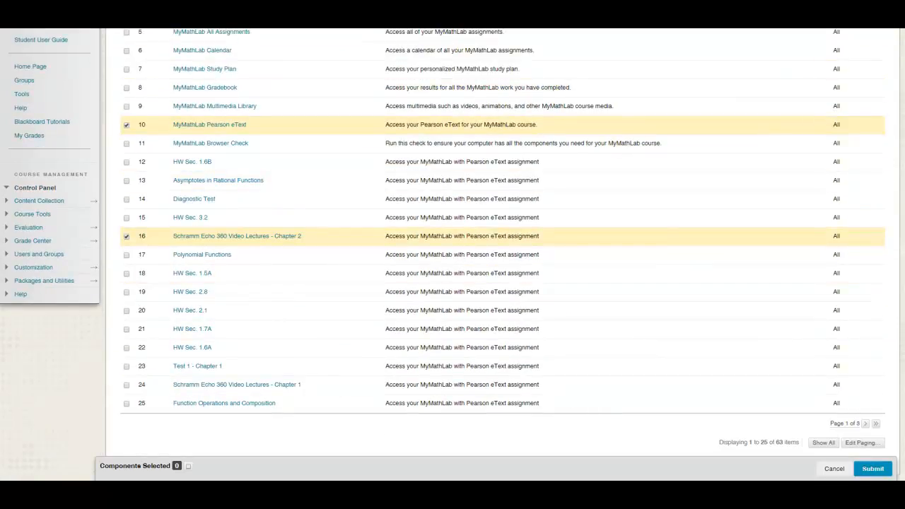
- Reload the links page, mark Echo 360 Chapter 2 and Pearson eText, and add both links
{"action": "key", "text": "F5"}
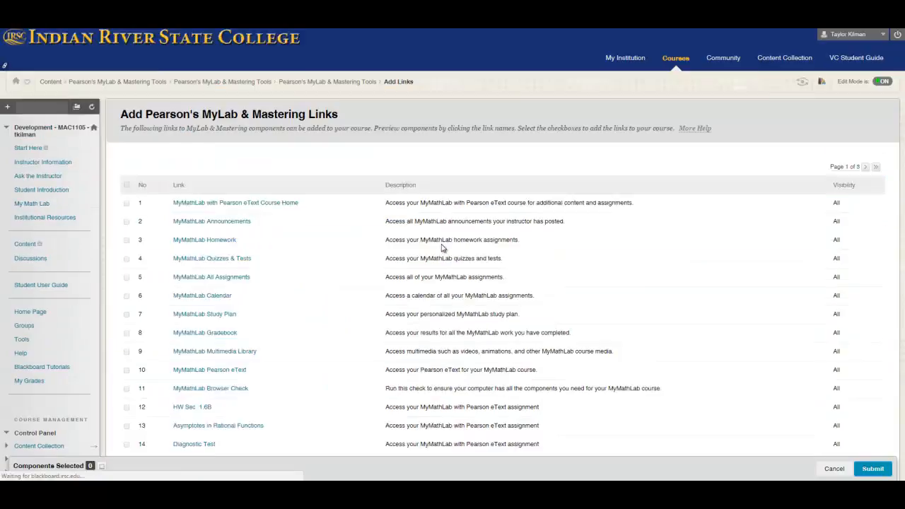
{"action": "scroll", "coordinate": [132, 205], "scroll_direction": "up", "scroll_amount": 3}
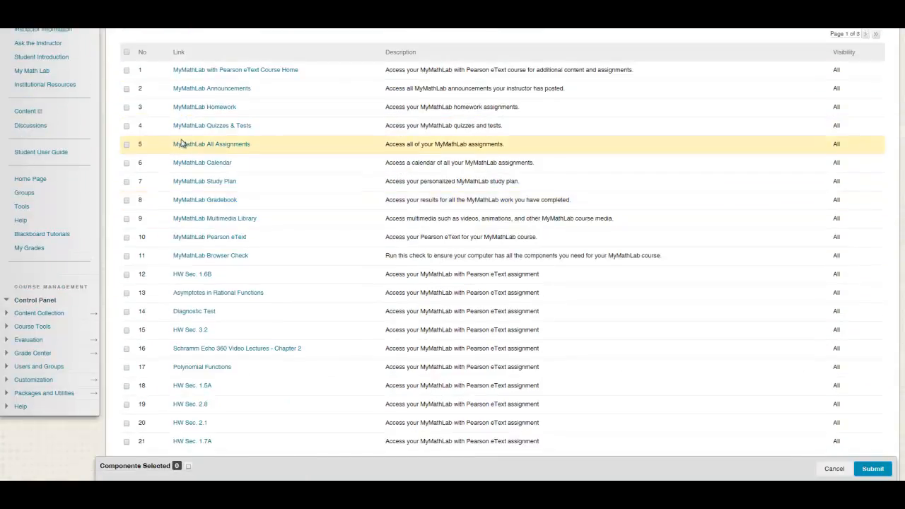
{"action": "left_click", "coordinate": [127, 351]}
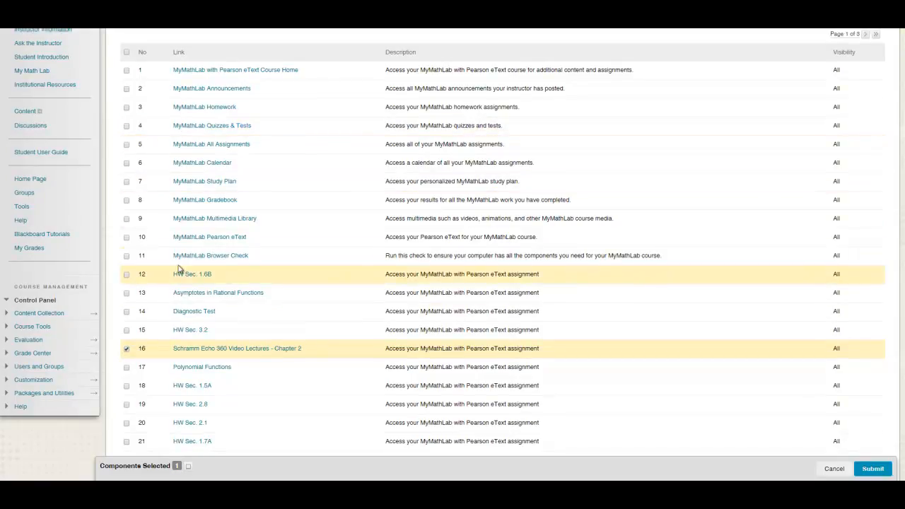
{"action": "left_click", "coordinate": [127, 238]}
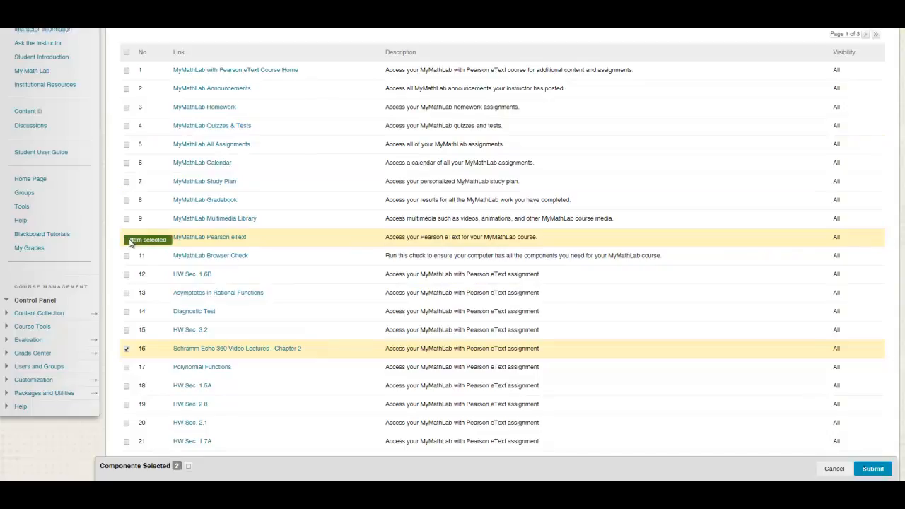
{"action": "left_click", "coordinate": [870, 473]}
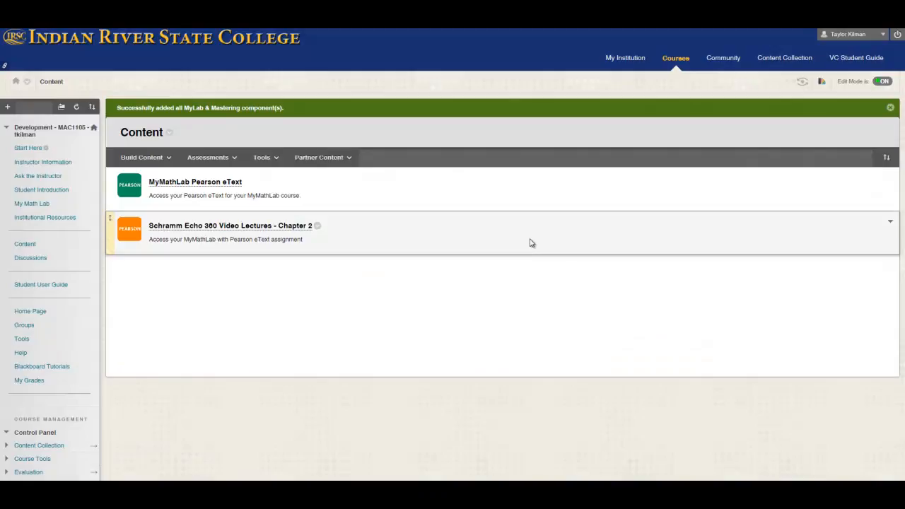
- Test the Pearson eText and Echo 360 Chapter 2 links, then return to My Math Lab
{"action": "left_click", "coordinate": [211, 182]}
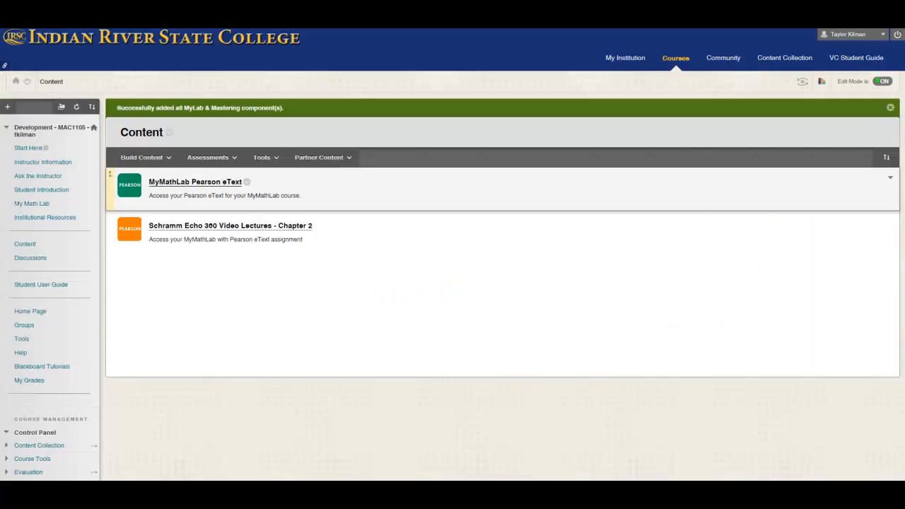
{"action": "left_click", "coordinate": [288, 228]}
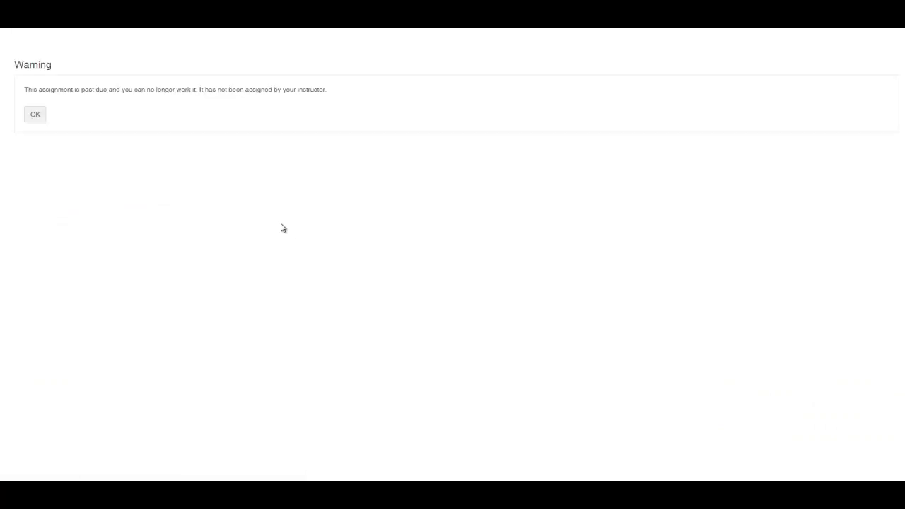
{"action": "left_click", "coordinate": [36, 115]}
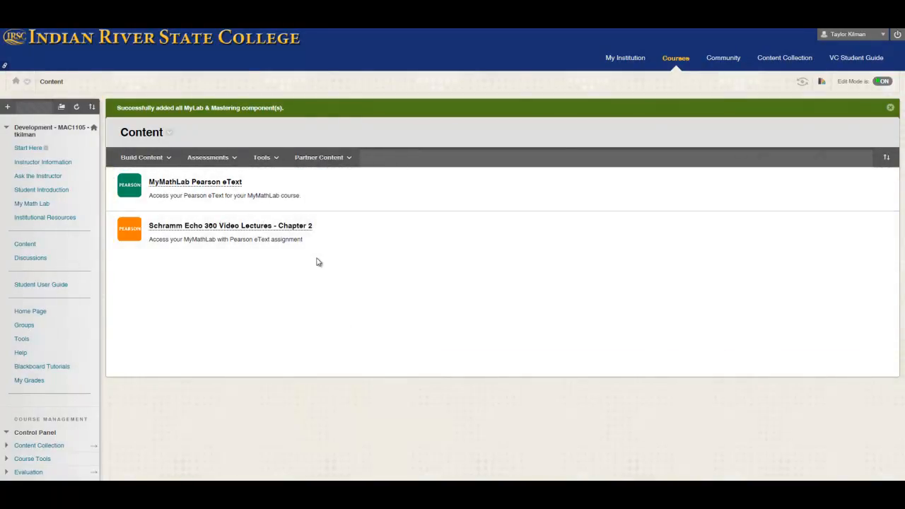
{"action": "left_click", "coordinate": [38, 204]}
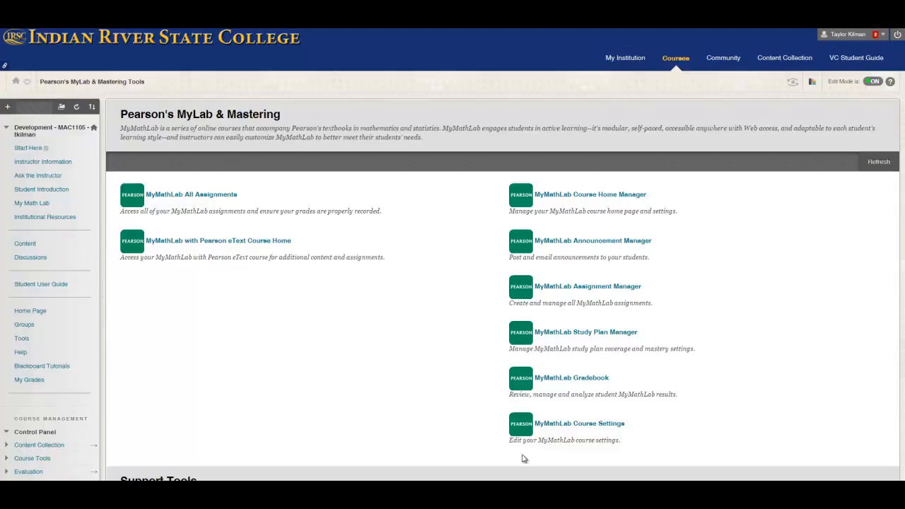
- Open the MyMathLab Assignment Manager and scroll through the homework assignment list
{"action": "left_click", "coordinate": [609, 289]}
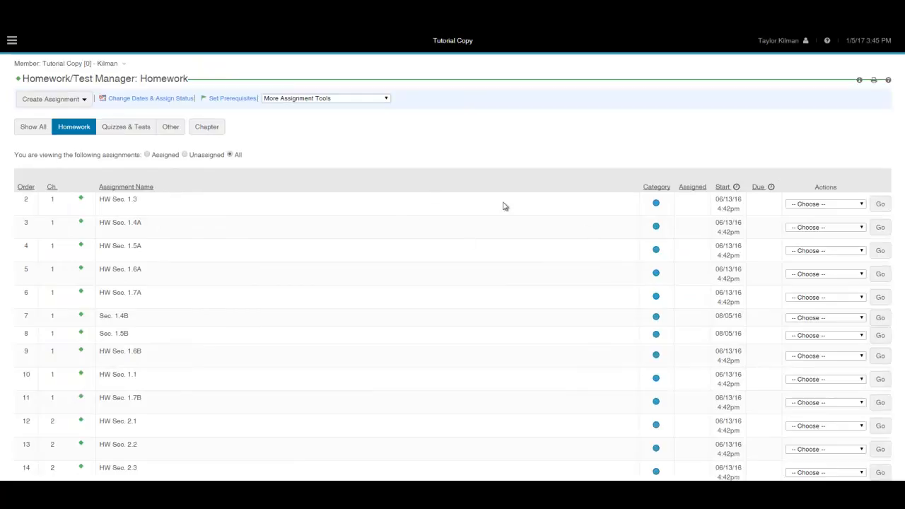
{"action": "scroll", "coordinate": [562, 225], "scroll_direction": "down", "scroll_amount": 4}
{"action": "scroll", "coordinate": [561, 225], "scroll_direction": "down", "scroll_amount": 5}
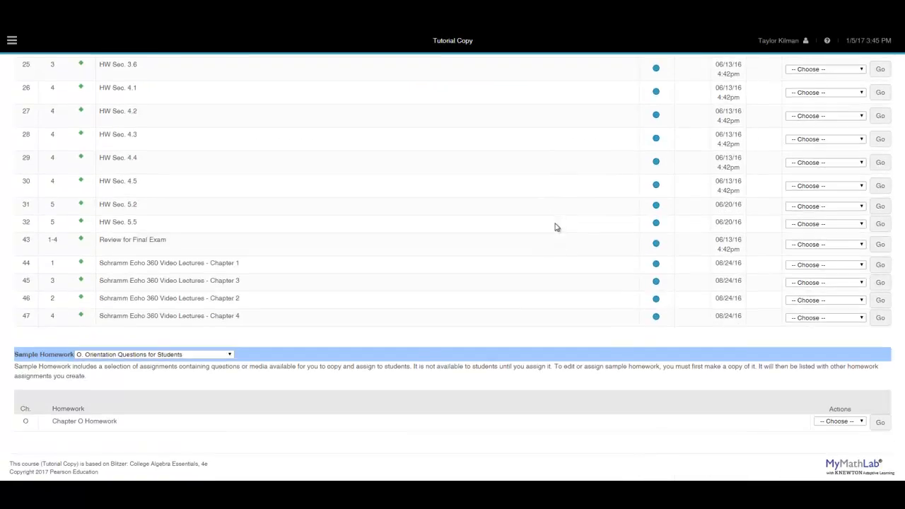
{"action": "scroll", "coordinate": [555, 227], "scroll_direction": "up", "scroll_amount": 9}
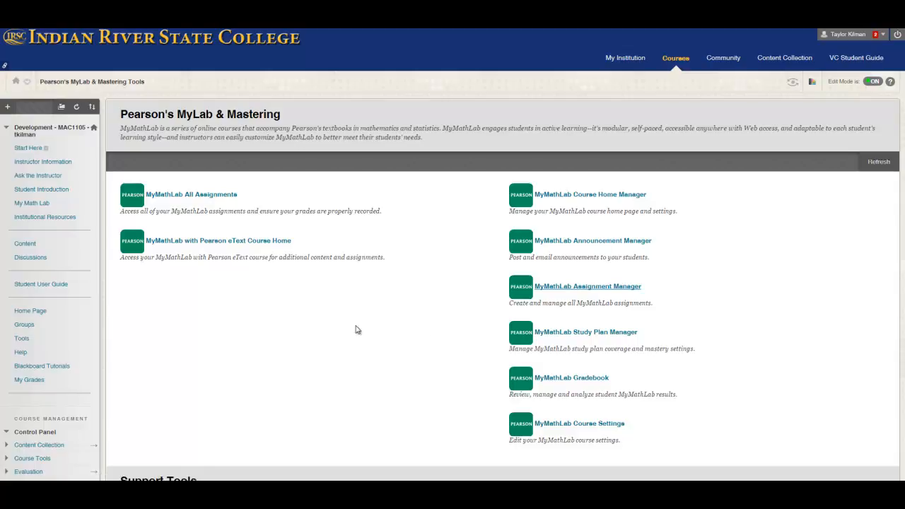
- Add a Pearson content link for HW Sec. 2.8 to Content, then view the assessment types list
{"action": "left_click", "coordinate": [35, 247]}
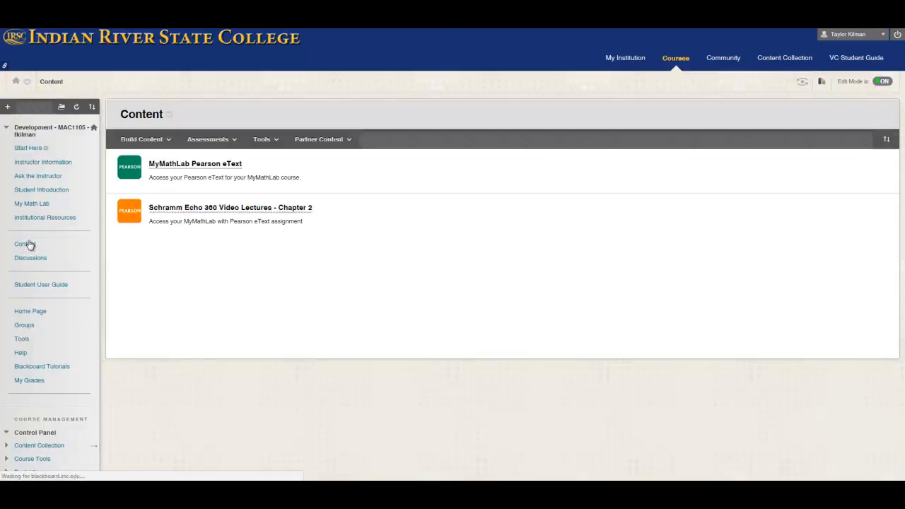
{"action": "left_click", "coordinate": [261, 140]}
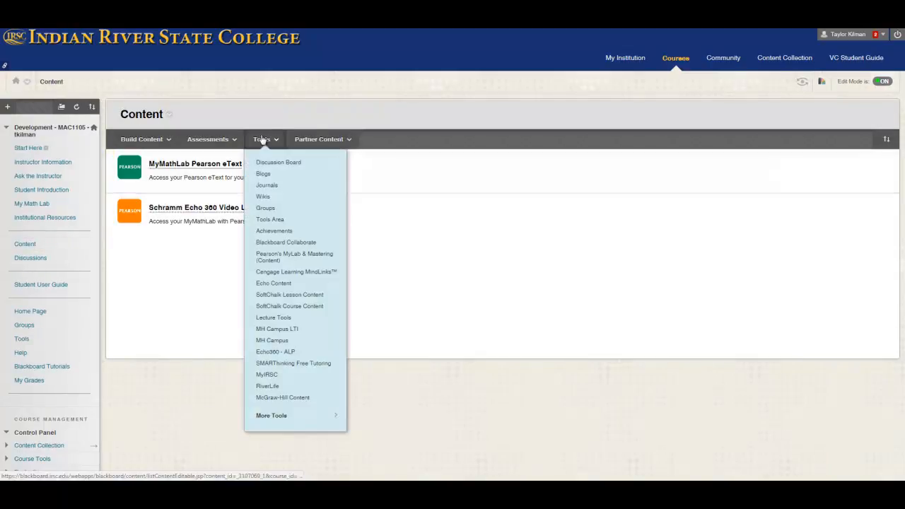
{"action": "left_click", "coordinate": [307, 258]}
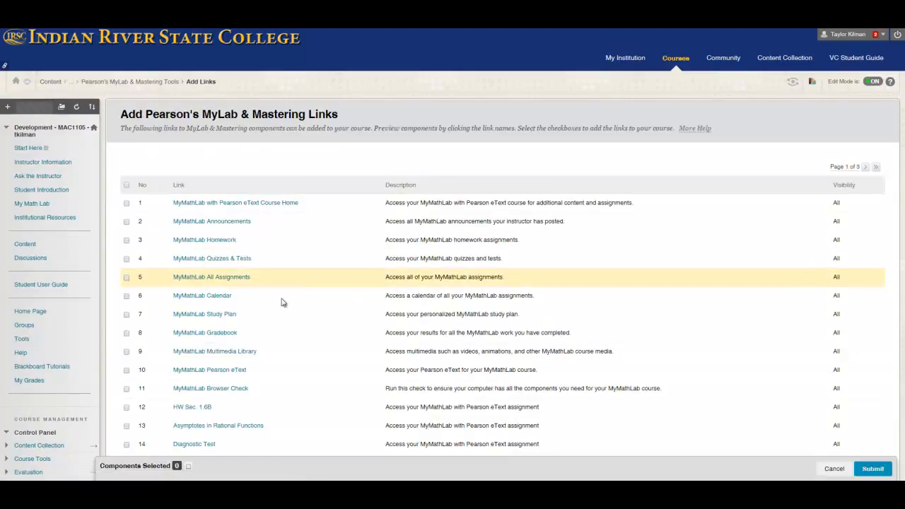
{"action": "scroll", "coordinate": [443, 295], "scroll_direction": "down", "scroll_amount": 1}
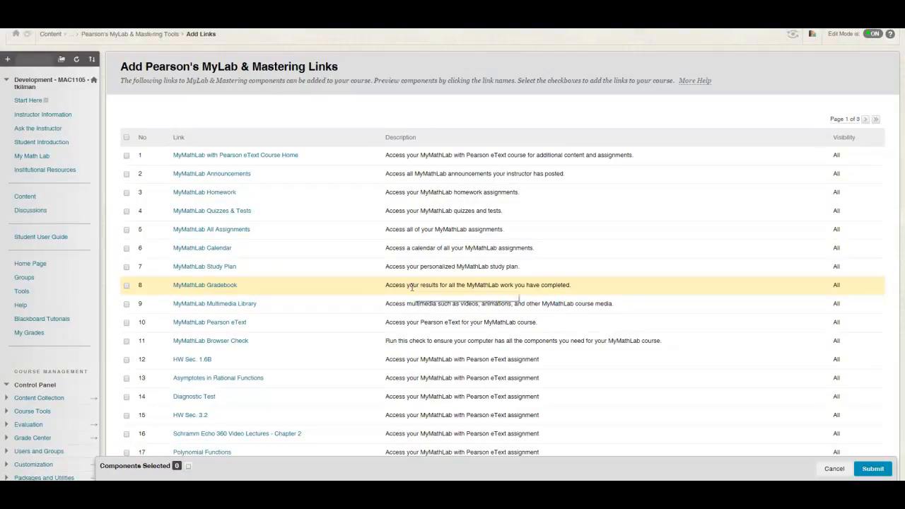
{"action": "scroll", "coordinate": [412, 286], "scroll_direction": "down", "scroll_amount": 4}
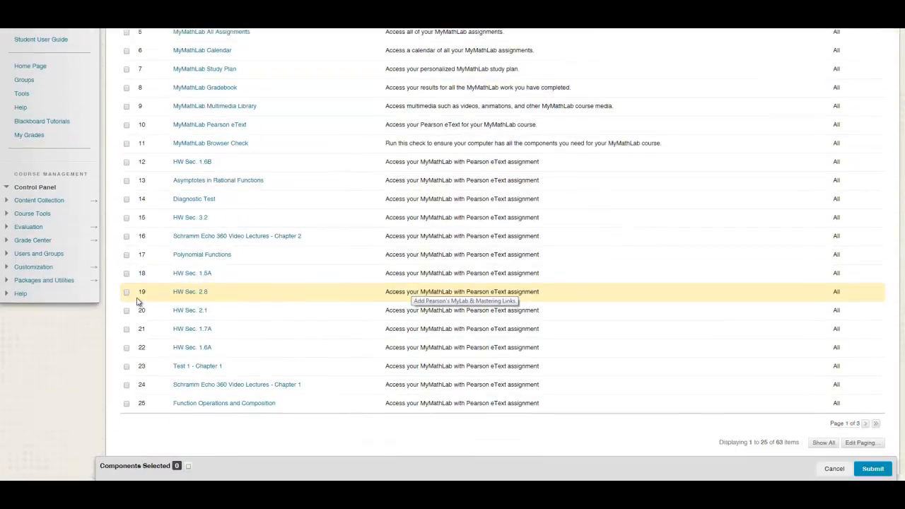
{"action": "left_click", "coordinate": [127, 292]}
{"action": "left_click", "coordinate": [864, 471]}
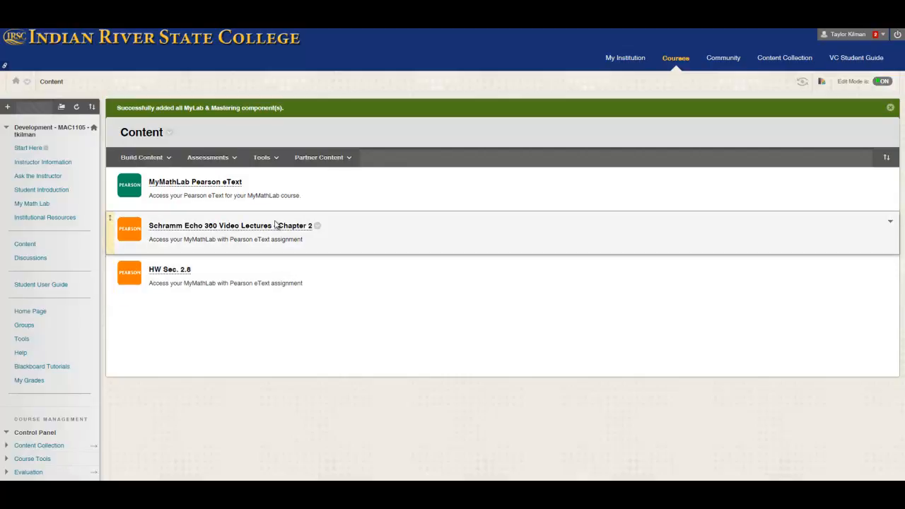
{"action": "left_click", "coordinate": [209, 157]}
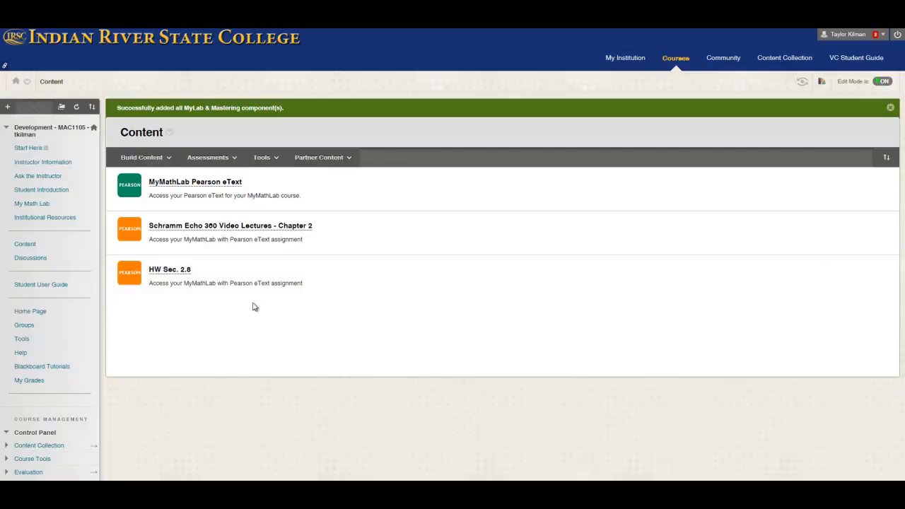
{"action": "scroll", "coordinate": [239, 315], "scroll_direction": "down", "scroll_amount": 2}
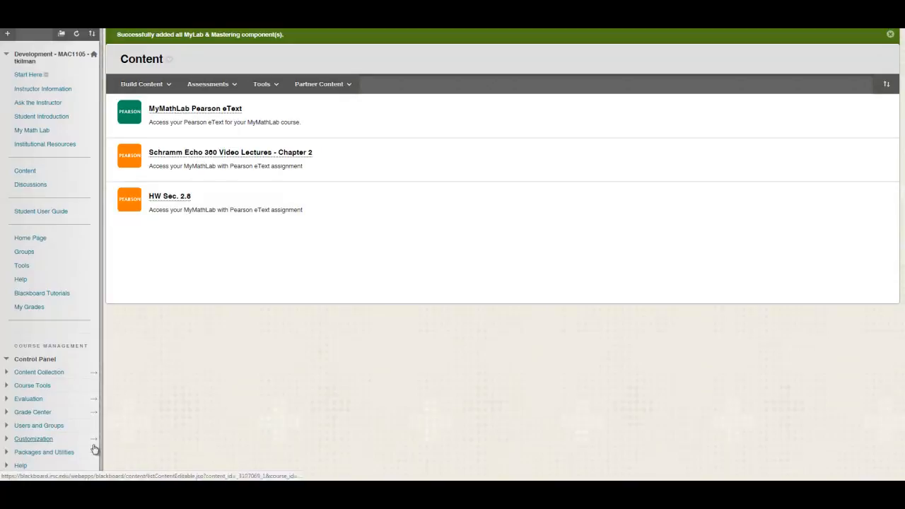
- Go to the Full Grade Center and choose Manage > Manage Pearson MyLab & Mastering Grades
{"action": "left_click", "coordinate": [55, 413]}
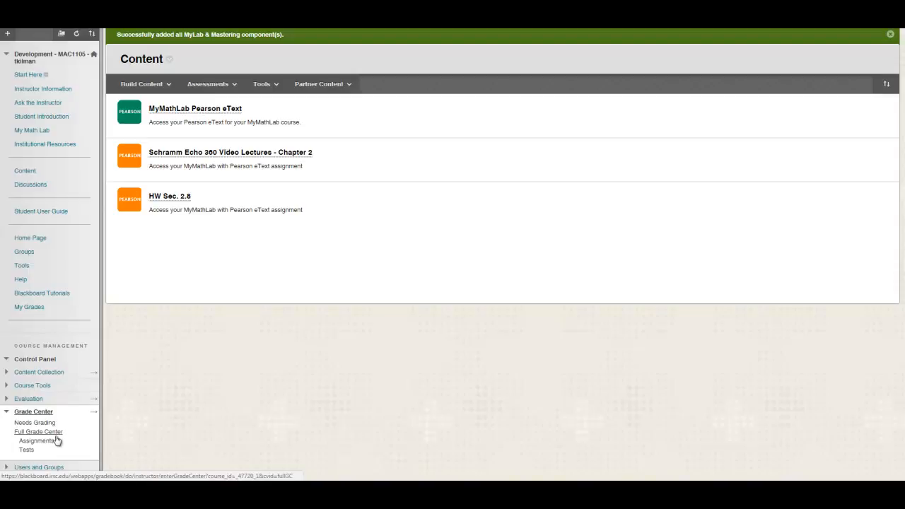
{"action": "left_click", "coordinate": [45, 414]}
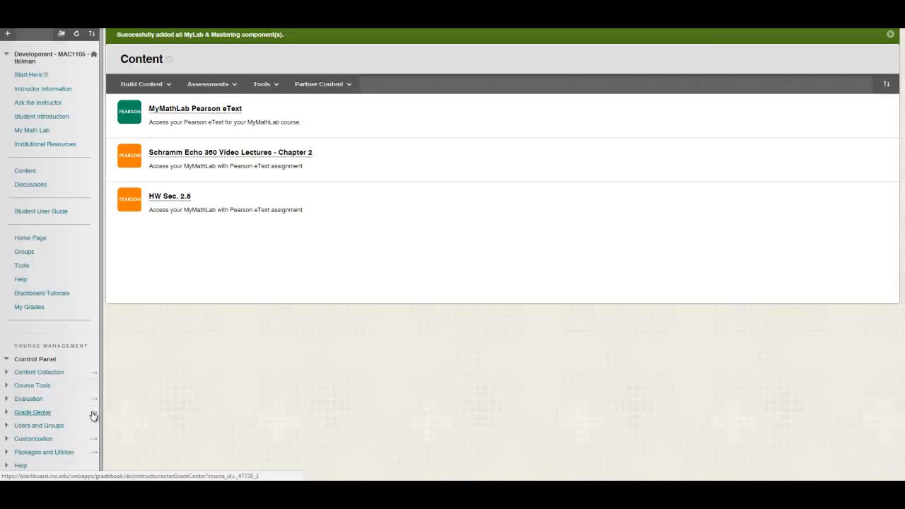
{"action": "left_click", "coordinate": [94, 415]}
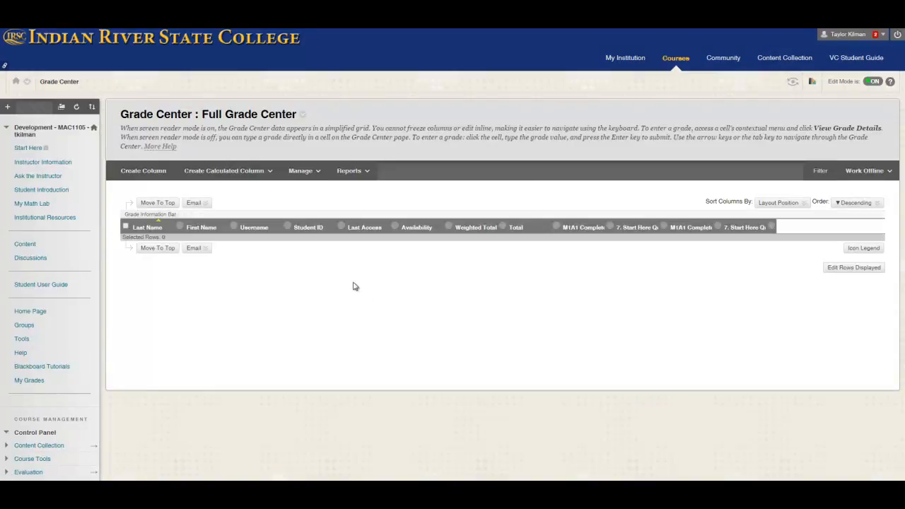
{"action": "left_click", "coordinate": [324, 176]}
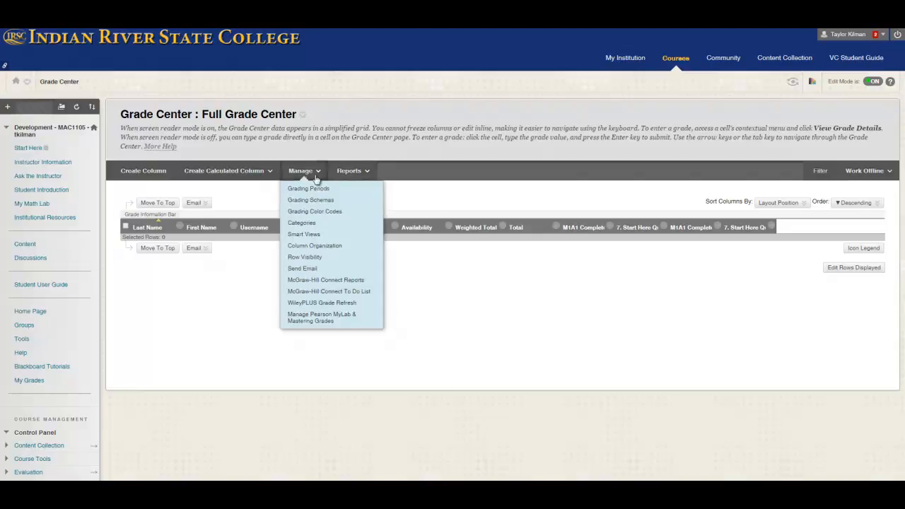
{"action": "left_click", "coordinate": [341, 320]}
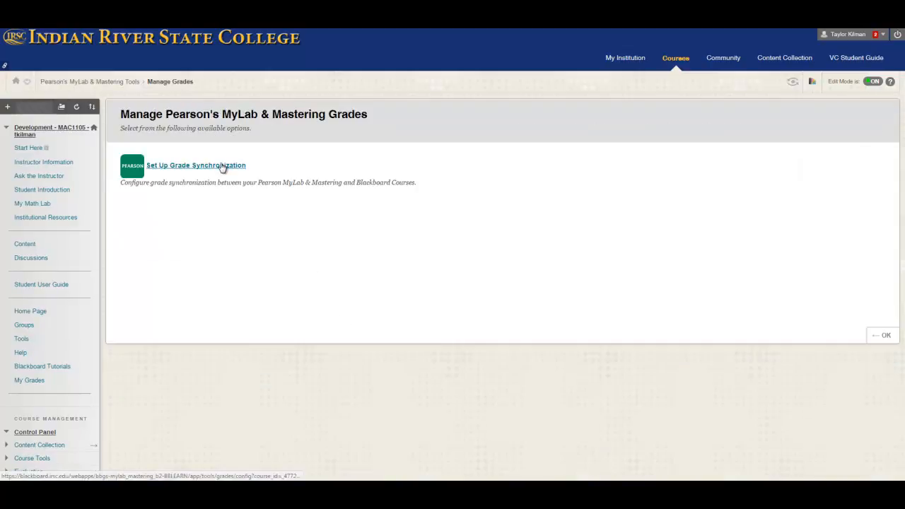
- Set up grade synchronization using Select Individual MyLab & Mastering assignments
{"action": "left_click", "coordinate": [222, 167]}
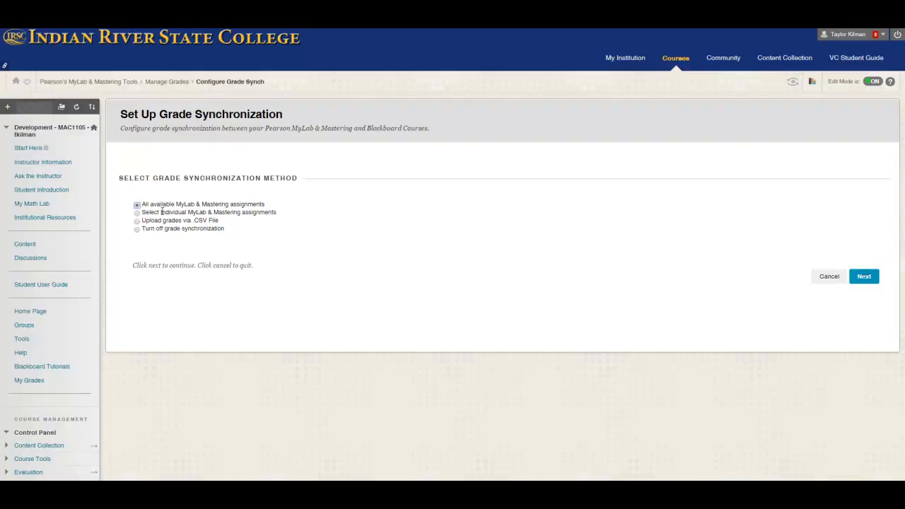
{"action": "left_click", "coordinate": [137, 214]}
{"action": "left_click", "coordinate": [864, 278]}
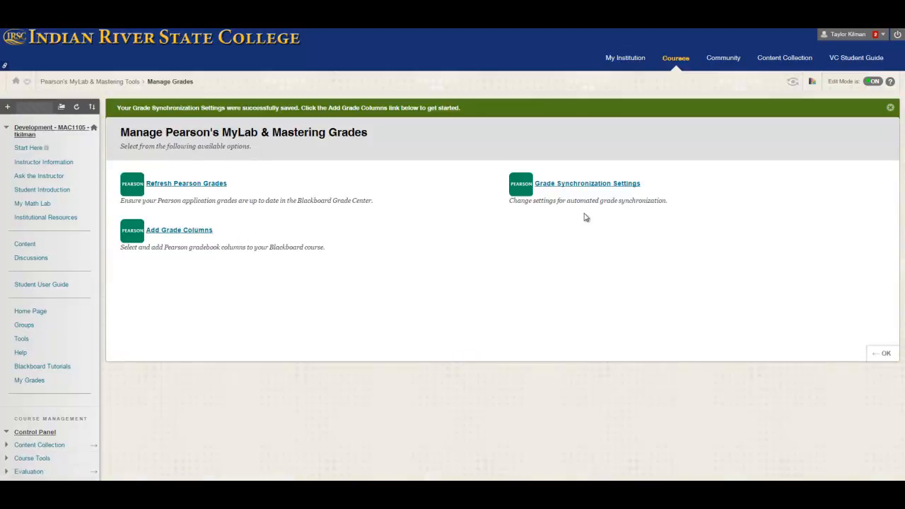
- List all Pearson assignment items on one page and clear every selection
{"action": "left_click", "coordinate": [193, 232]}
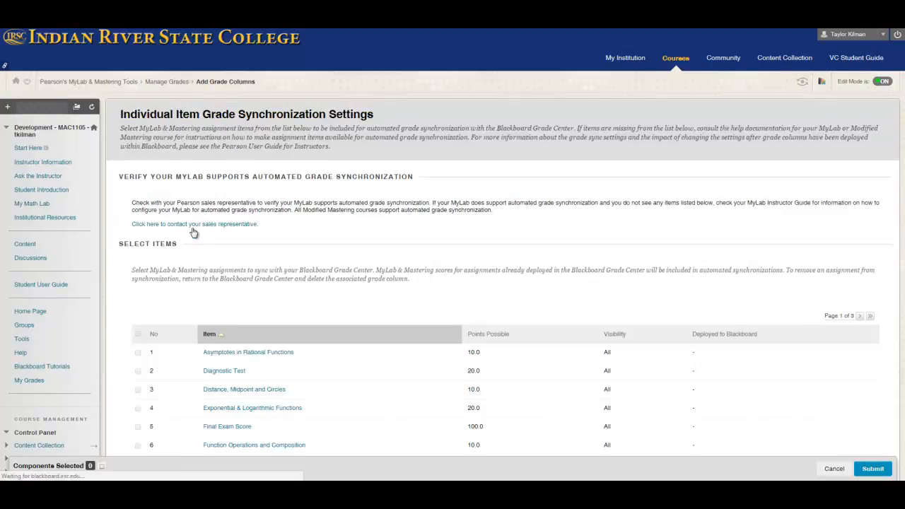
{"action": "scroll", "coordinate": [194, 225], "scroll_direction": "down", "scroll_amount": 6}
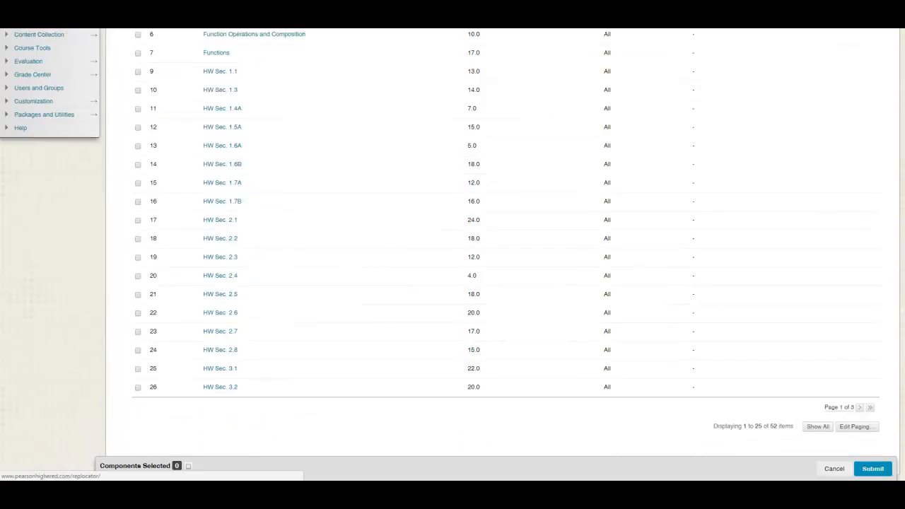
{"action": "left_click", "coordinate": [826, 433]}
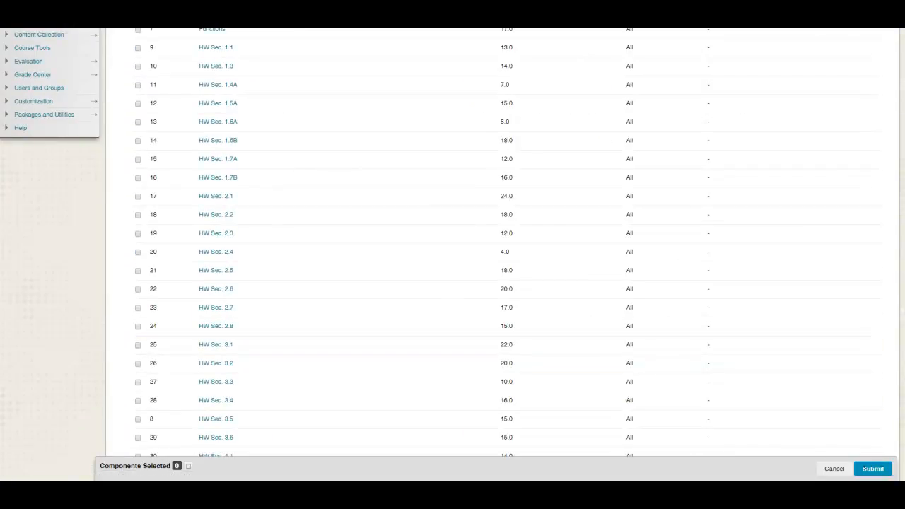
{"action": "scroll", "coordinate": [824, 431], "scroll_direction": "down", "scroll_amount": 4}
{"action": "scroll", "coordinate": [837, 444], "scroll_direction": "down", "scroll_amount": 2}
{"action": "scroll", "coordinate": [884, 148], "scroll_direction": "up", "scroll_amount": 15}
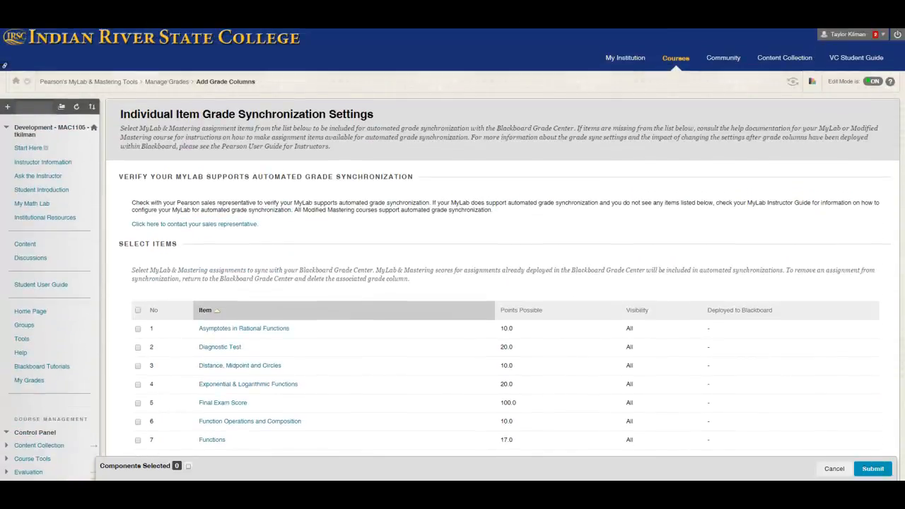
{"action": "scroll", "coordinate": [691, 185], "scroll_direction": "down", "scroll_amount": 2}
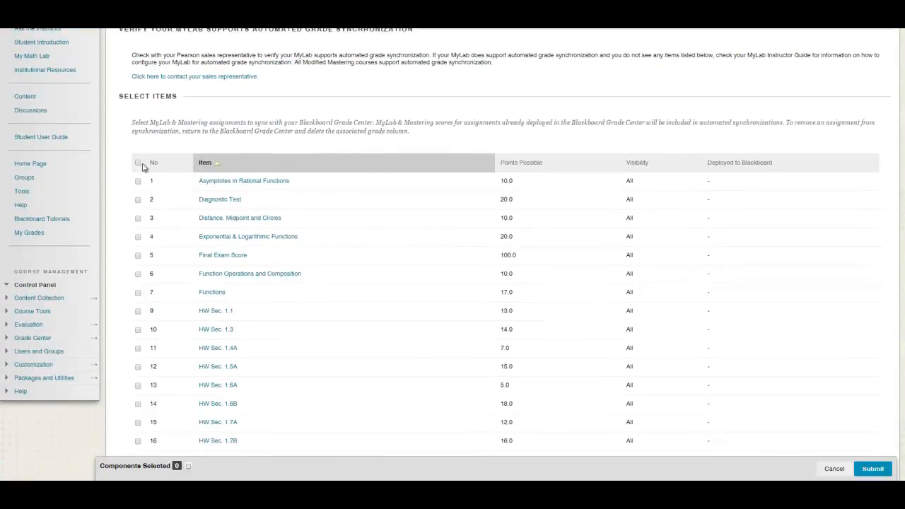
{"action": "left_click", "coordinate": [138, 162]}
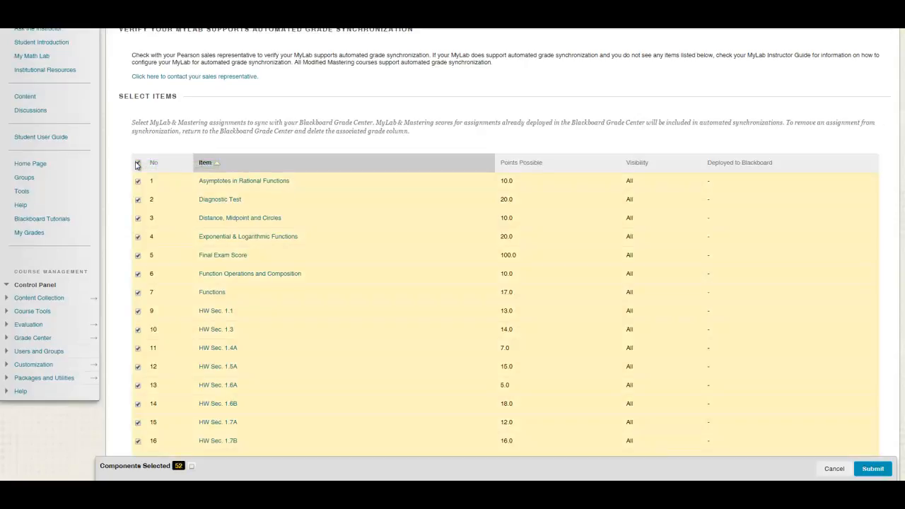
{"action": "left_click", "coordinate": [138, 163]}
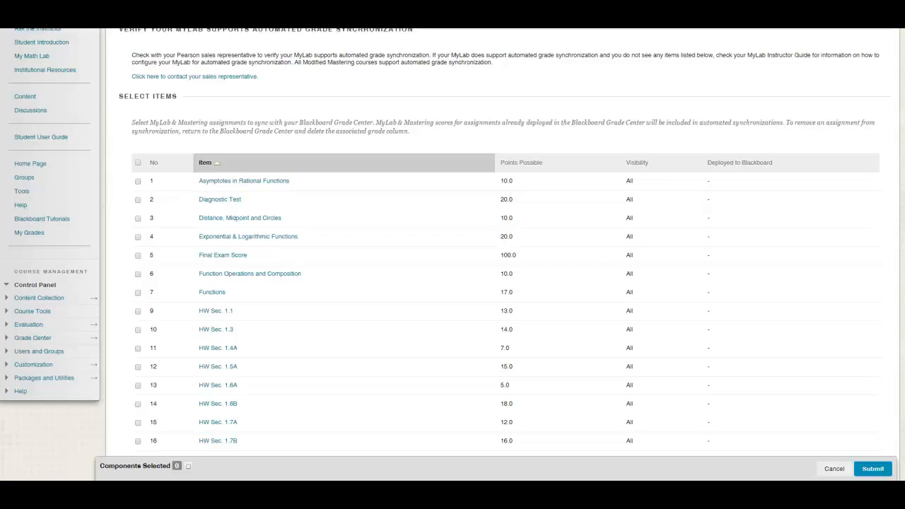
- Select Test 1 through Test 4 (Chapters 1–4) and submit them for syncing
{"action": "scroll", "coordinate": [495, 283], "scroll_direction": "down", "scroll_amount": 4}
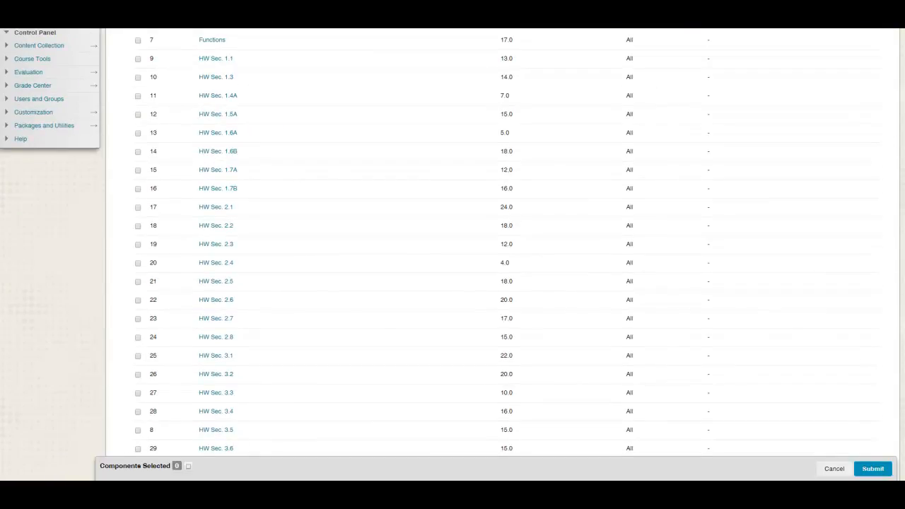
{"action": "scroll", "coordinate": [496, 283], "scroll_direction": "down", "scroll_amount": 1}
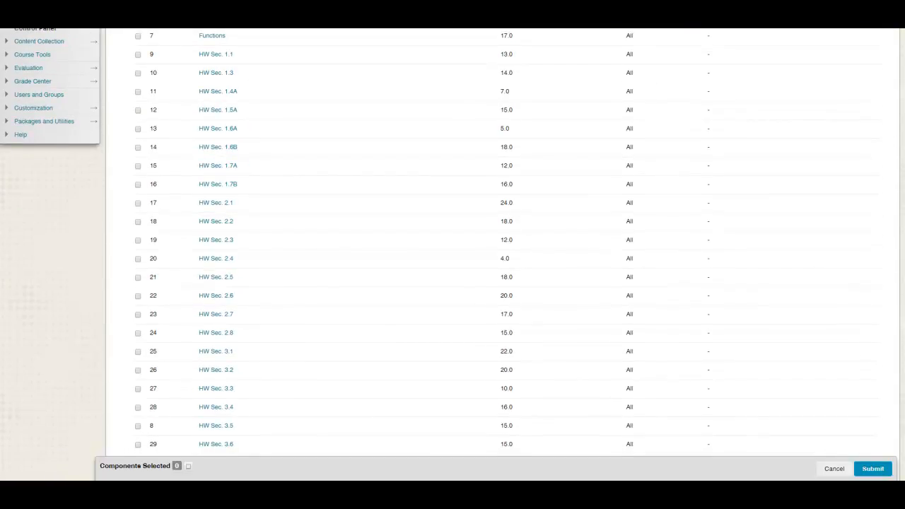
{"action": "scroll", "coordinate": [760, 327], "scroll_direction": "down", "scroll_amount": 7}
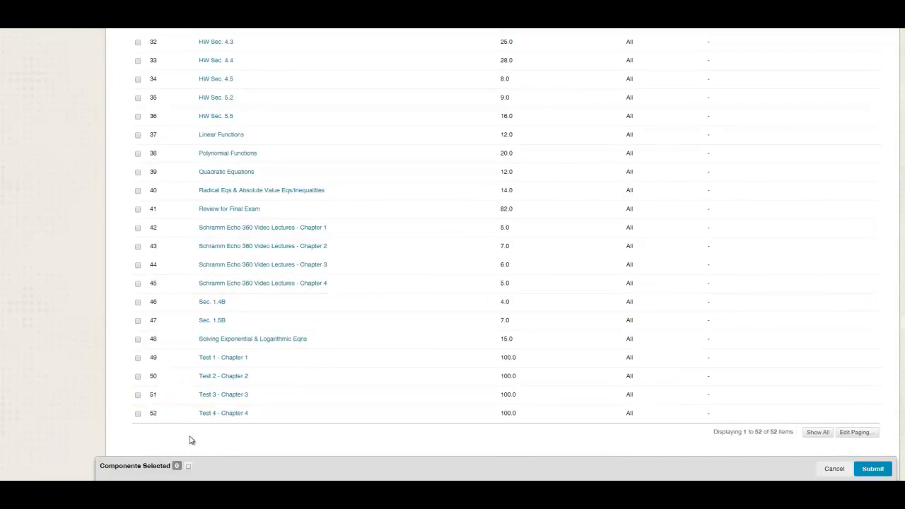
{"action": "left_click", "coordinate": [137, 415]}
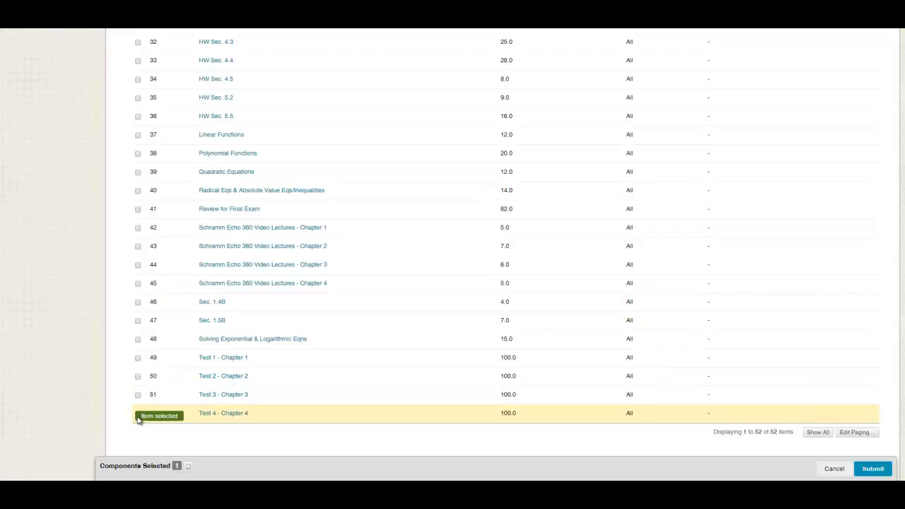
{"action": "left_click", "coordinate": [138, 396]}
{"action": "left_click", "coordinate": [137, 358]}
{"action": "left_click", "coordinate": [138, 378]}
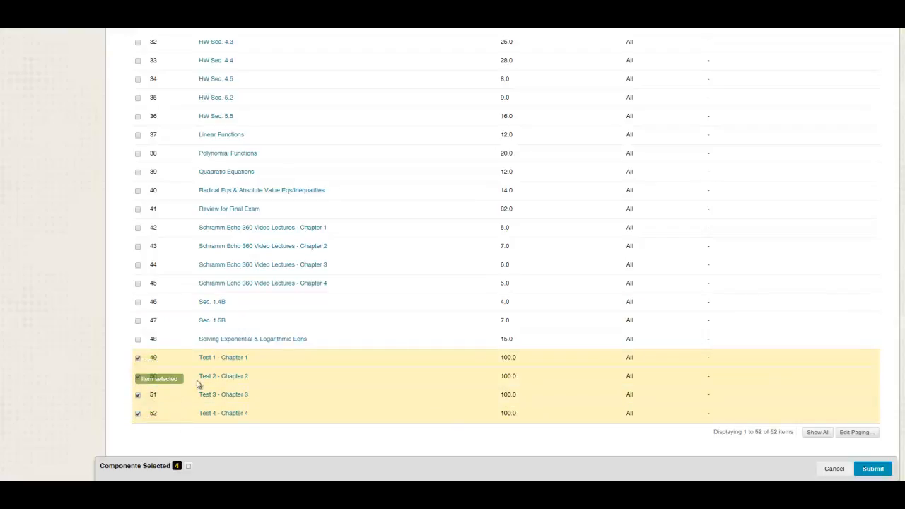
{"action": "scroll", "coordinate": [883, 117], "scroll_direction": "up", "scroll_amount": 12}
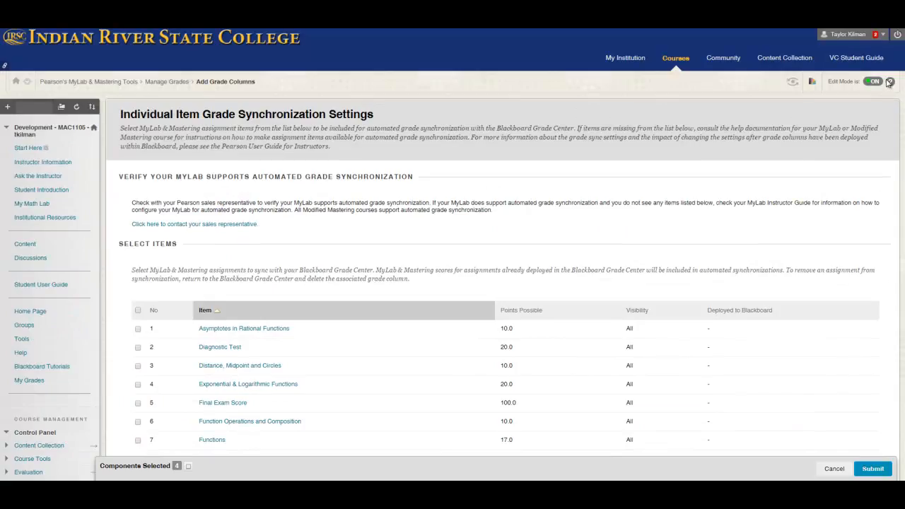
{"action": "scroll", "coordinate": [889, 84], "scroll_direction": "down", "scroll_amount": 12}
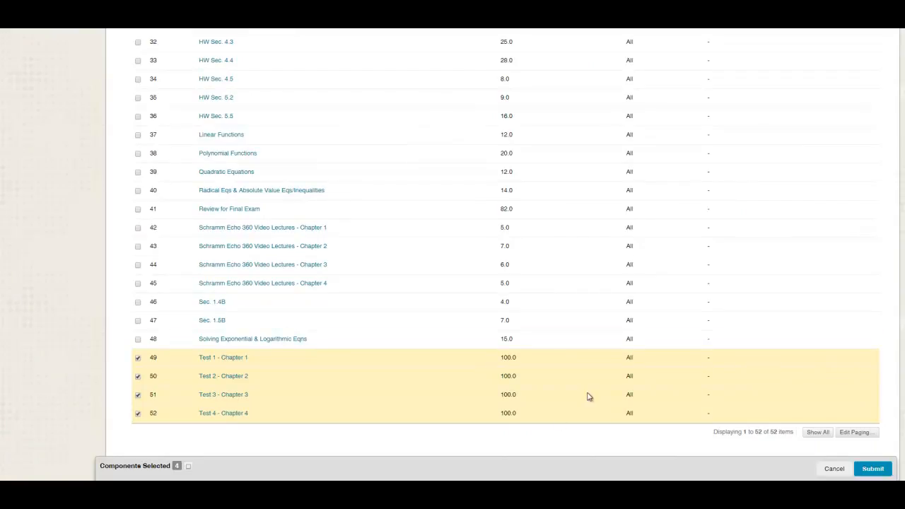
{"action": "left_click", "coordinate": [873, 470]}
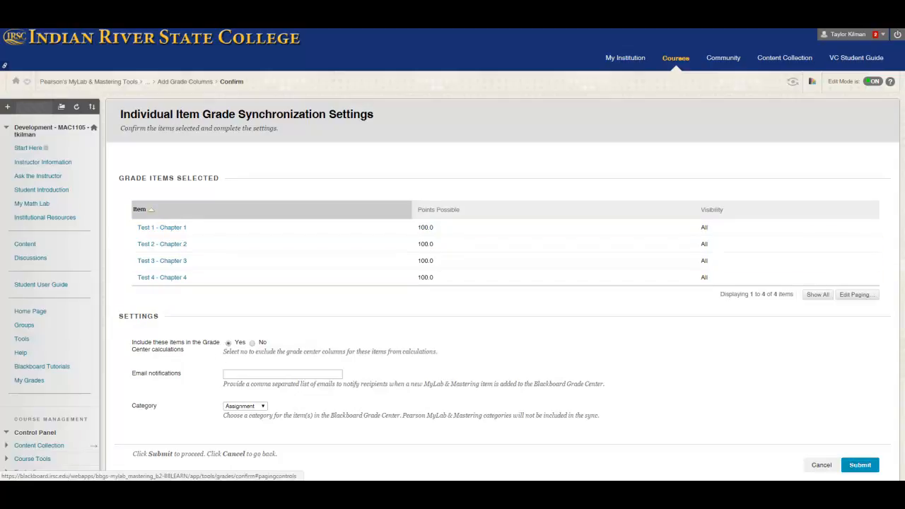
- Assign the four chapter test columns to the Test category and submit
{"action": "scroll", "coordinate": [495, 255], "scroll_direction": "down", "scroll_amount": 2}
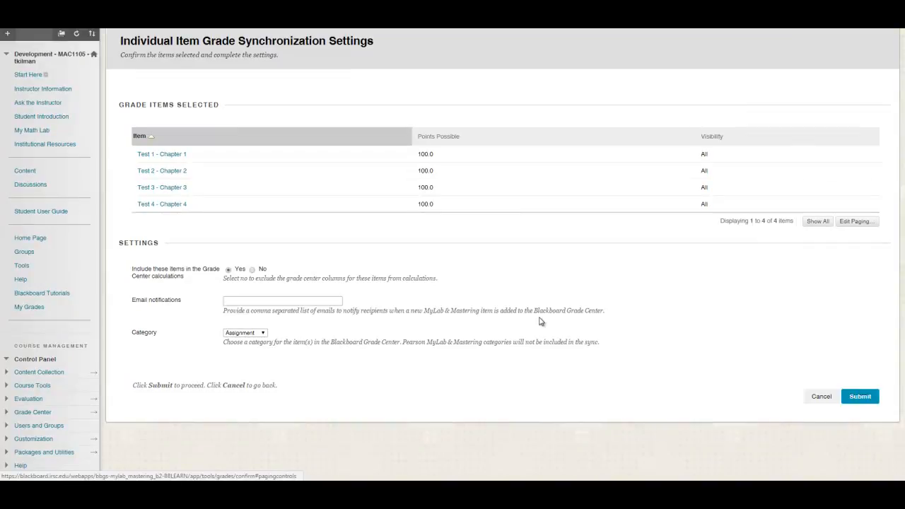
{"action": "left_click", "coordinate": [259, 334]}
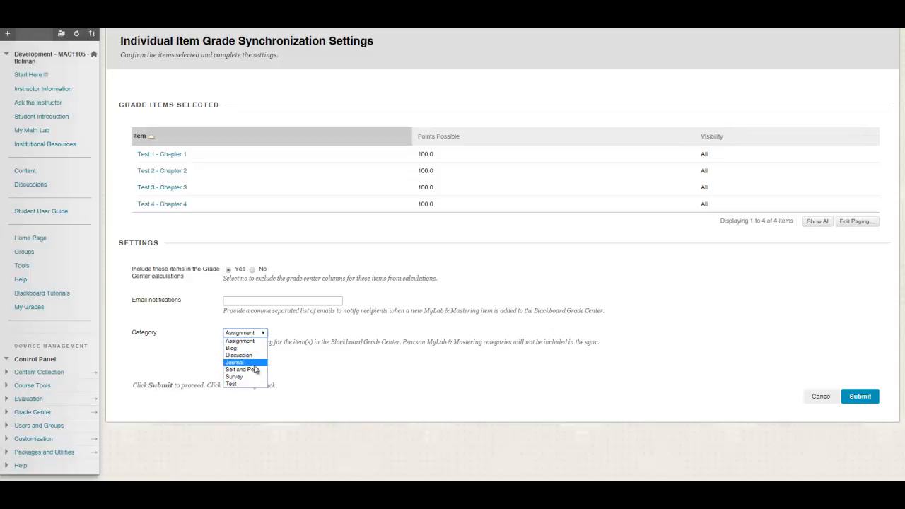
{"action": "left_click", "coordinate": [251, 385]}
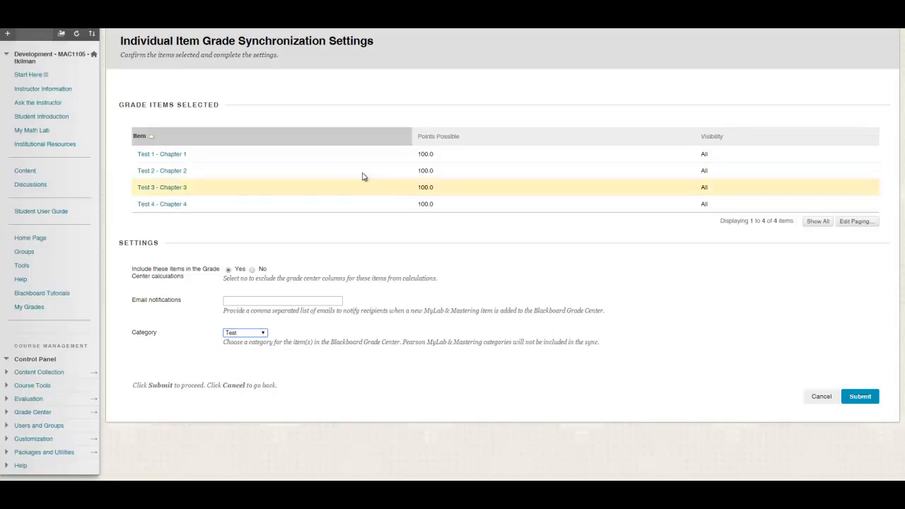
{"action": "left_click", "coordinate": [866, 402]}
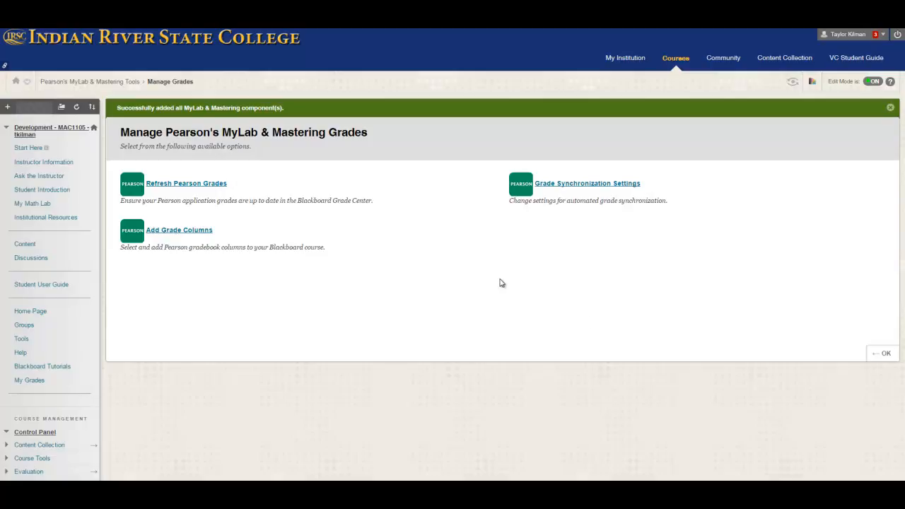
- Review the Test 1–4 chapter columns in the Full Grade Center, then enter Student Preview
{"action": "scroll", "coordinate": [398, 281], "scroll_direction": "down", "scroll_amount": 1}
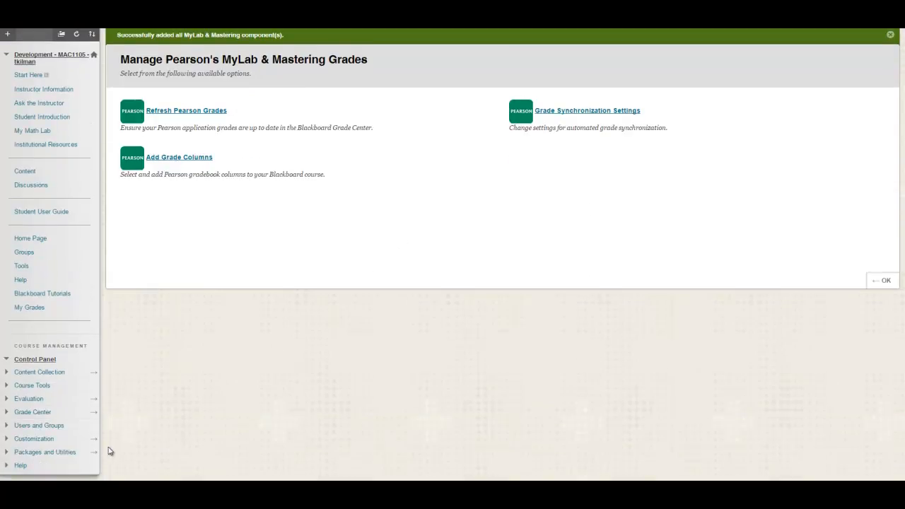
{"action": "left_click", "coordinate": [92, 415]}
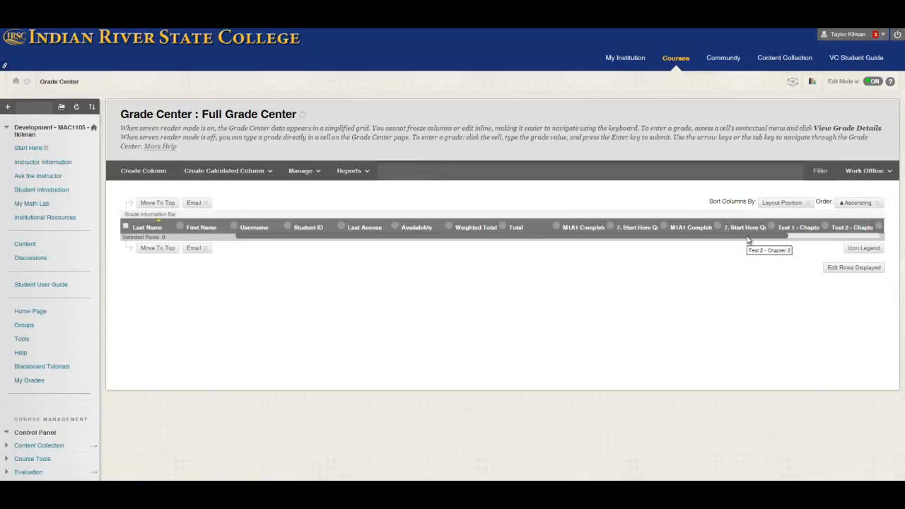
{"action": "left_click_drag", "start_coordinate": [714, 238], "coordinate": [771, 248]}
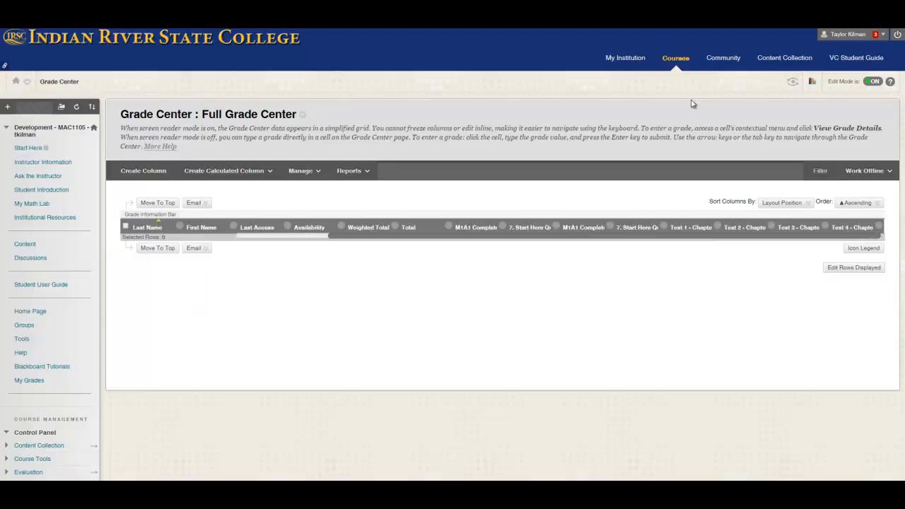
{"action": "left_click", "coordinate": [795, 85]}
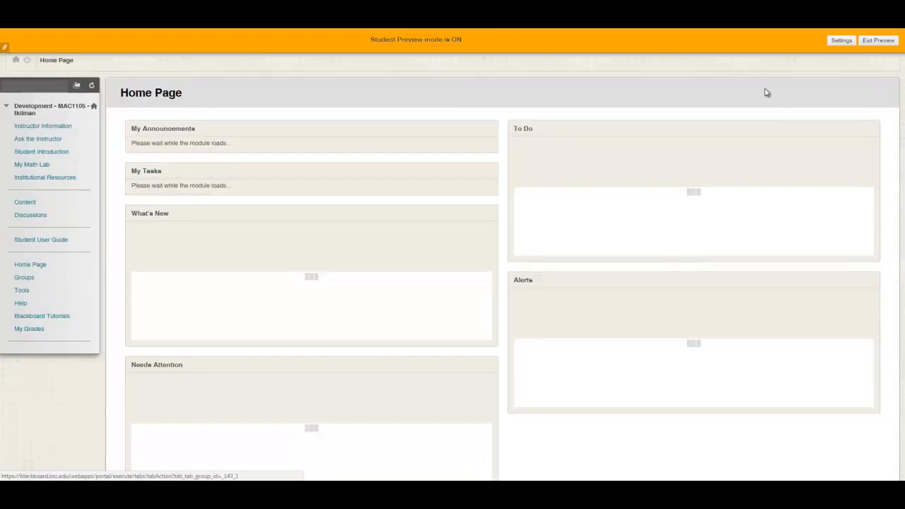
- Exit Student Preview keeping the preview user and its data, then reopen the Full Grade Center
{"action": "left_click", "coordinate": [883, 42]}
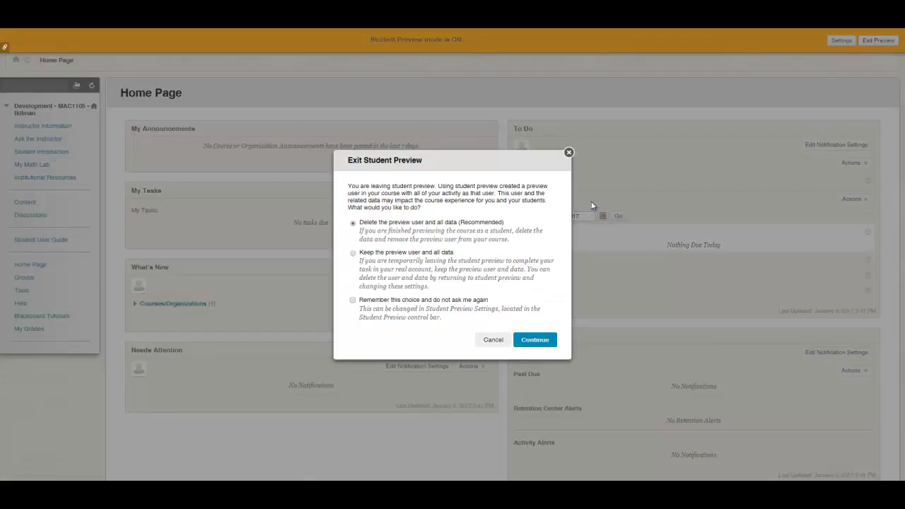
{"action": "left_click", "coordinate": [353, 254]}
{"action": "left_click", "coordinate": [541, 341]}
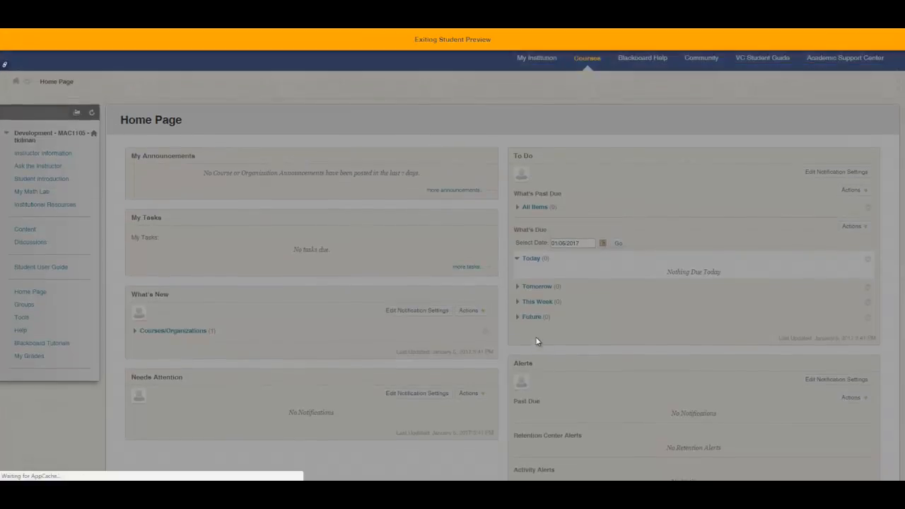
{"action": "scroll", "coordinate": [61, 359], "scroll_direction": "down", "scroll_amount": 2}
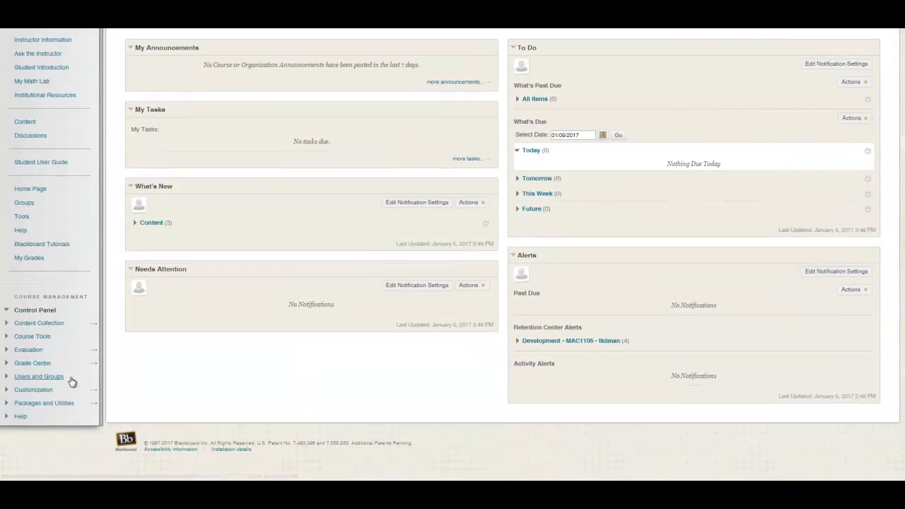
{"action": "left_click", "coordinate": [90, 369]}
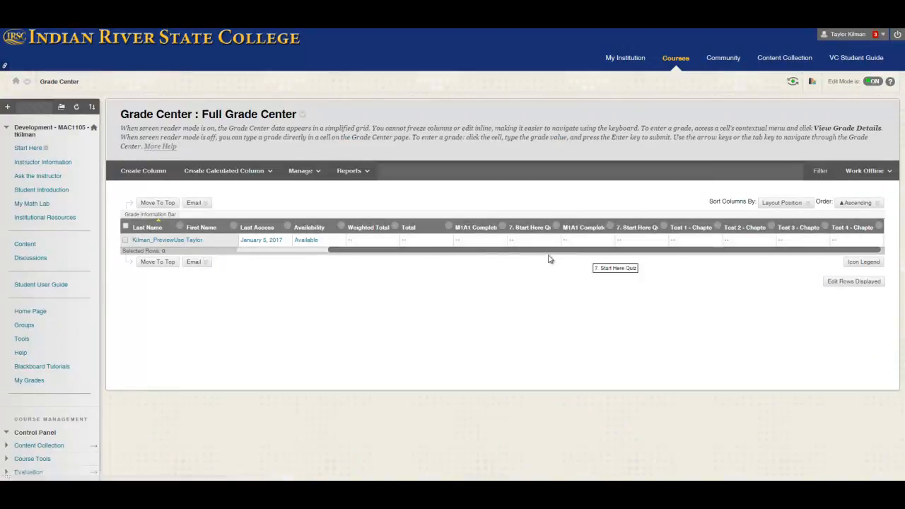
- Show Quick Column Information for Test 1 - Chapter 1: Test category, 100 points, included in calculations
{"action": "left_click_drag", "start_coordinate": [475, 257], "coordinate": [557, 256]}
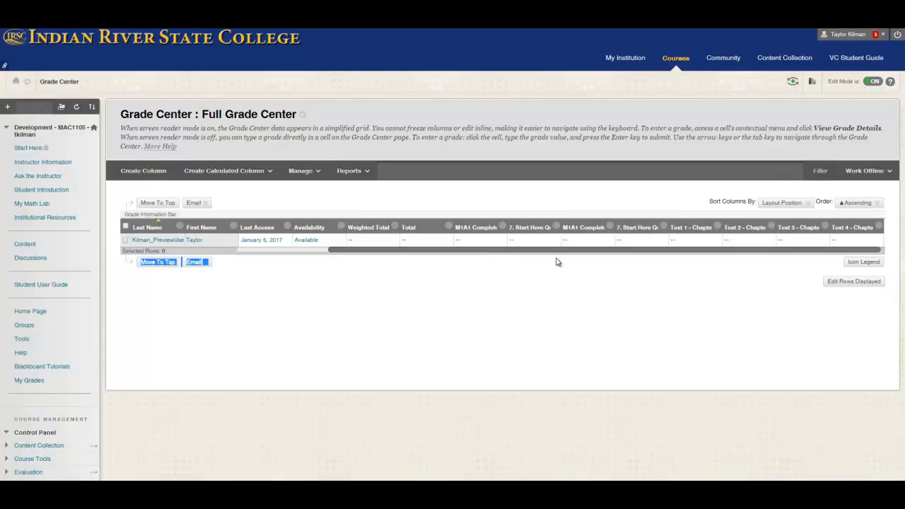
{"action": "left_click", "coordinate": [593, 297]}
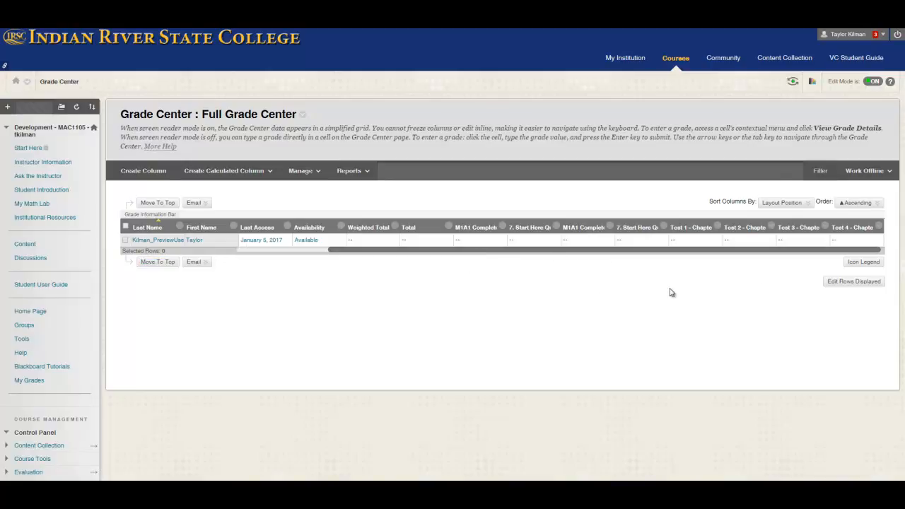
{"action": "mouse_move", "coordinate": [698, 235]}
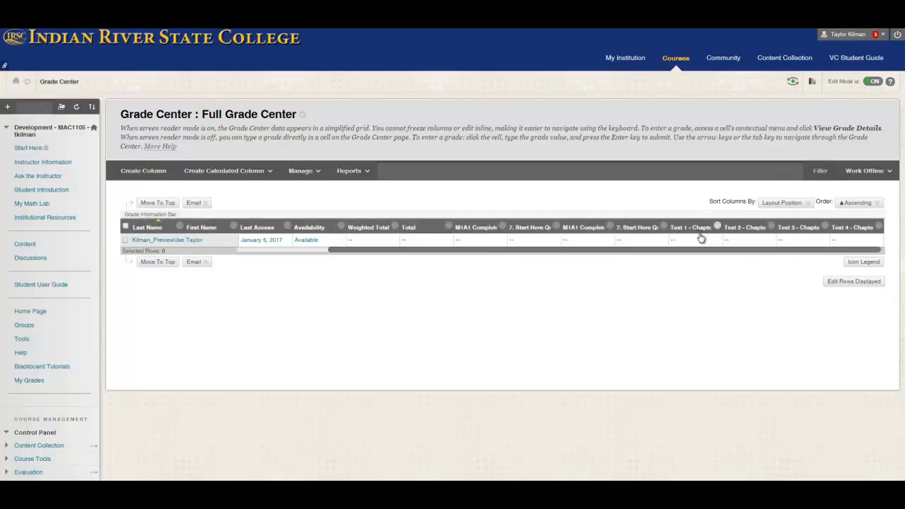
{"action": "mouse_move", "coordinate": [851, 229]}
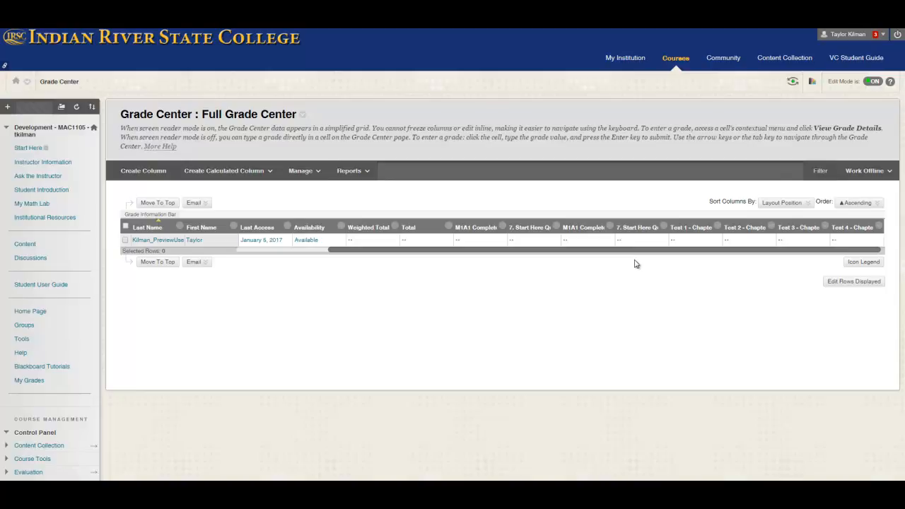
{"action": "left_click", "coordinate": [717, 227]}
{"action": "left_click", "coordinate": [741, 245]}
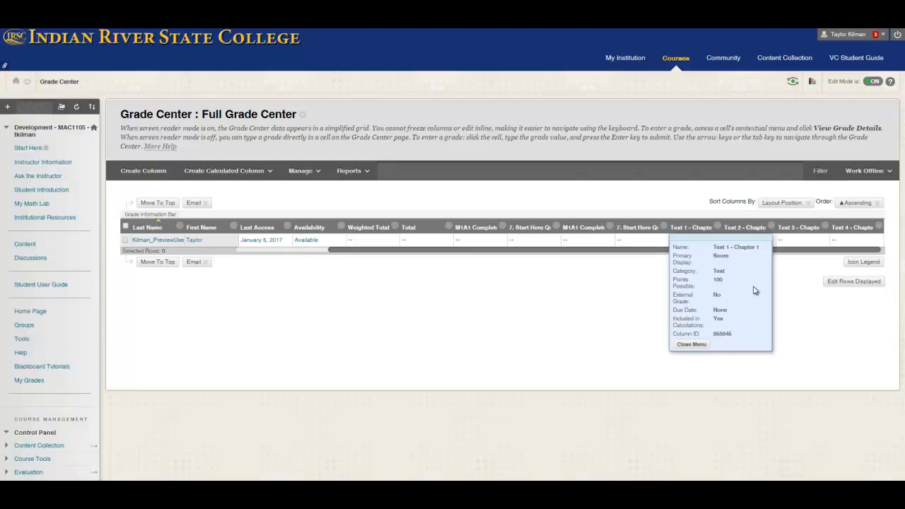
{"action": "left_click", "coordinate": [771, 227]}
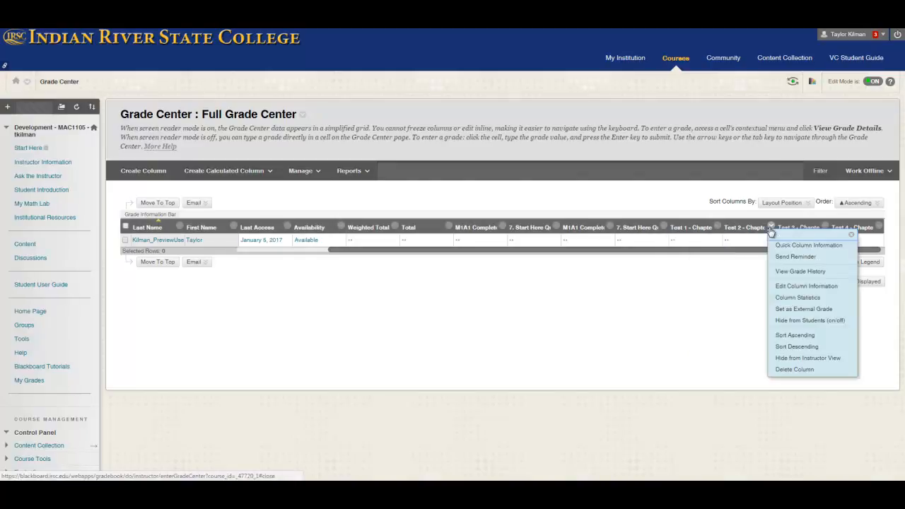
{"action": "left_click", "coordinate": [840, 287]}
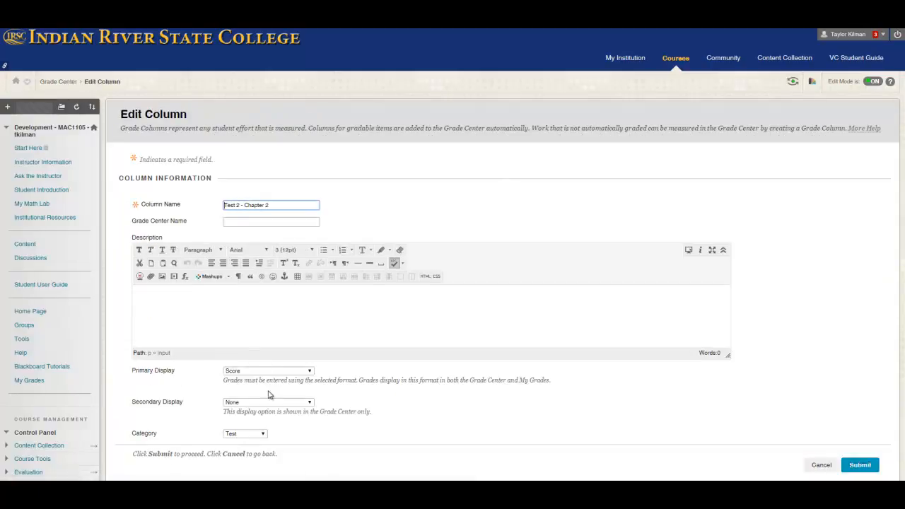
{"action": "scroll", "coordinate": [469, 294], "scroll_direction": "down", "scroll_amount": 1}
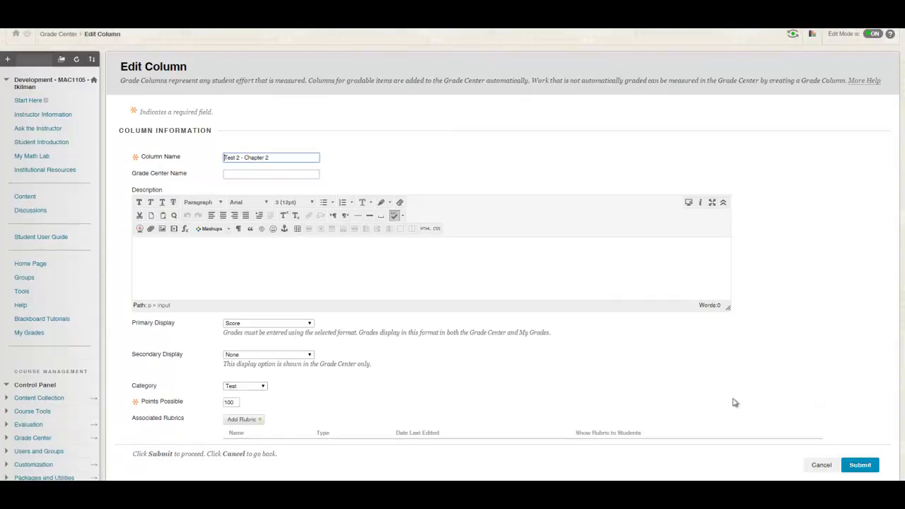
{"action": "left_click", "coordinate": [821, 465]}
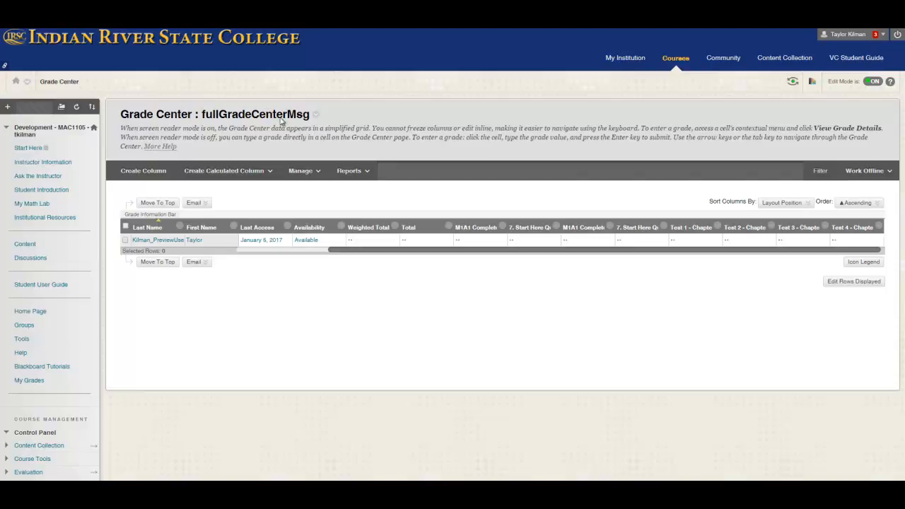
- Create a Grade Center category named Homework
{"action": "left_click", "coordinate": [305, 170]}
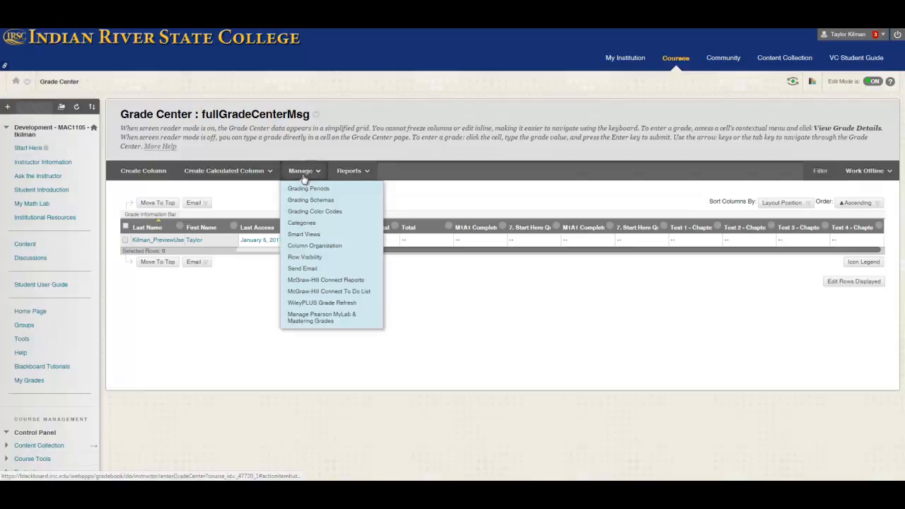
{"action": "left_click", "coordinate": [322, 223]}
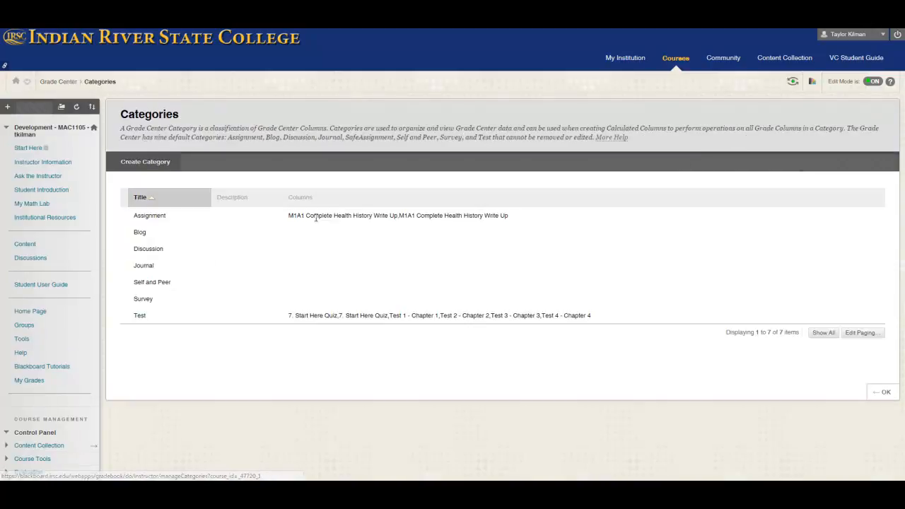
{"action": "left_click", "coordinate": [136, 164]}
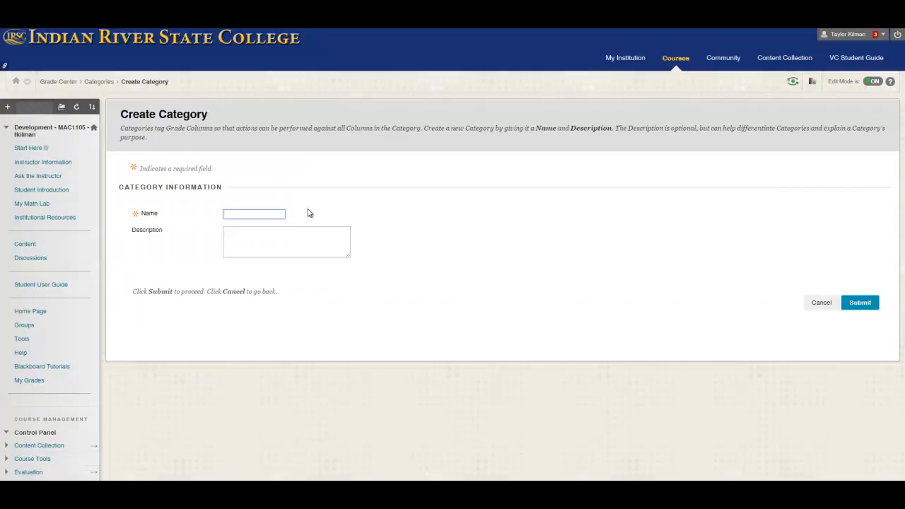
{"action": "type", "text": "Homework"}
{"action": "left_click", "coordinate": [860, 303]}
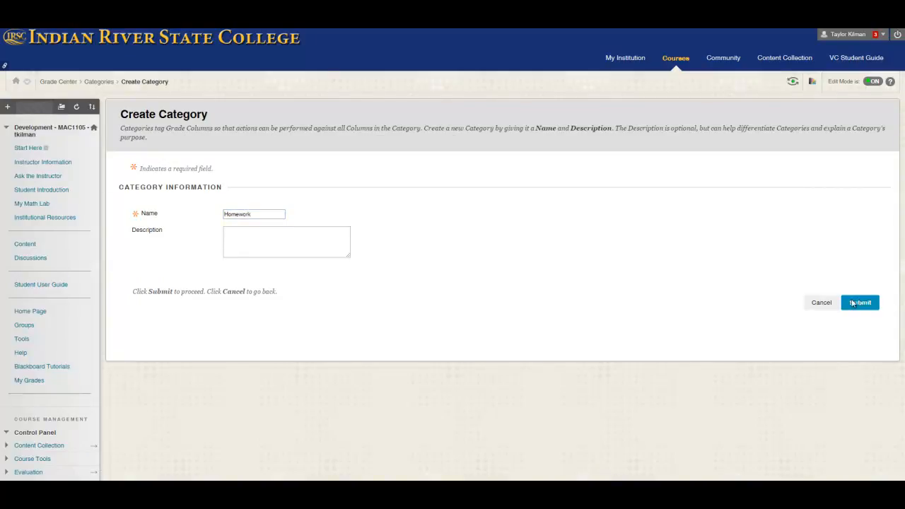
- Create a second Grade Center category named Quizzes
{"action": "left_click", "coordinate": [143, 179]}
{"action": "type", "text": "W"}
{"action": "key", "text": "BackSpace"}
{"action": "key", "text": "BackSpace"}
{"action": "type", "text": "Quizzes"}
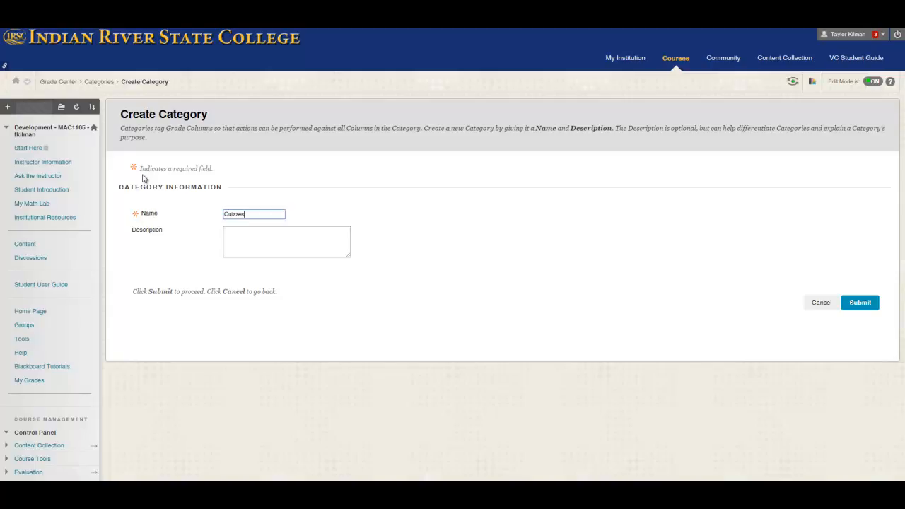
{"action": "left_click", "coordinate": [858, 302]}
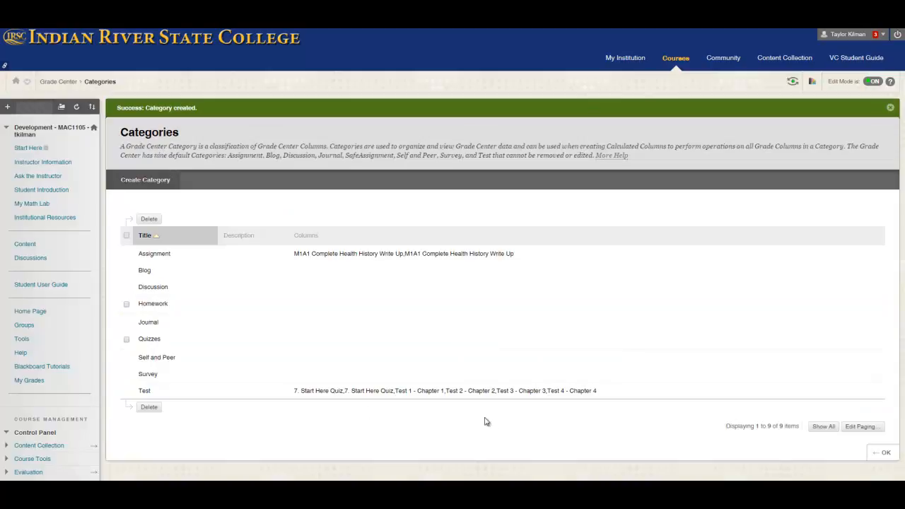
- Confirm the Categories page with OK to return to the Full Grade Center
{"action": "scroll", "coordinate": [494, 418], "scroll_direction": "down", "scroll_amount": 2}
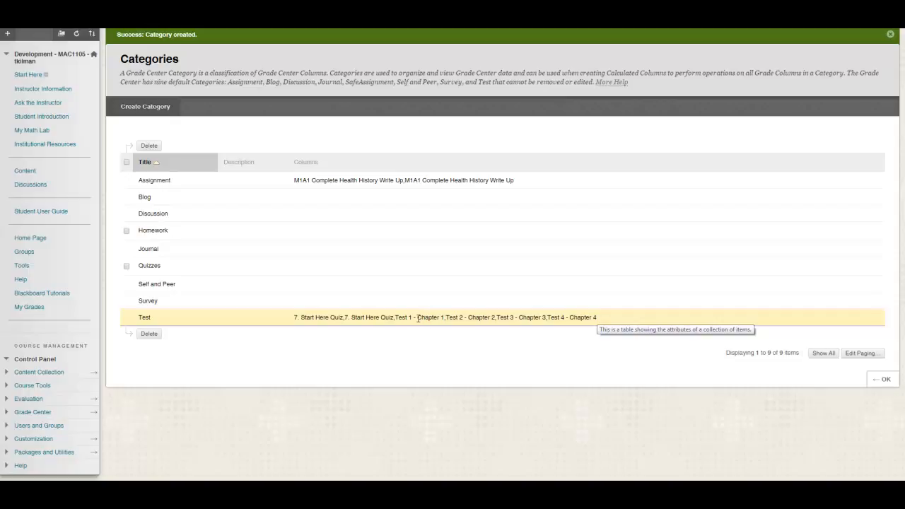
{"action": "left_click", "coordinate": [892, 380]}
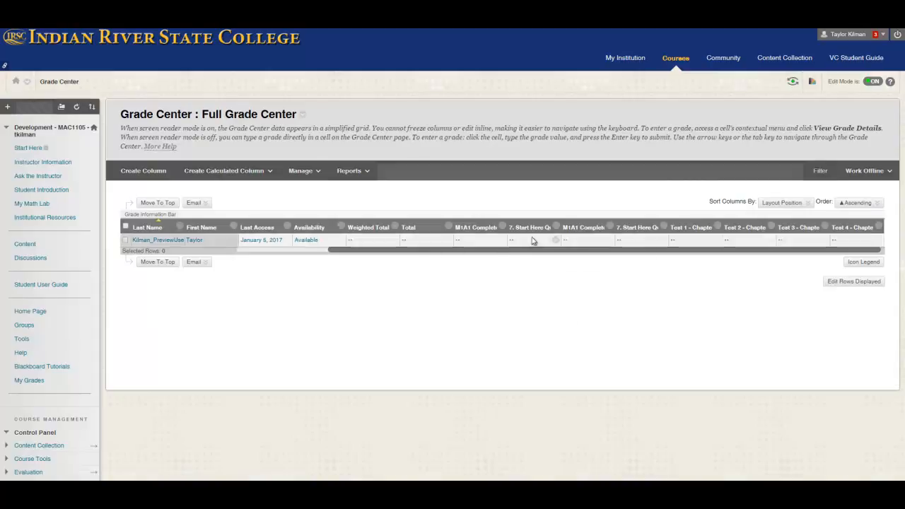
- Change the first 7. Start Here Quiz column's category to No Category
{"action": "left_click", "coordinate": [556, 228]}
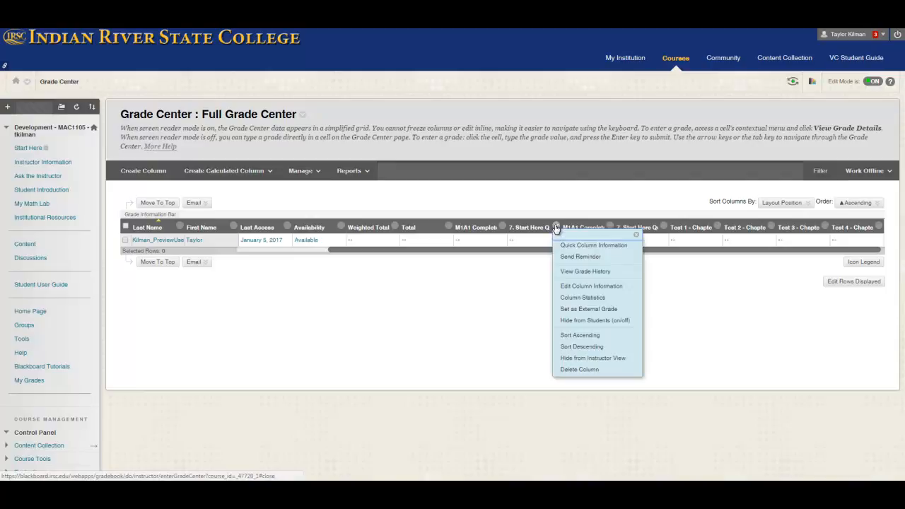
{"action": "left_click", "coordinate": [606, 286]}
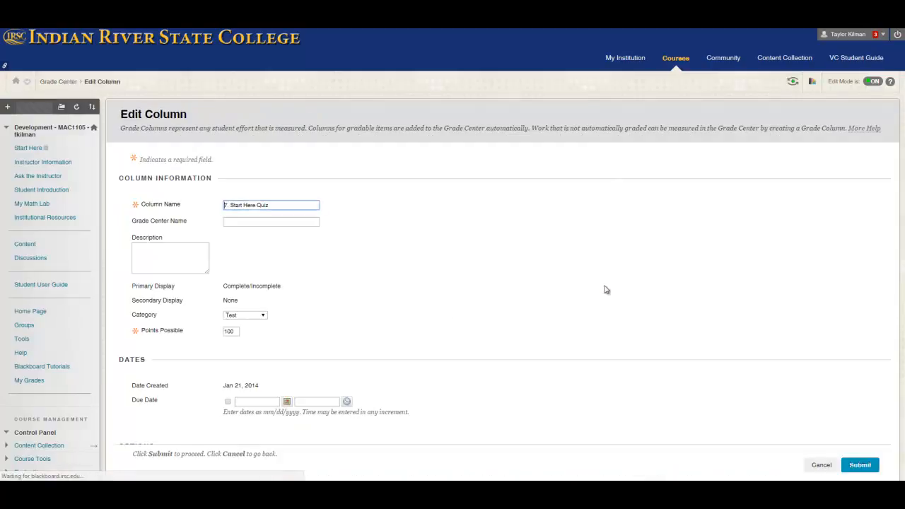
{"action": "scroll", "coordinate": [372, 294], "scroll_direction": "down", "scroll_amount": 2}
{"action": "left_click", "coordinate": [262, 304]}
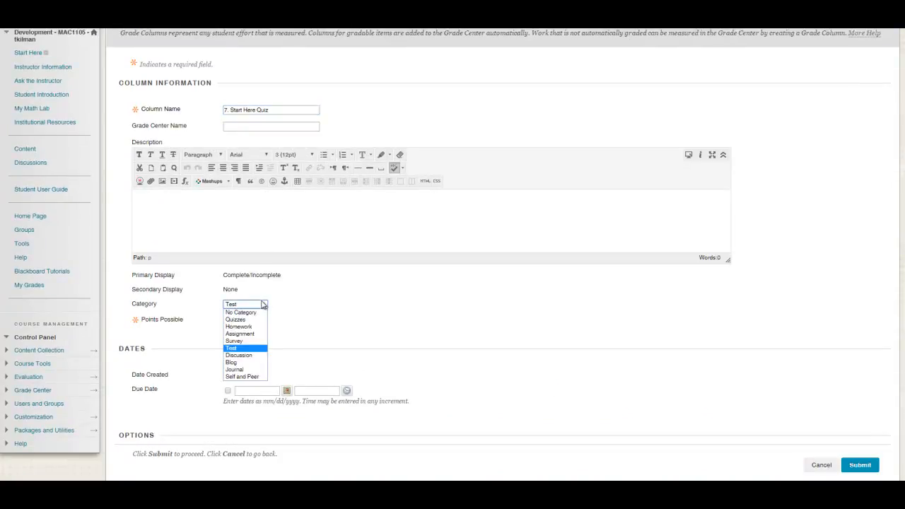
{"action": "left_click", "coordinate": [240, 312]}
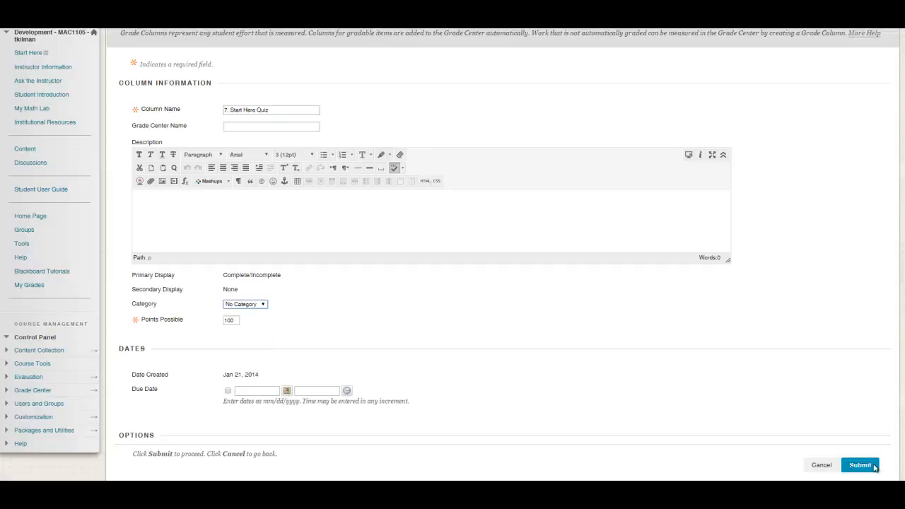
{"action": "left_click", "coordinate": [860, 465]}
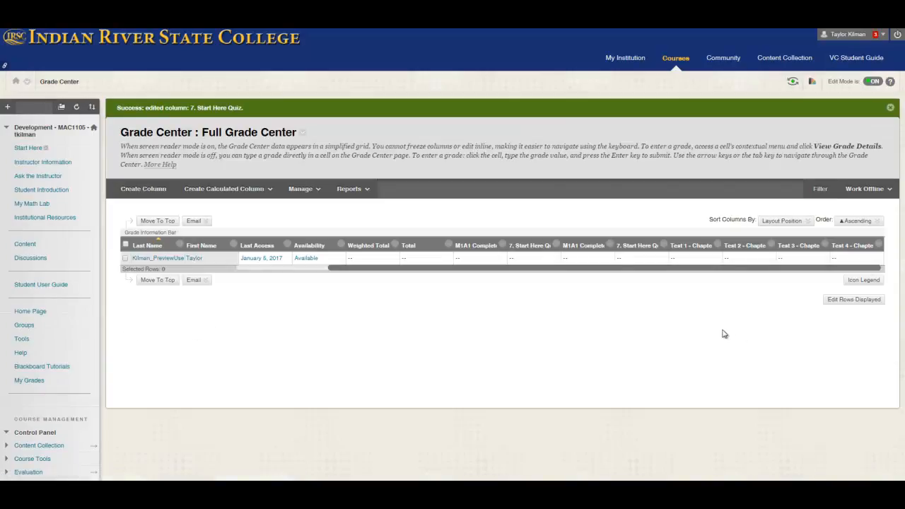
- Change the second 7. Start Here Quiz column's category to No Category as well
{"action": "left_click", "coordinate": [665, 246]}
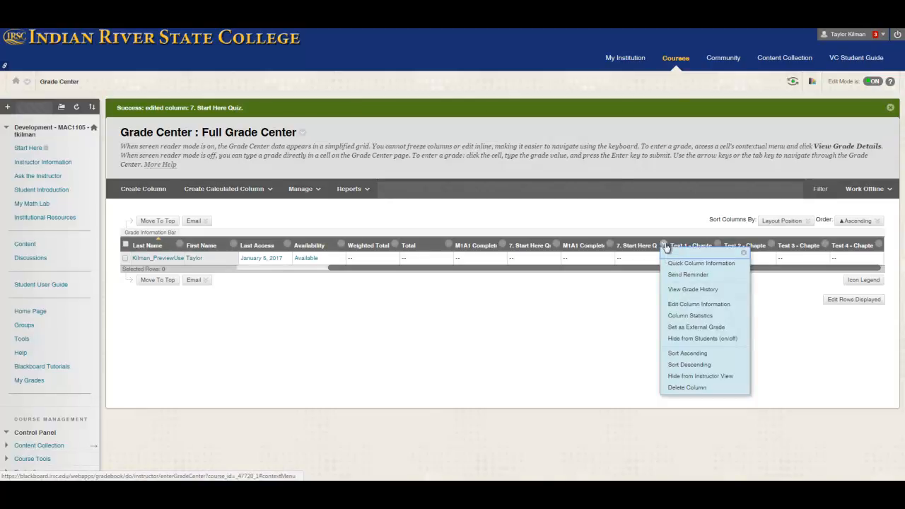
{"action": "left_click", "coordinate": [706, 305]}
{"action": "scroll", "coordinate": [331, 265], "scroll_direction": "down", "scroll_amount": 2}
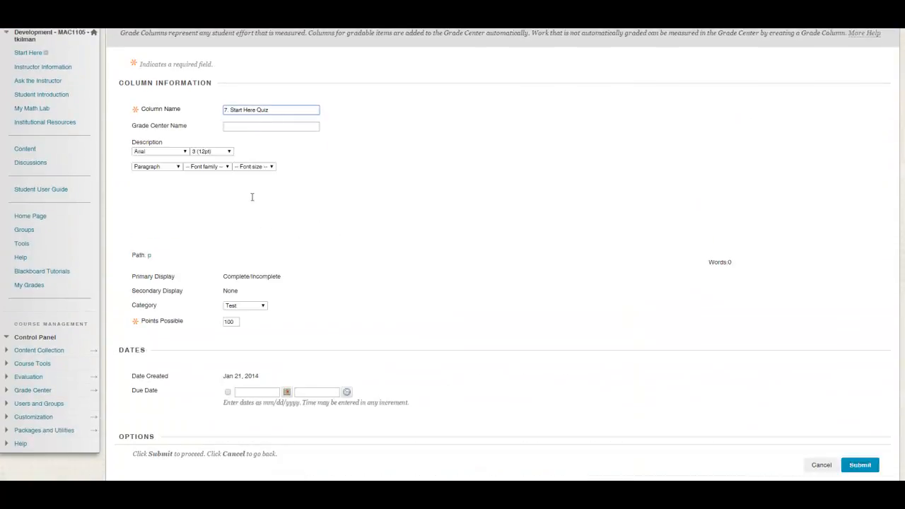
{"action": "left_click", "coordinate": [254, 305]}
{"action": "left_click", "coordinate": [249, 312]}
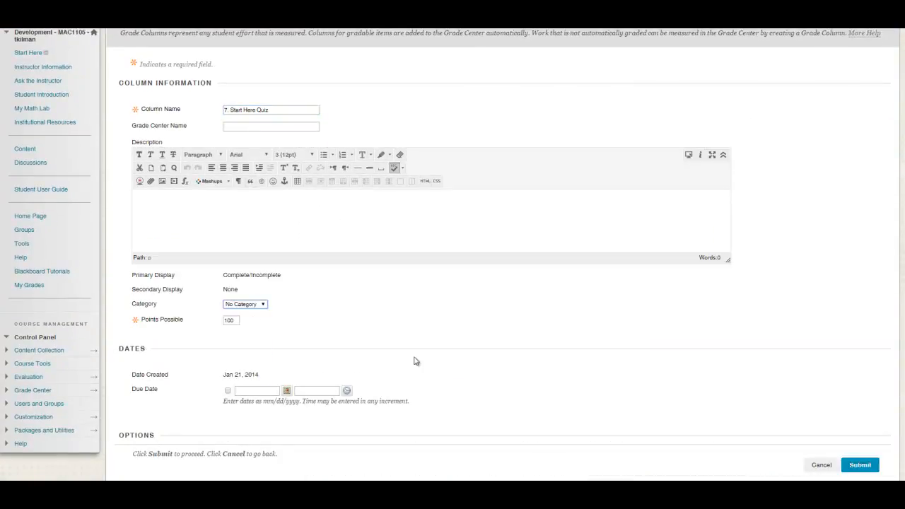
{"action": "left_click", "coordinate": [859, 466]}
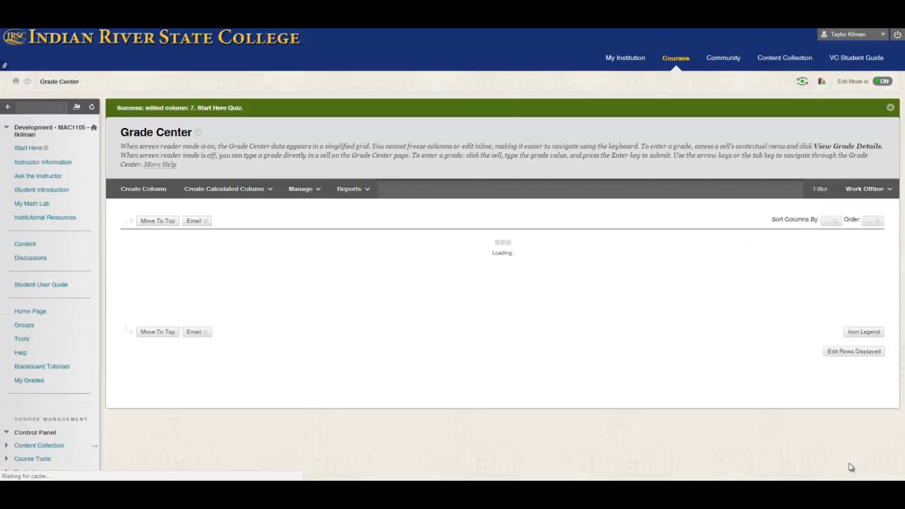
{"action": "left_click", "coordinate": [302, 189]}
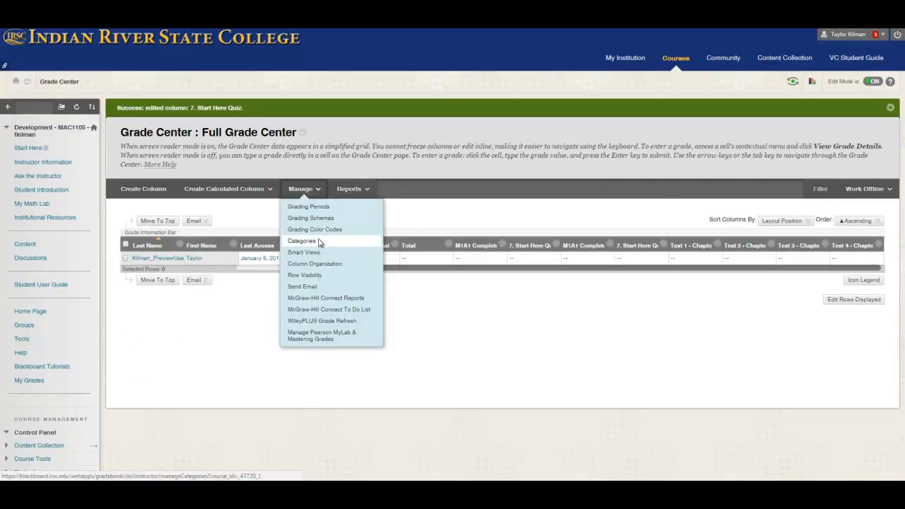
{"action": "left_click", "coordinate": [308, 237]}
{"action": "scroll", "coordinate": [485, 302], "scroll_direction": "down", "scroll_amount": 1}
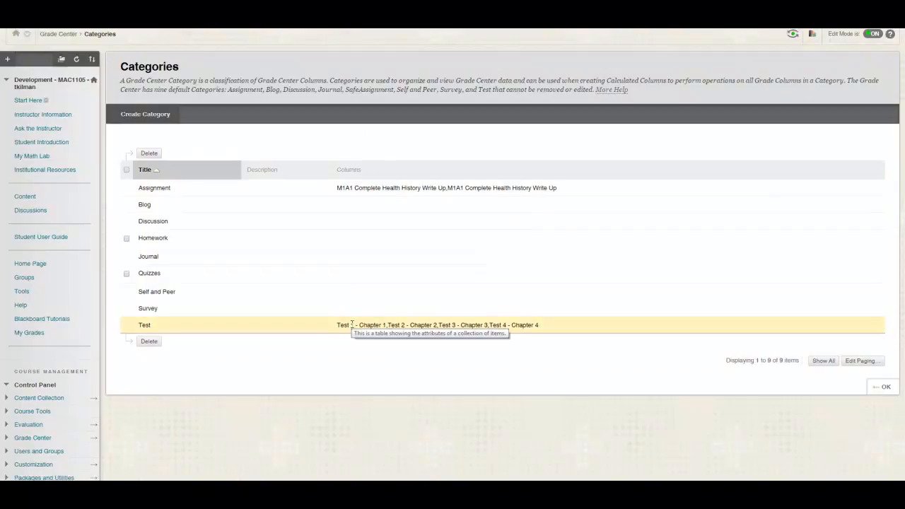
{"action": "left_click", "coordinate": [887, 388]}
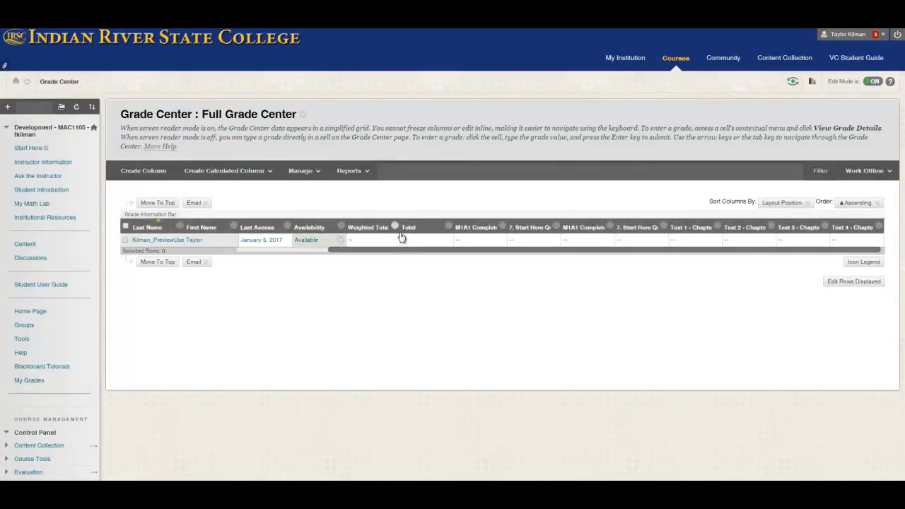
- Open Add Grade Columns under Pearson MyLab & Mastering grades and show all 52 items
{"action": "left_click", "coordinate": [310, 173]}
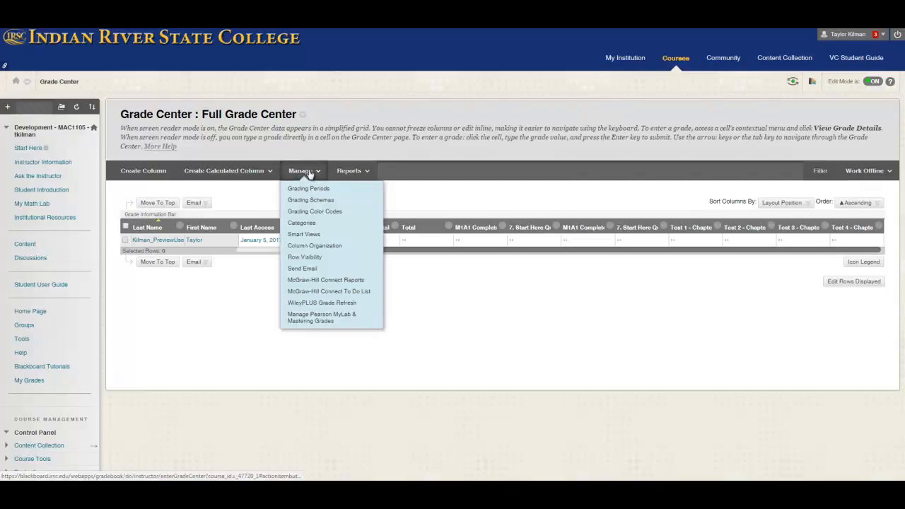
{"action": "left_click", "coordinate": [340, 327]}
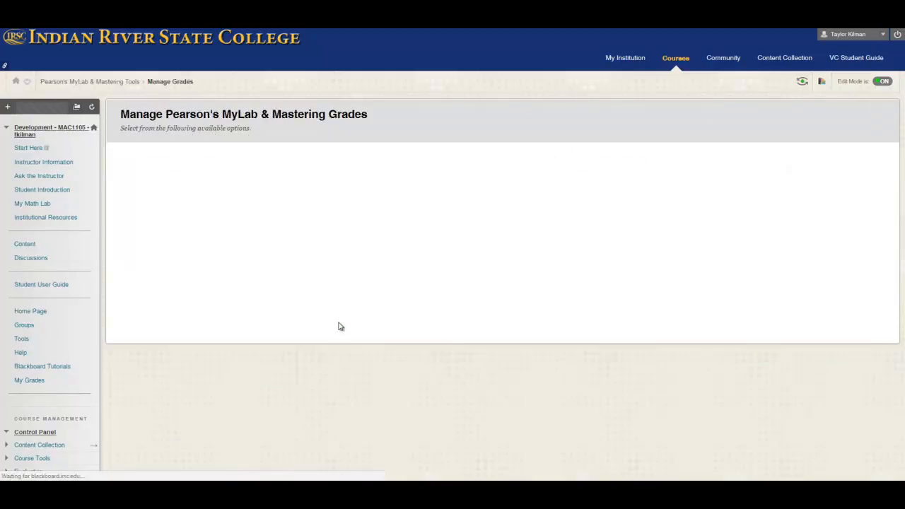
{"action": "left_click", "coordinate": [205, 215]}
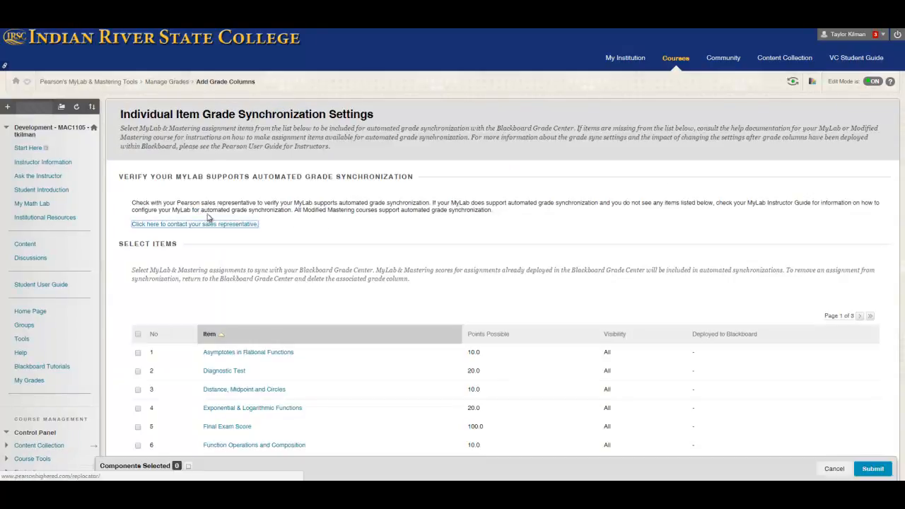
{"action": "scroll", "coordinate": [533, 243], "scroll_direction": "down", "scroll_amount": 6}
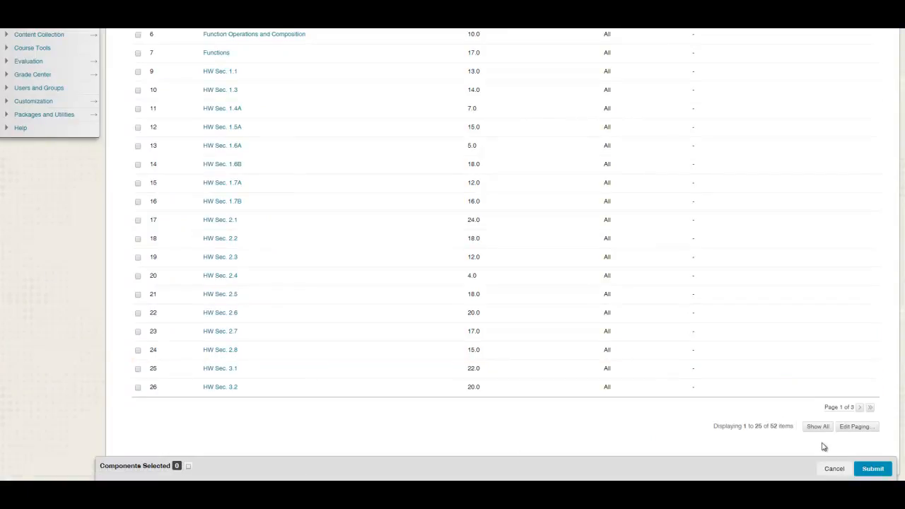
{"action": "left_click", "coordinate": [822, 428]}
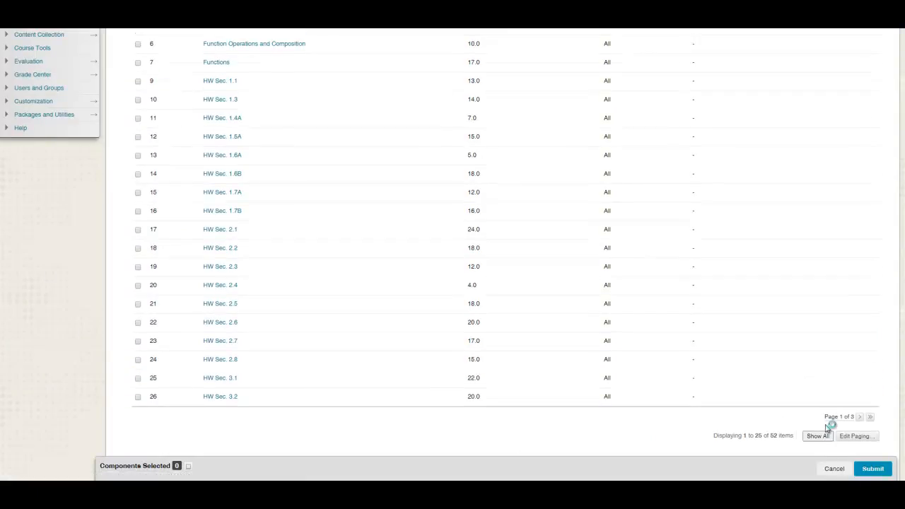
{"action": "left_click_drag", "start_coordinate": [904, 214], "coordinate": [903, 174]}
- Check Asymptotes in Rational Functions, Diagnostic Test, Distance/Midpoint/Circles, Exponential & Logarithmic Functions, Function Operations, Functions
{"action": "left_click", "coordinate": [137, 144]}
{"action": "left_click", "coordinate": [137, 161]}
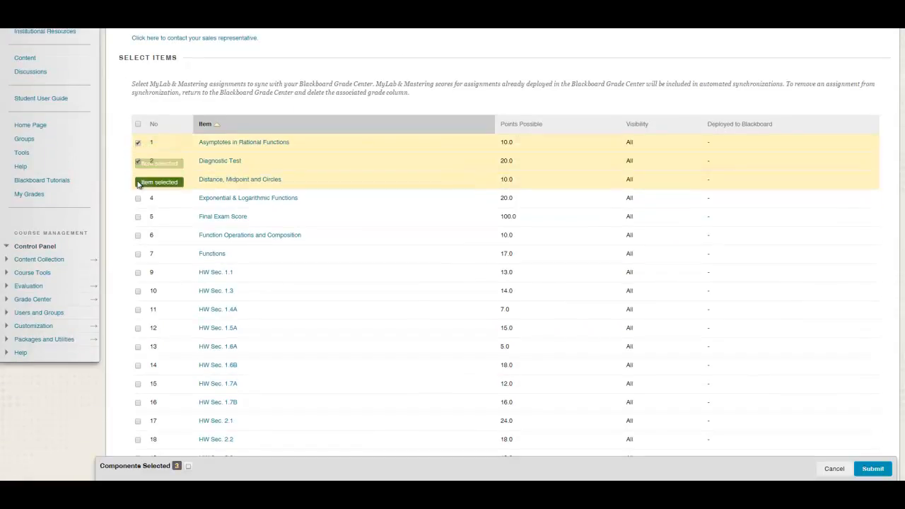
{"action": "left_click", "coordinate": [138, 181]}
{"action": "left_click", "coordinate": [138, 200]}
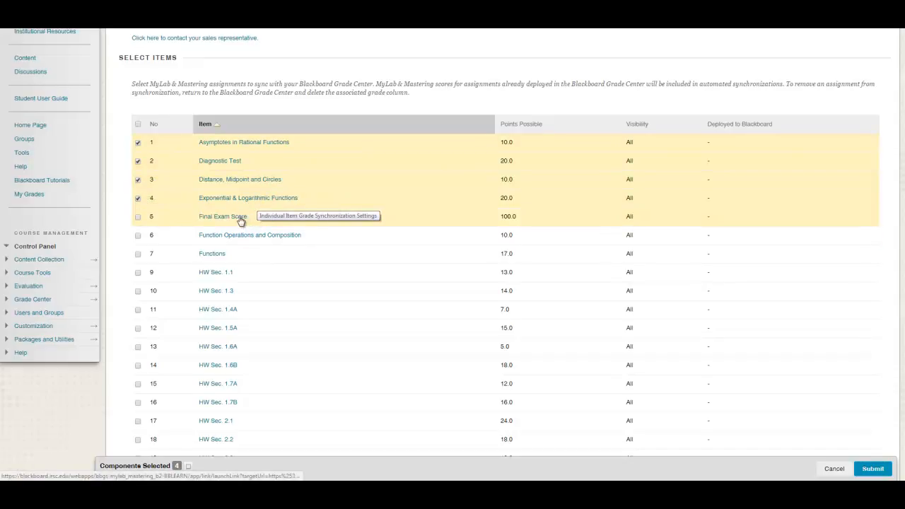
{"action": "left_click", "coordinate": [138, 235]}
{"action": "left_click", "coordinate": [138, 257]}
- Check Linear, Polynomial, Quadratic, Radical Eqs and Solving Exponential & Logarithmic Eqns, then submit all 11
{"action": "scroll", "coordinate": [293, 258], "scroll_direction": "down", "scroll_amount": 5}
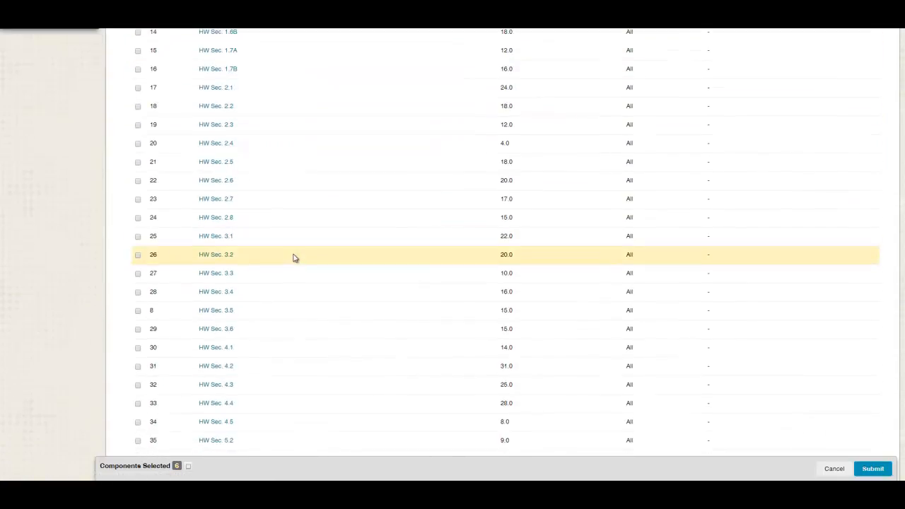
{"action": "scroll", "coordinate": [293, 257], "scroll_direction": "down", "scroll_amount": 5}
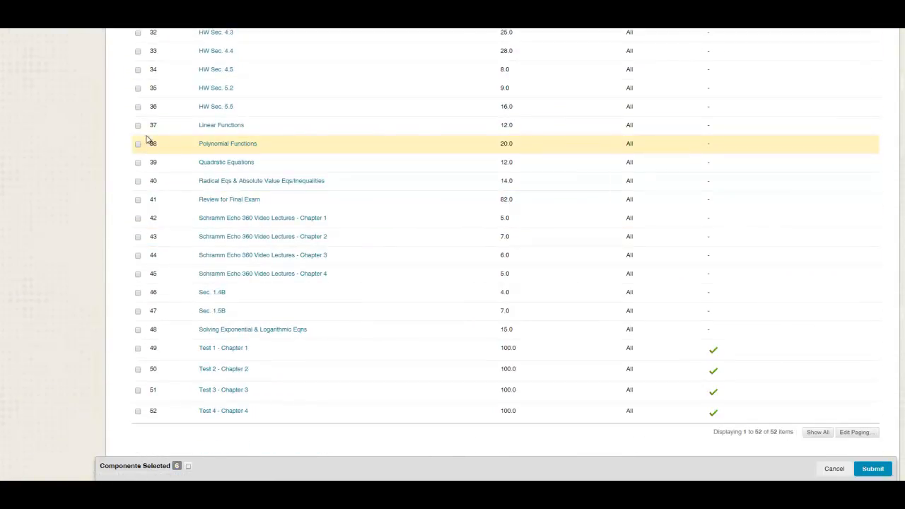
{"action": "left_click", "coordinate": [138, 125]}
{"action": "left_click", "coordinate": [138, 144]}
{"action": "left_click", "coordinate": [138, 162]}
{"action": "left_click", "coordinate": [138, 181]}
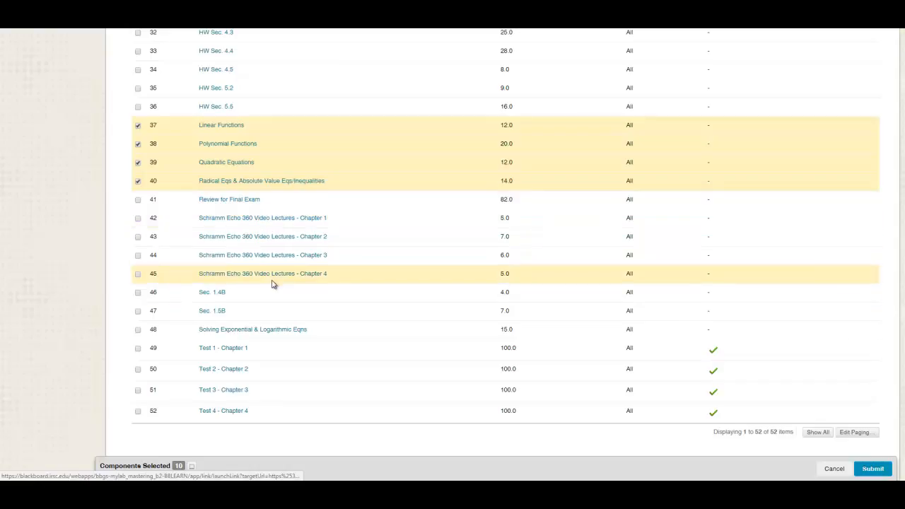
{"action": "left_click", "coordinate": [138, 329]}
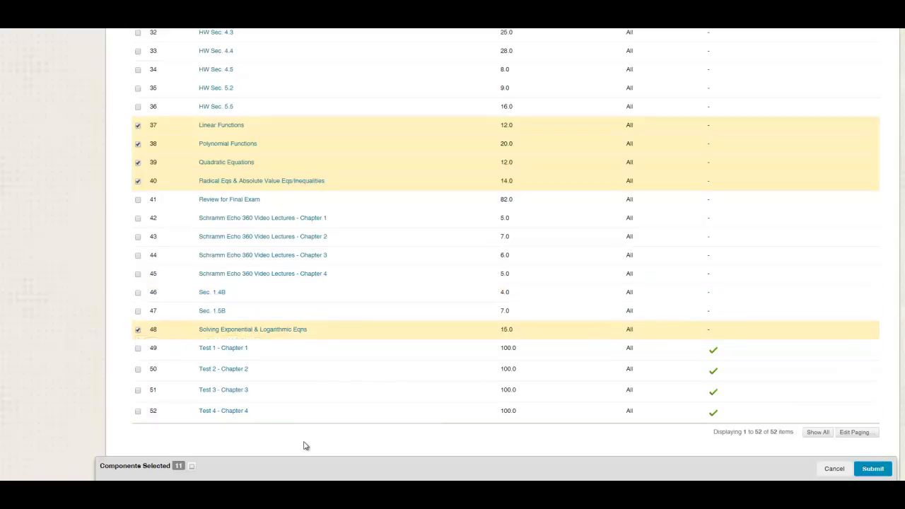
{"action": "left_click", "coordinate": [880, 470]}
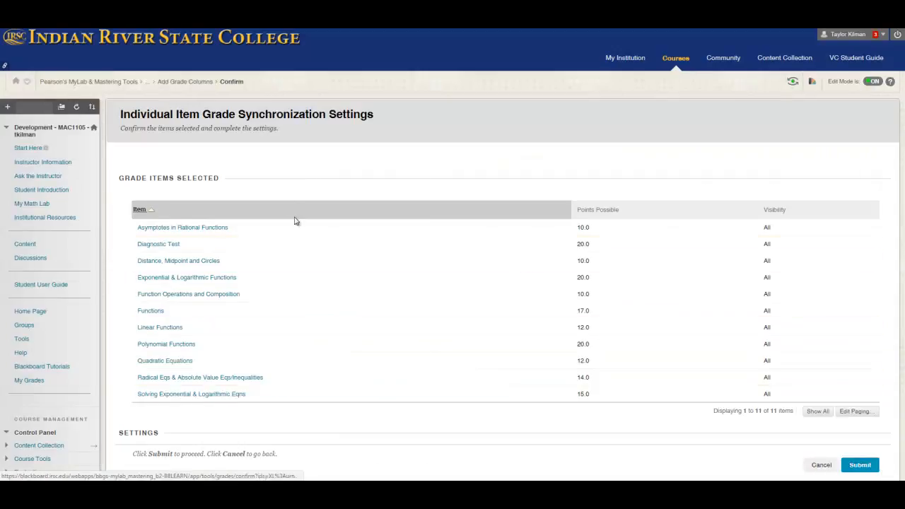
- File the 11 synced MyLab columns under the Quizzes category and submit
{"action": "scroll", "coordinate": [286, 204], "scroll_direction": "down", "scroll_amount": 1}
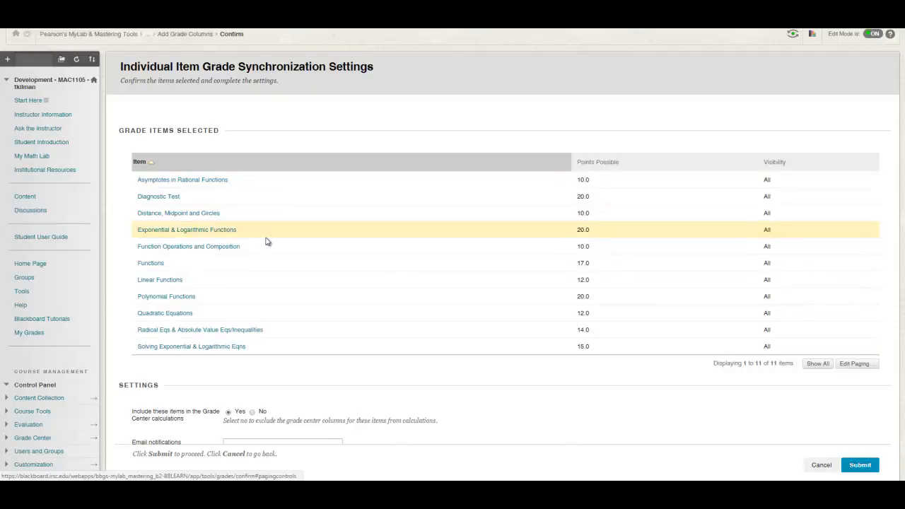
{"action": "scroll", "coordinate": [358, 331], "scroll_direction": "down", "scroll_amount": 2}
{"action": "left_click", "coordinate": [256, 386]}
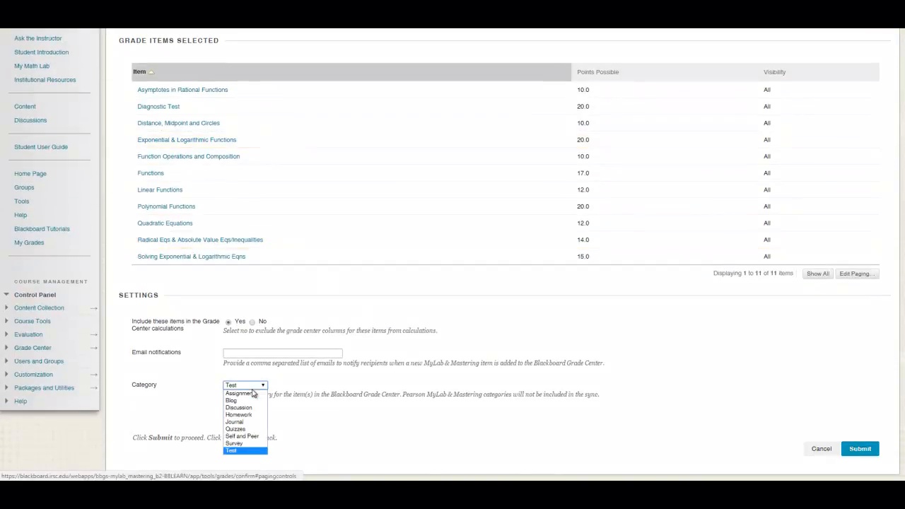
{"action": "left_click", "coordinate": [257, 431]}
{"action": "left_click", "coordinate": [862, 452]}
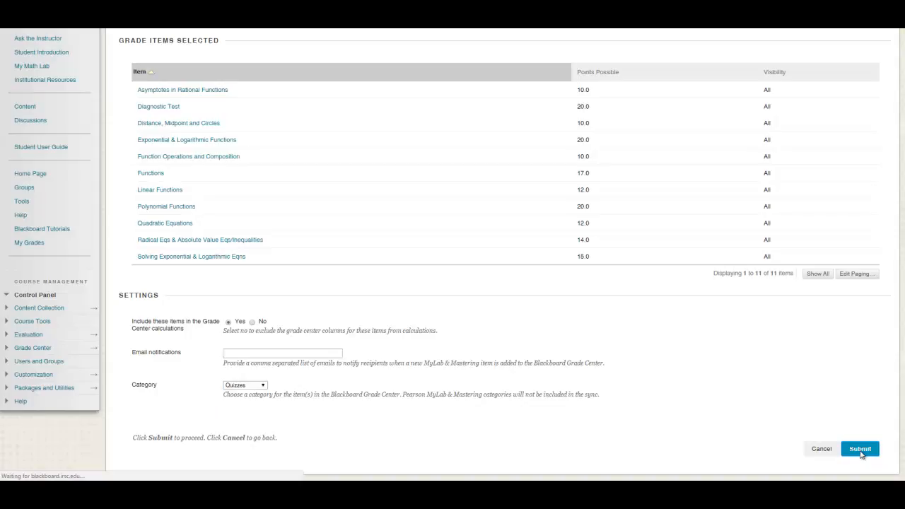
{"action": "scroll", "coordinate": [51, 399], "scroll_direction": "down", "scroll_amount": 2}
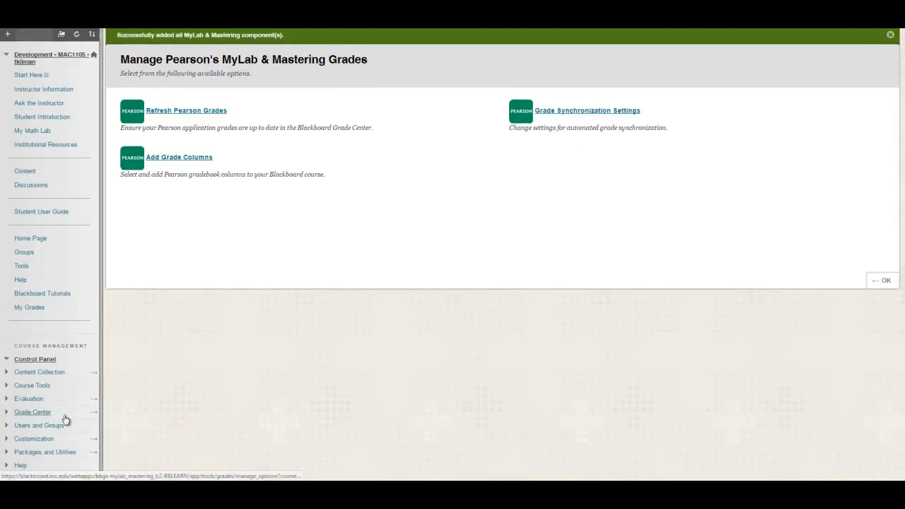
- Reopen the Full Grade Center and scroll right to the new MyLab columns after Test 4 - Chapter 4
{"action": "left_click", "coordinate": [93, 417]}
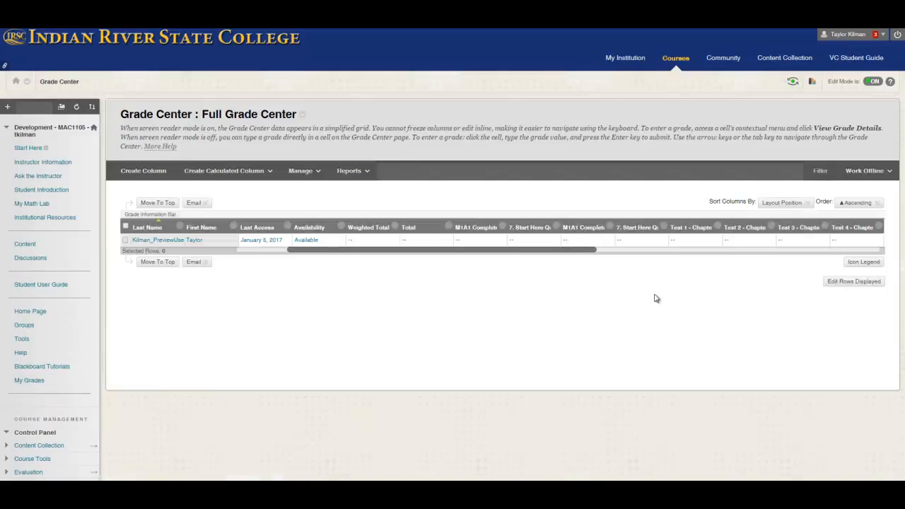
{"action": "left_click_drag", "start_coordinate": [577, 253], "coordinate": [860, 251]}
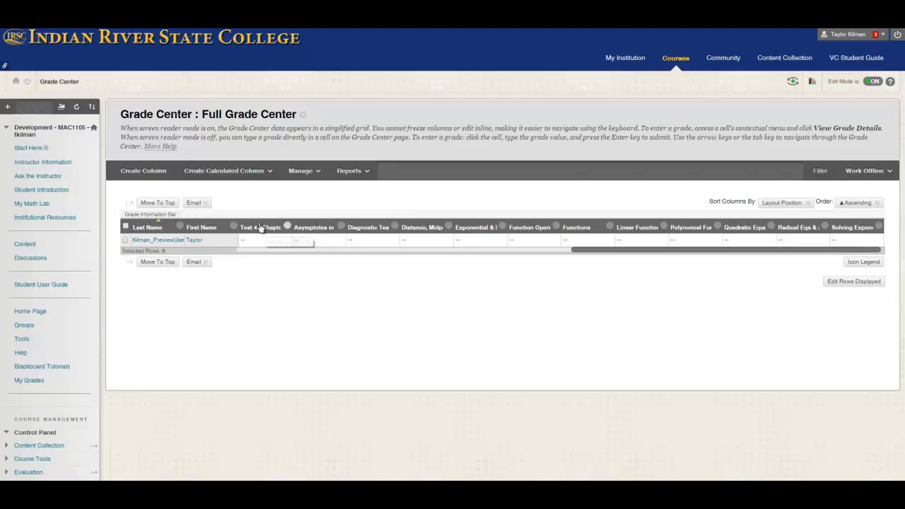
{"action": "left_click", "coordinate": [300, 172]}
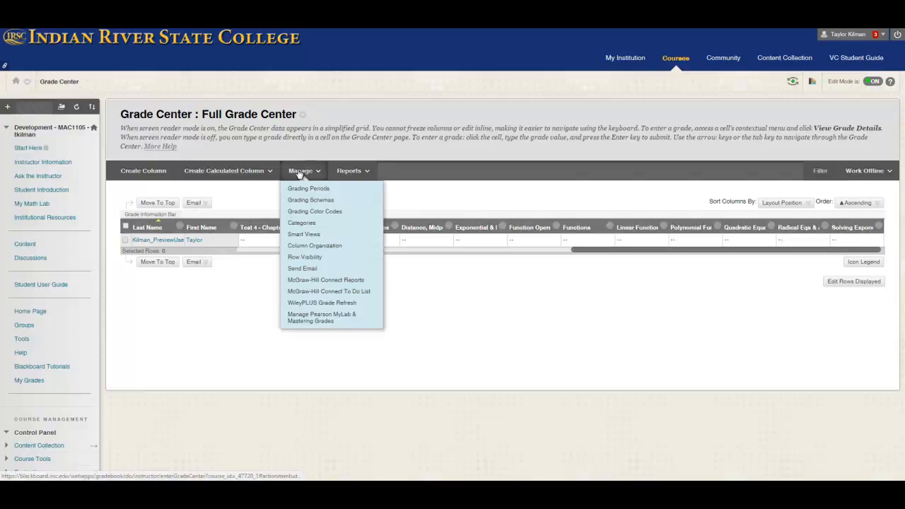
- Open Add Grade Columns for Pearson MyLab and list all assignments on one page
{"action": "left_click", "coordinate": [332, 324]}
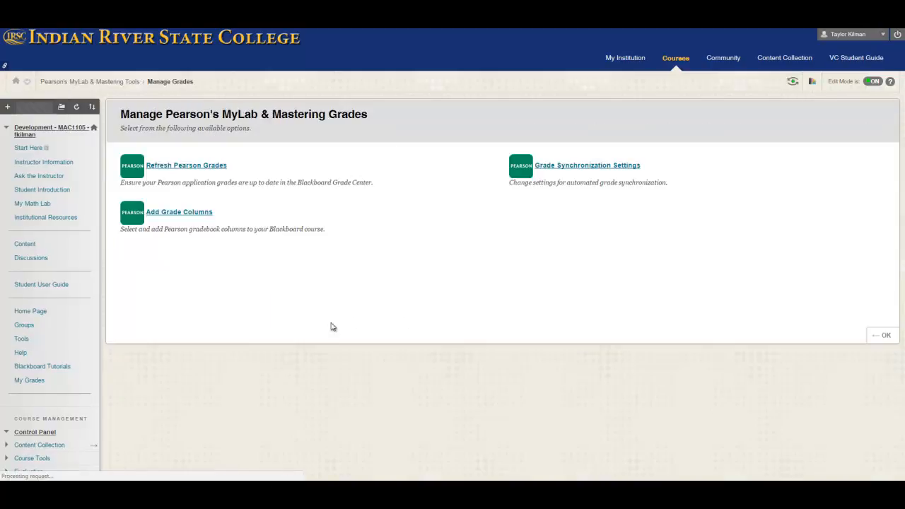
{"action": "left_click", "coordinate": [201, 215]}
{"action": "scroll", "coordinate": [479, 240], "scroll_direction": "down", "scroll_amount": 5}
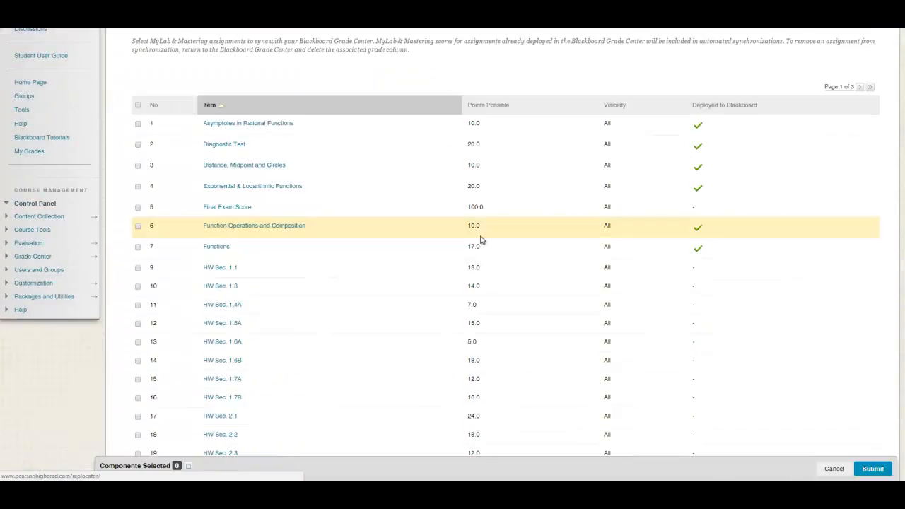
{"action": "scroll", "coordinate": [400, 276], "scroll_direction": "down", "scroll_amount": 3}
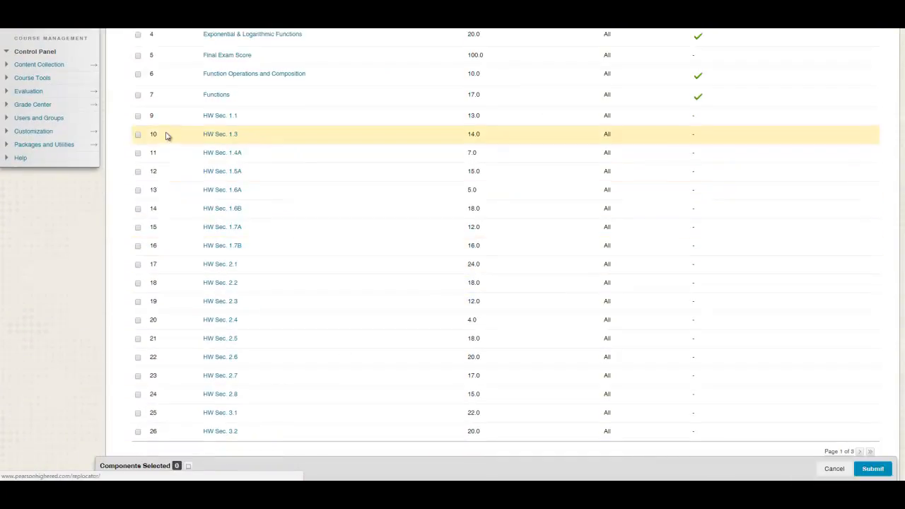
{"action": "scroll", "coordinate": [813, 375], "scroll_direction": "down", "scroll_amount": 1}
{"action": "left_click", "coordinate": [831, 428]}
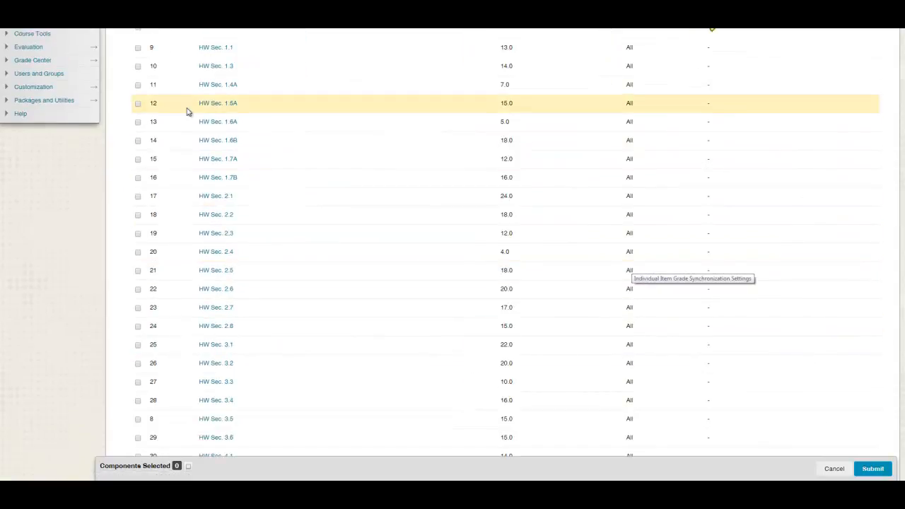
{"action": "scroll", "coordinate": [283, 122], "scroll_direction": "up", "scroll_amount": 2}
- Check homework items HW Sec. 1.1 through HW Sec. 3.1 for syncing
{"action": "left_click", "coordinate": [138, 144]}
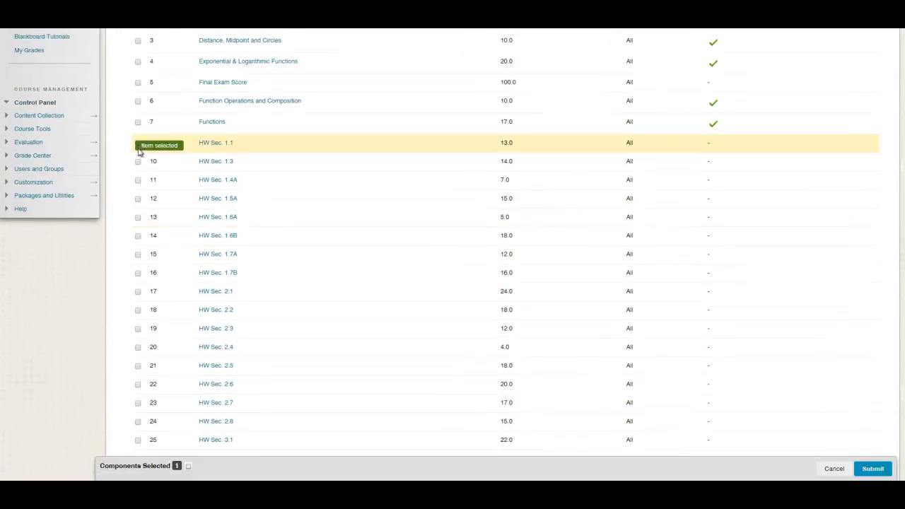
{"action": "left_click", "coordinate": [138, 162]}
{"action": "left_click", "coordinate": [138, 180]}
{"action": "left_click", "coordinate": [138, 199]}
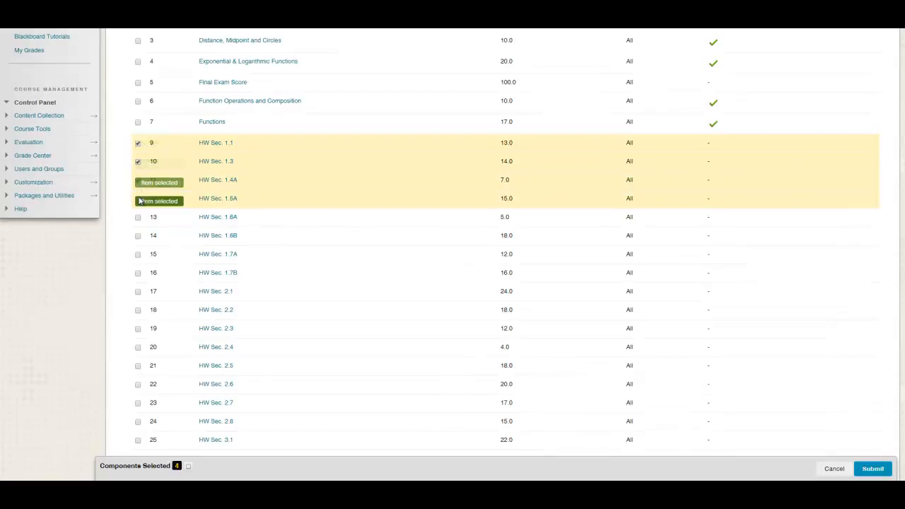
{"action": "left_click", "coordinate": [137, 217]}
{"action": "left_click", "coordinate": [137, 236]}
{"action": "left_click", "coordinate": [138, 254]}
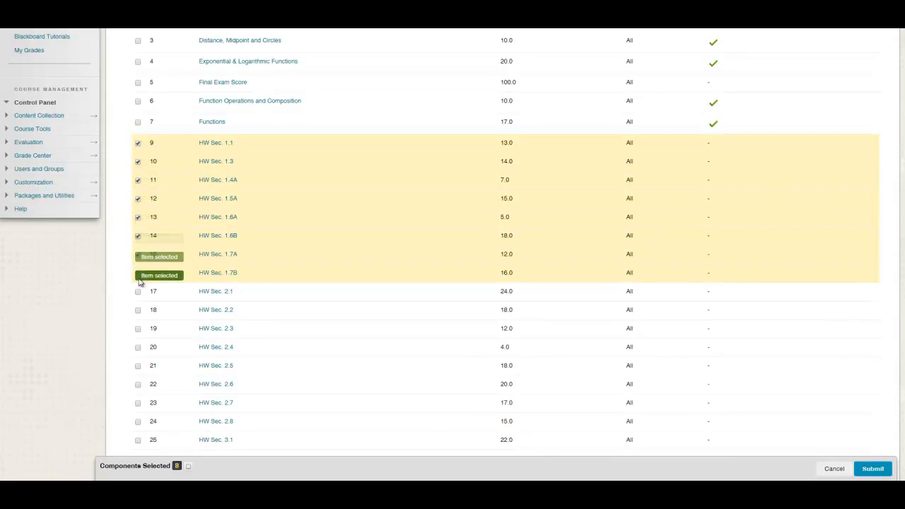
{"action": "left_click", "coordinate": [138, 272]}
{"action": "left_click", "coordinate": [138, 291]}
{"action": "left_click", "coordinate": [138, 309]}
{"action": "left_click", "coordinate": [138, 328]}
{"action": "left_click", "coordinate": [138, 347]}
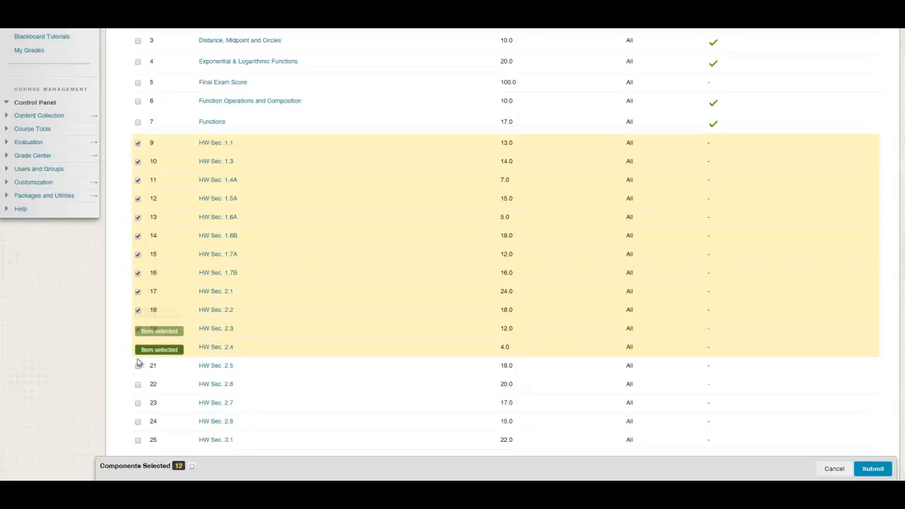
{"action": "left_click", "coordinate": [137, 365]}
{"action": "left_click", "coordinate": [138, 384]}
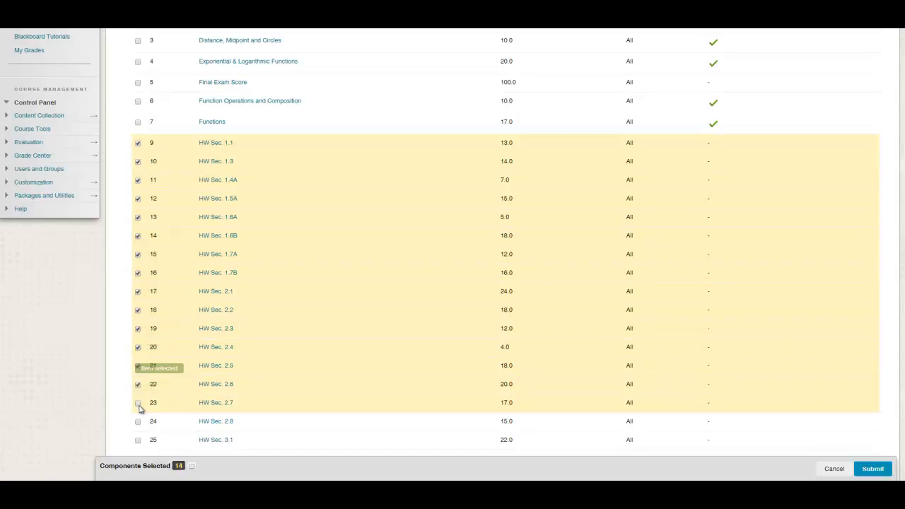
{"action": "left_click", "coordinate": [138, 403]}
{"action": "left_click", "coordinate": [138, 423]}
{"action": "left_click", "coordinate": [138, 440]}
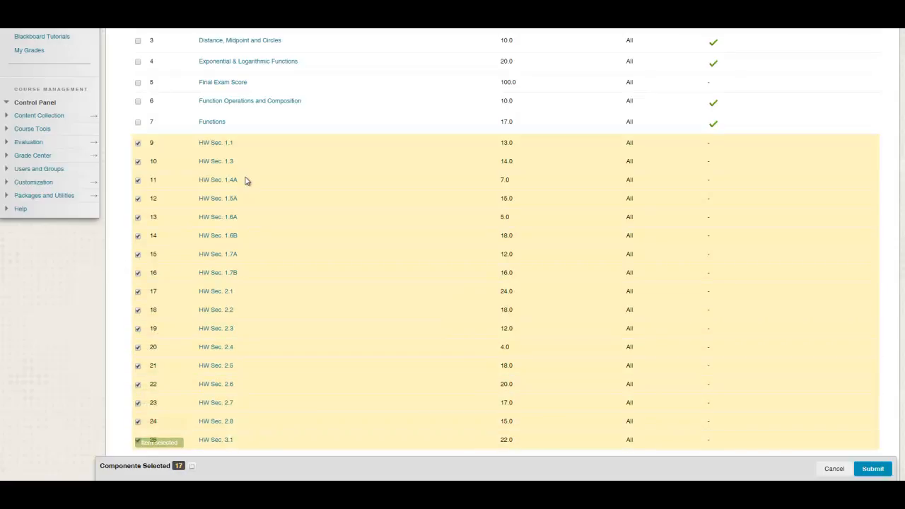
- Check HW Sec. 3.2 through HW Sec. 5.5, plus Sec. 1.4B and Sec. 1.5B
{"action": "scroll", "coordinate": [246, 181], "scroll_direction": "down", "scroll_amount": 1}
{"action": "scroll", "coordinate": [246, 182], "scroll_direction": "down", "scroll_amount": 3}
{"action": "left_click", "coordinate": [138, 221]}
{"action": "left_click", "coordinate": [138, 239]}
{"action": "left_click", "coordinate": [138, 258]}
{"action": "left_click", "coordinate": [138, 276]}
{"action": "left_click", "coordinate": [138, 294]}
{"action": "left_click", "coordinate": [138, 313]}
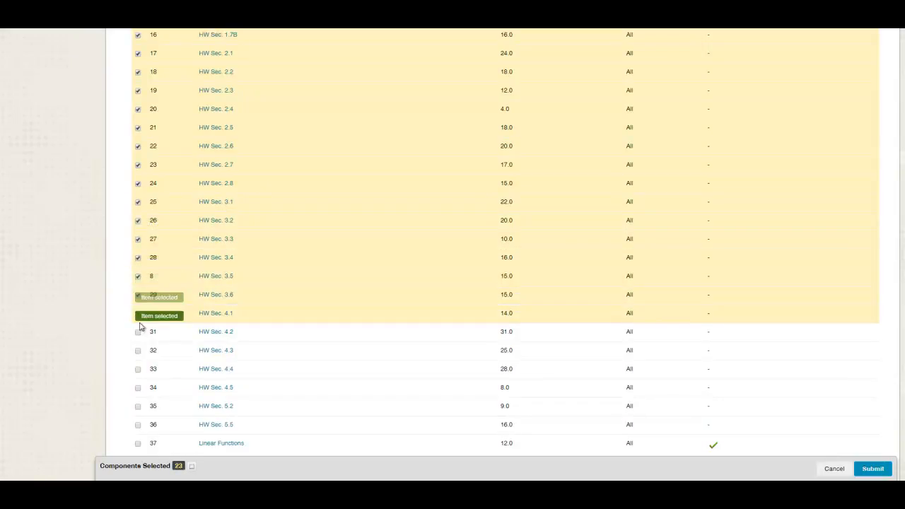
{"action": "left_click", "coordinate": [138, 331]}
{"action": "left_click", "coordinate": [138, 351]}
{"action": "left_click", "coordinate": [138, 369]}
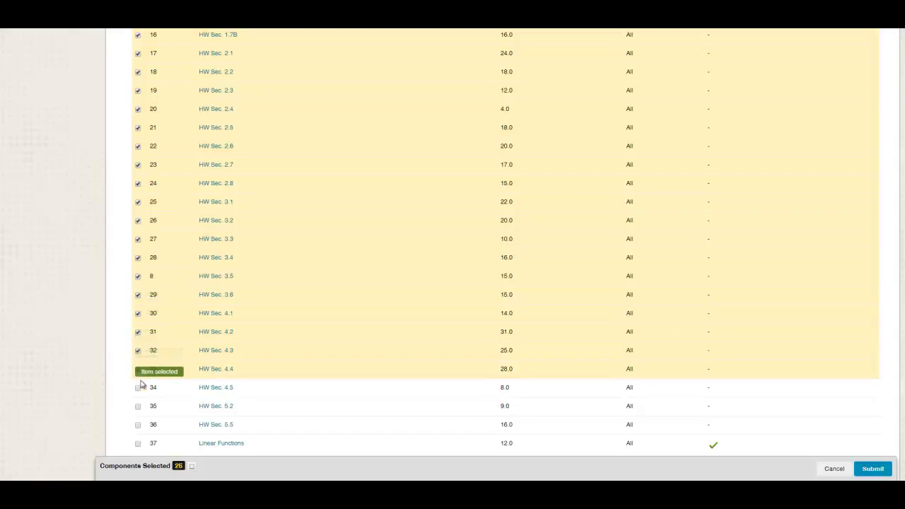
{"action": "left_click", "coordinate": [138, 388]}
{"action": "left_click", "coordinate": [138, 406]}
{"action": "left_click", "coordinate": [138, 425]}
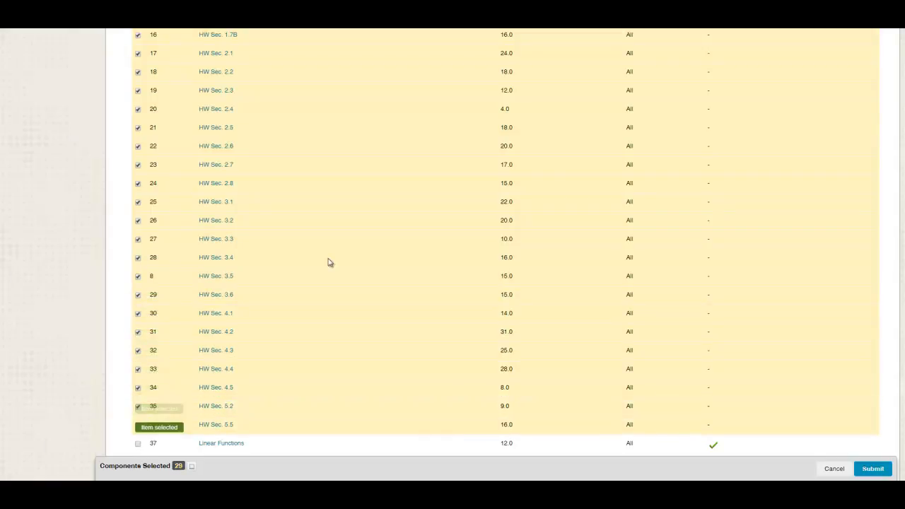
{"action": "scroll", "coordinate": [274, 321], "scroll_direction": "down", "scroll_amount": 5}
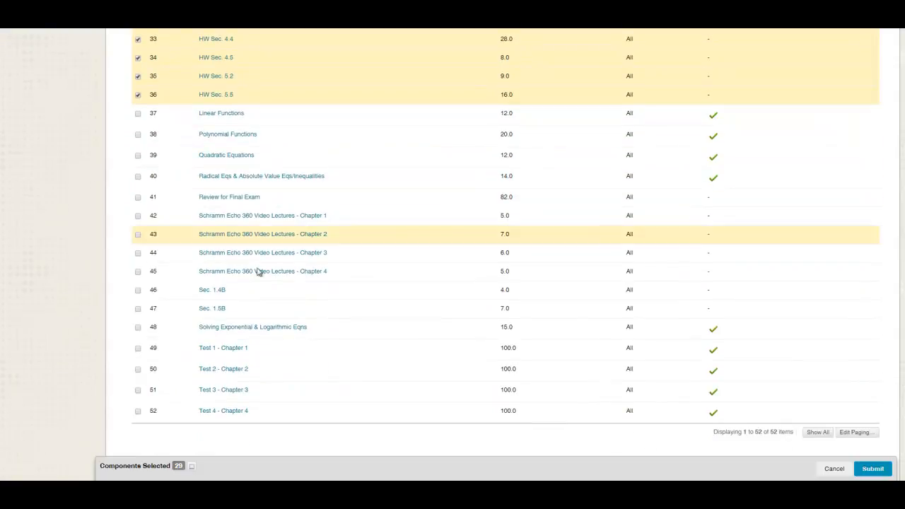
{"action": "left_click", "coordinate": [138, 290]}
{"action": "left_click", "coordinate": [138, 308]}
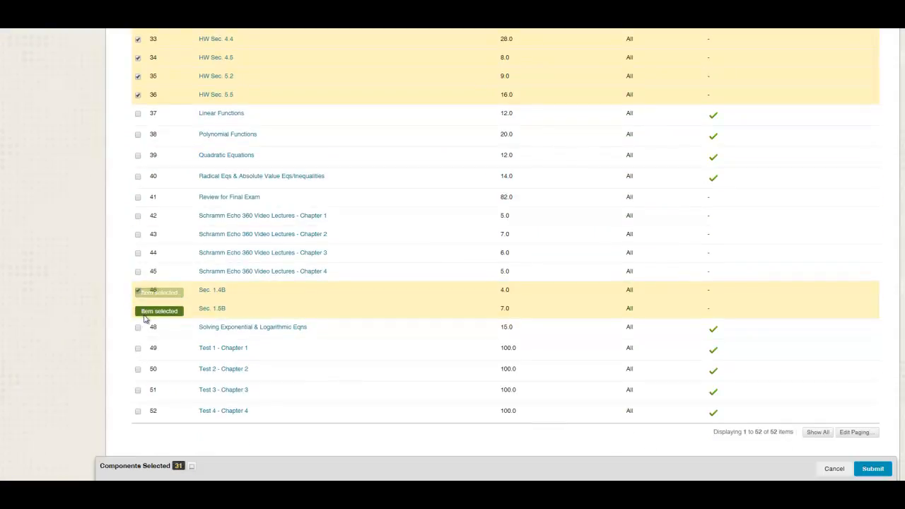
- Submit the 31 selected homework assignments
{"action": "scroll", "coordinate": [307, 216], "scroll_direction": "up", "scroll_amount": 6}
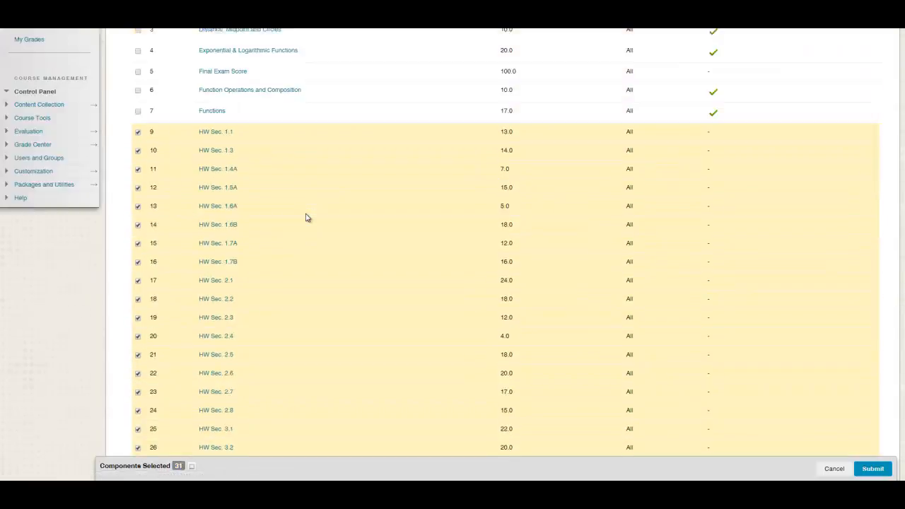
{"action": "scroll", "coordinate": [307, 216], "scroll_direction": "up", "scroll_amount": 10}
{"action": "scroll", "coordinate": [370, 176], "scroll_direction": "down", "scroll_amount": 5}
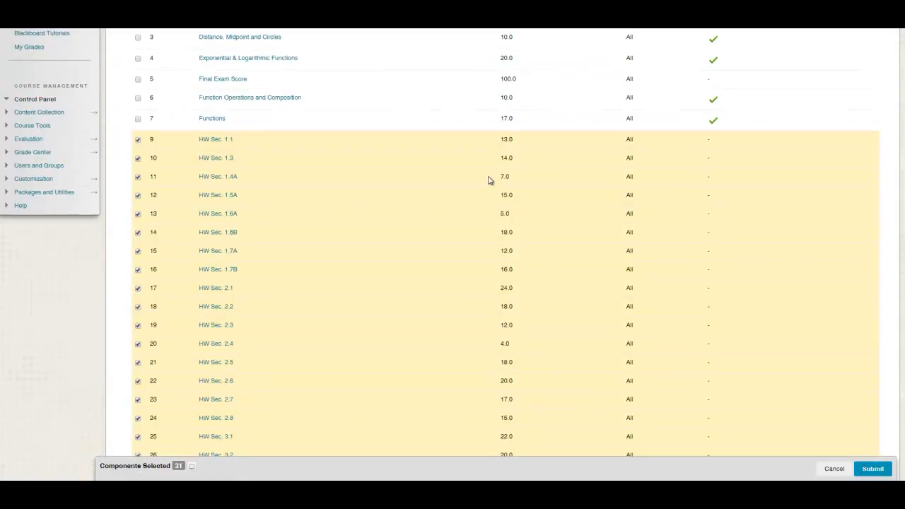
{"action": "scroll", "coordinate": [414, 152], "scroll_direction": "down", "scroll_amount": 8}
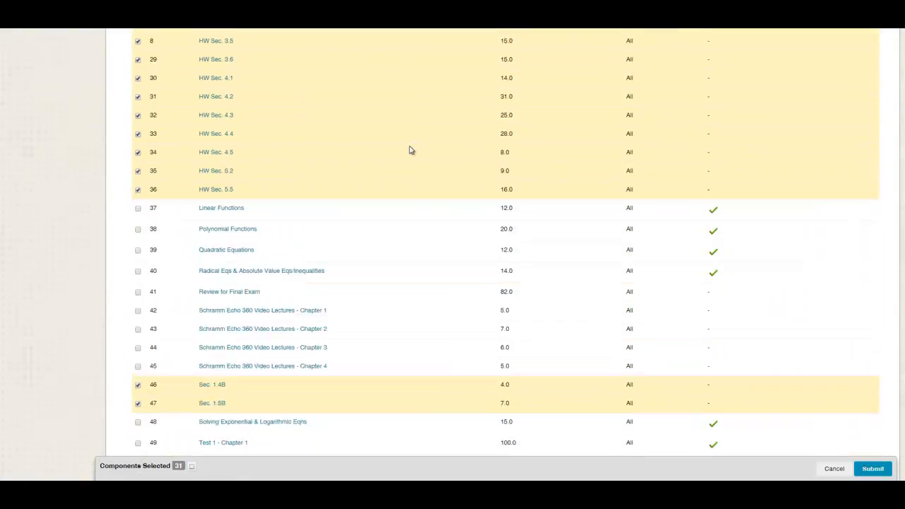
{"action": "left_click", "coordinate": [873, 469]}
- File the new homework columns under the Homework category and confirm
{"action": "scroll", "coordinate": [387, 204], "scroll_direction": "down", "scroll_amount": 2}
{"action": "scroll", "coordinate": [182, 93], "scroll_direction": "down", "scroll_amount": 2}
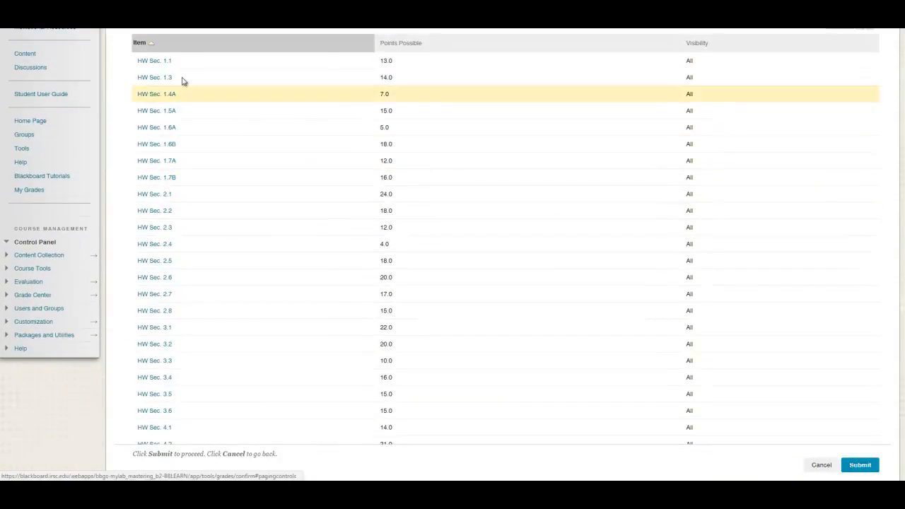
{"action": "scroll", "coordinate": [198, 126], "scroll_direction": "down", "scroll_amount": 3}
{"action": "scroll", "coordinate": [186, 228], "scroll_direction": "up", "scroll_amount": 5}
{"action": "scroll", "coordinate": [184, 231], "scroll_direction": "down", "scroll_amount": 3}
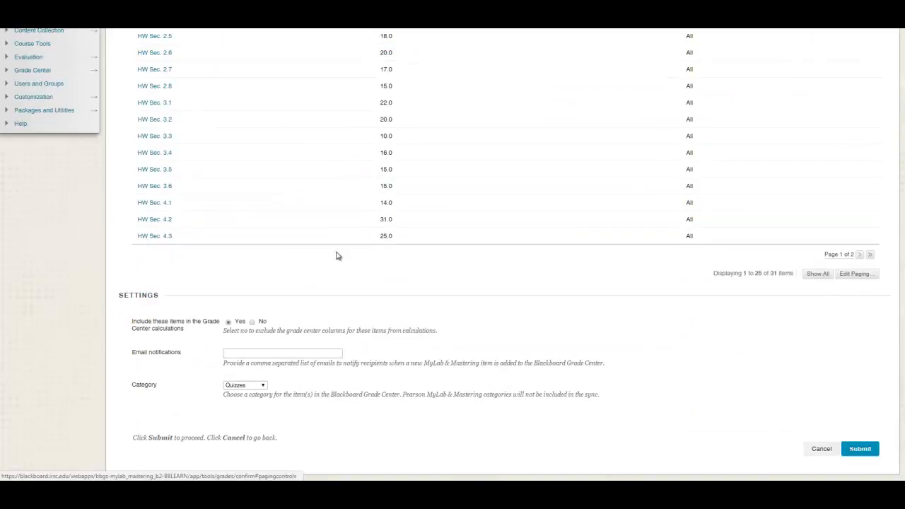
{"action": "left_click", "coordinate": [251, 386]}
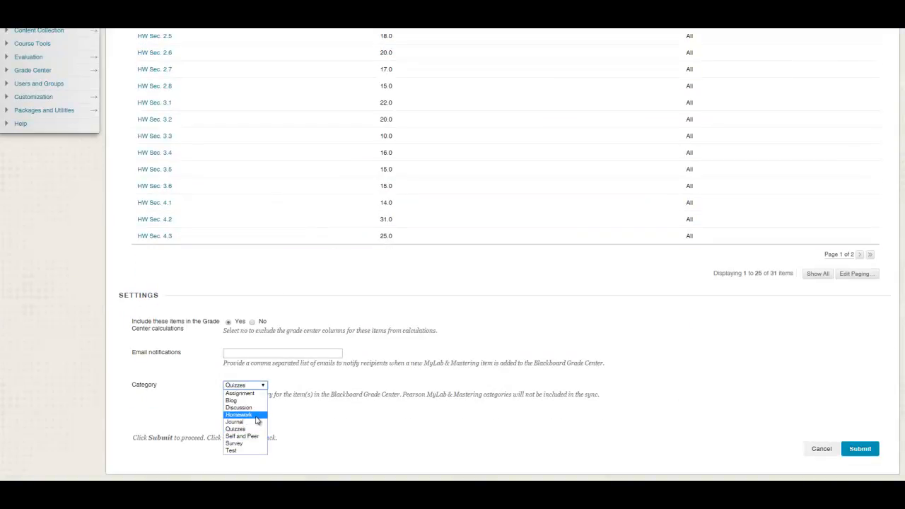
{"action": "left_click", "coordinate": [256, 415]}
{"action": "left_click", "coordinate": [867, 453]}
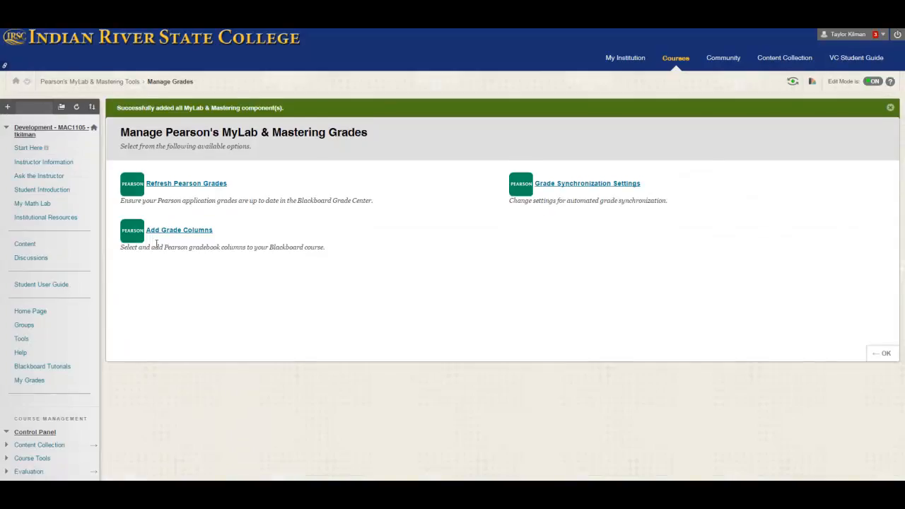
- Return to the Full Grade Center and scroll through the new HW Sec. homework columns
{"action": "scroll", "coordinate": [195, 232], "scroll_direction": "down", "scroll_amount": 2}
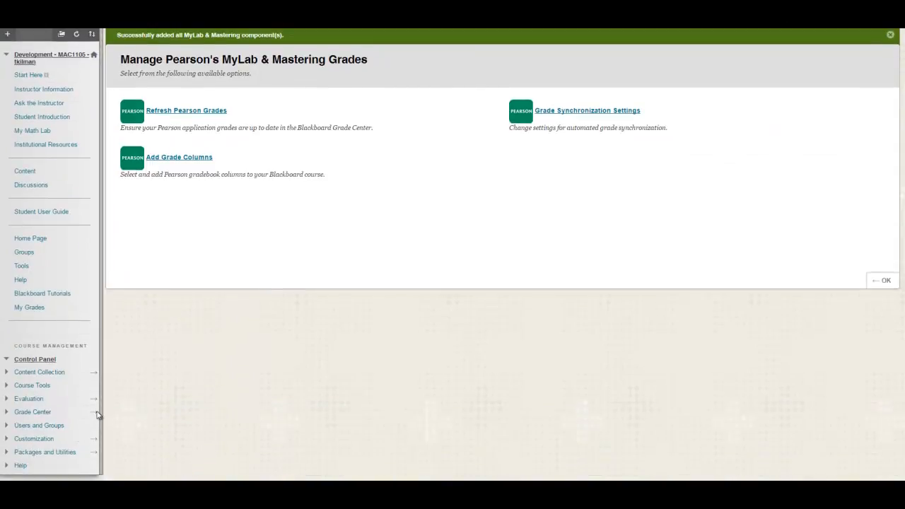
{"action": "left_click", "coordinate": [95, 412]}
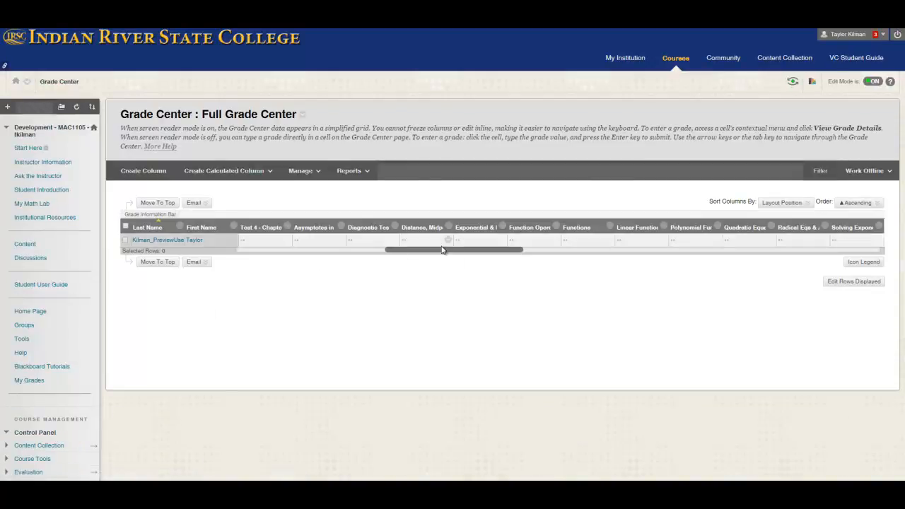
{"action": "left_click_drag", "start_coordinate": [445, 250], "coordinate": [600, 254]}
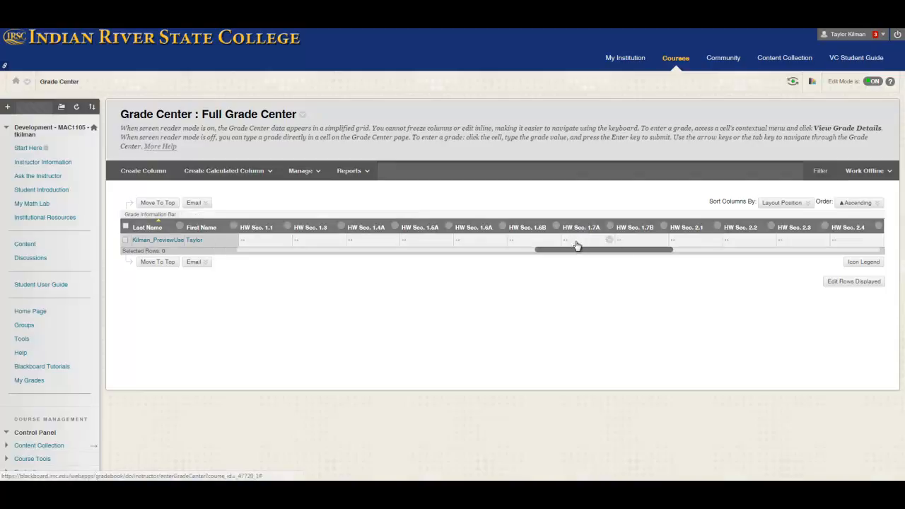
{"action": "left_click_drag", "start_coordinate": [575, 251], "coordinate": [222, 269]}
{"action": "left_click", "coordinate": [210, 263]}
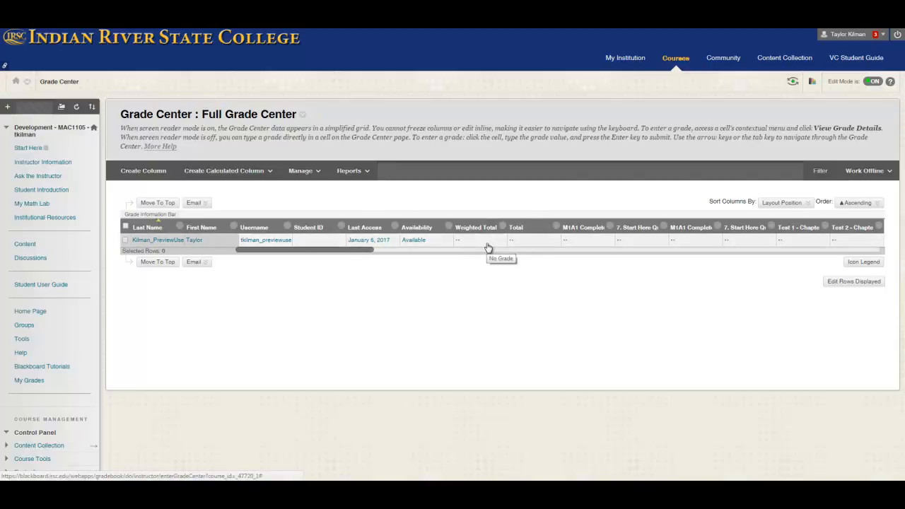
- Delete the Total and Weighted Total columns, confirming each deletion
{"action": "left_click", "coordinate": [556, 227]}
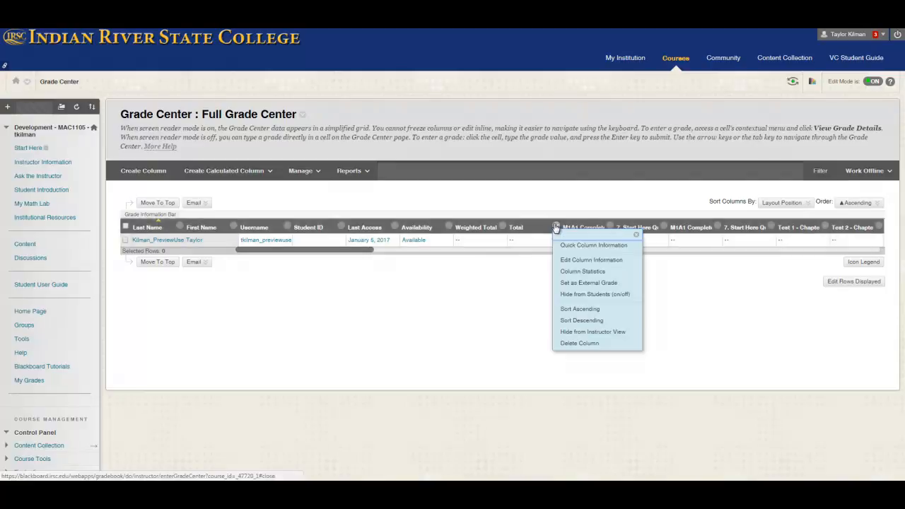
{"action": "left_click", "coordinate": [607, 343]}
{"action": "left_click", "coordinate": [495, 71]}
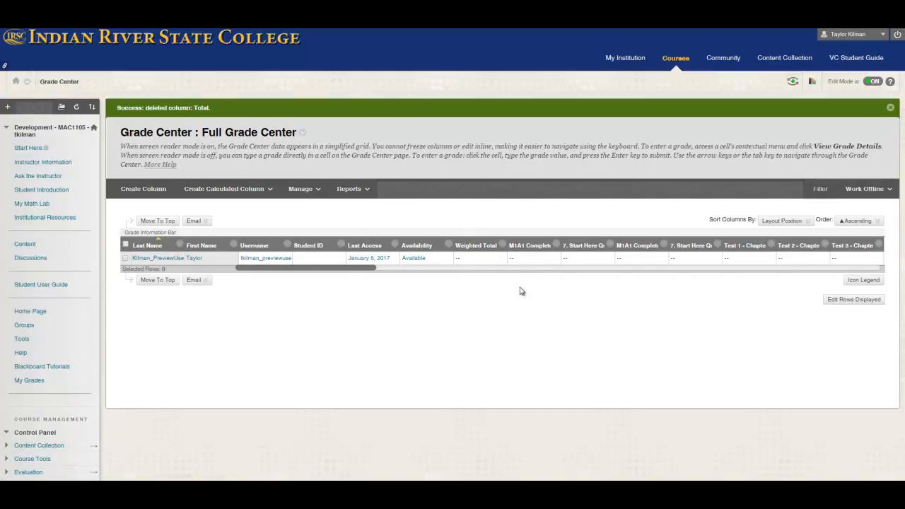
{"action": "left_click", "coordinate": [503, 246]}
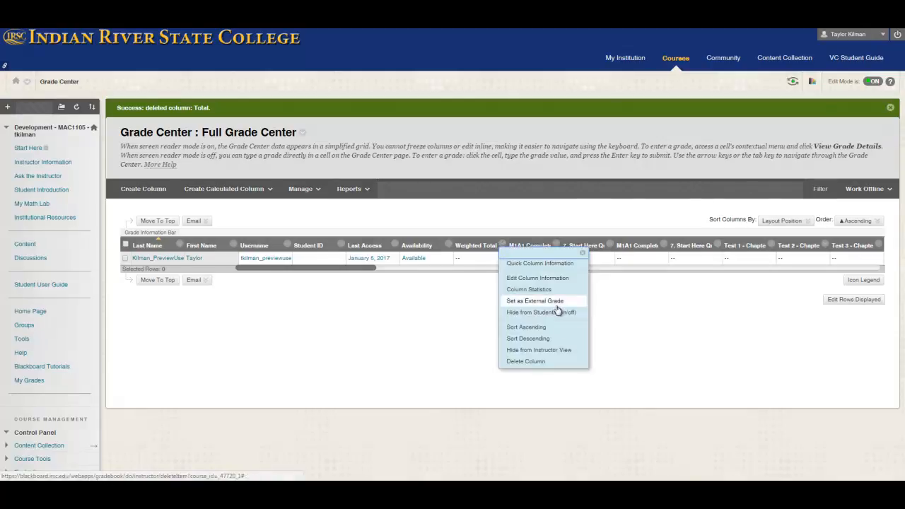
{"action": "left_click", "coordinate": [549, 361]}
{"action": "left_click", "coordinate": [505, 75]}
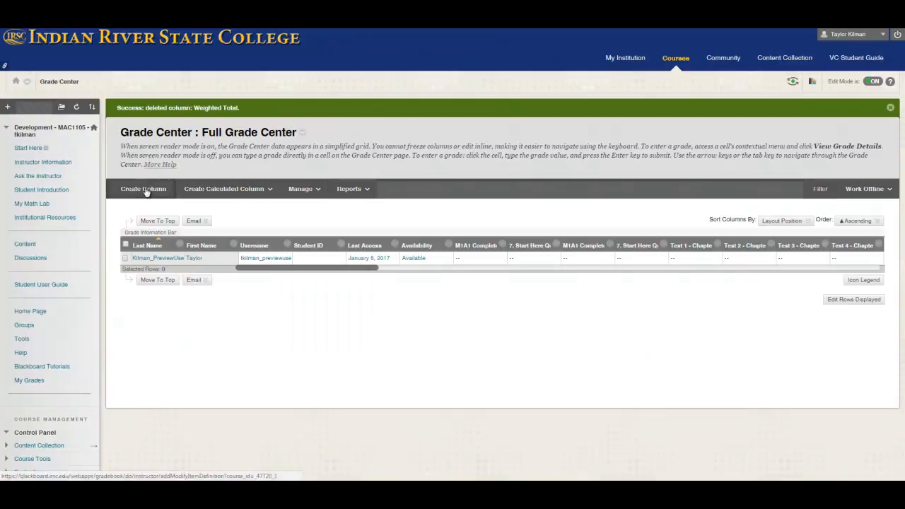
- Start a weighted calculated column and replace the autofilled name with 'Course Grade'
{"action": "left_click", "coordinate": [192, 189]}
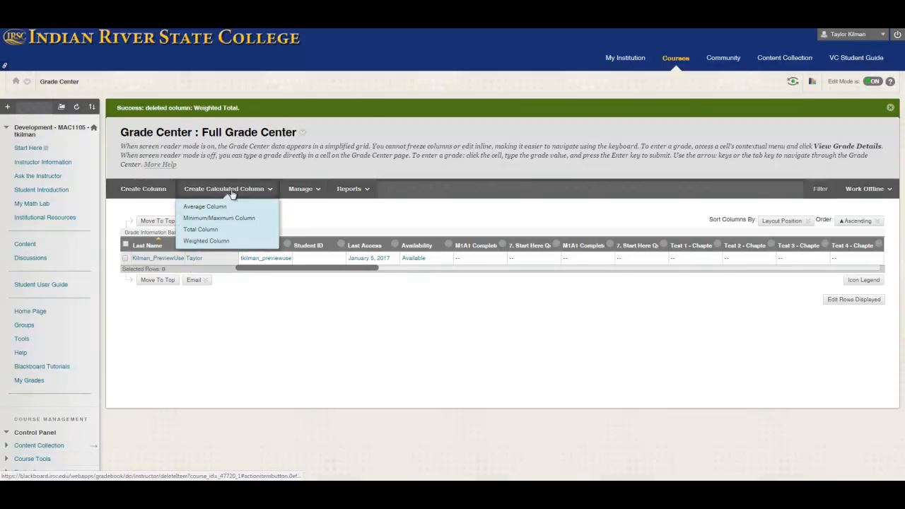
{"action": "left_click", "coordinate": [206, 241]}
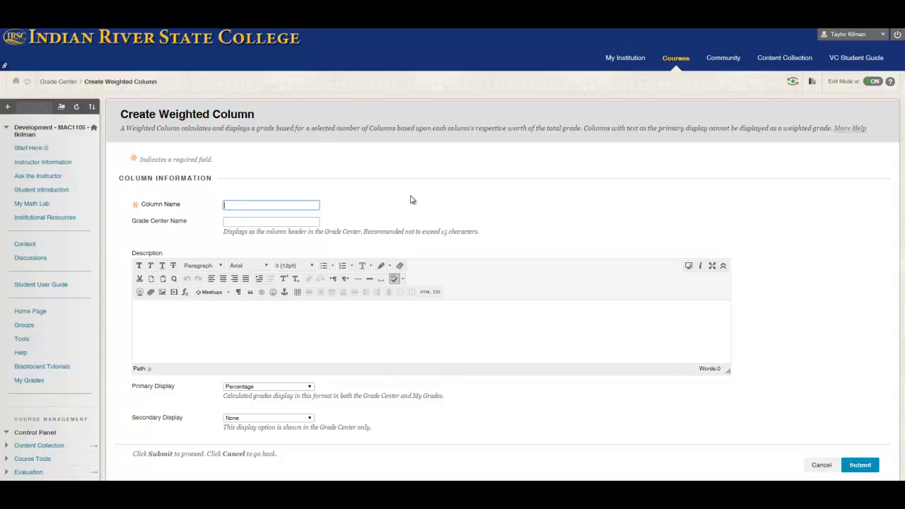
{"action": "type", "text": "Final Gr"}
{"action": "key", "text": "ctrl+a"}
{"action": "key", "text": "BackSpace"}
{"action": "left_click", "coordinate": [418, 188]}
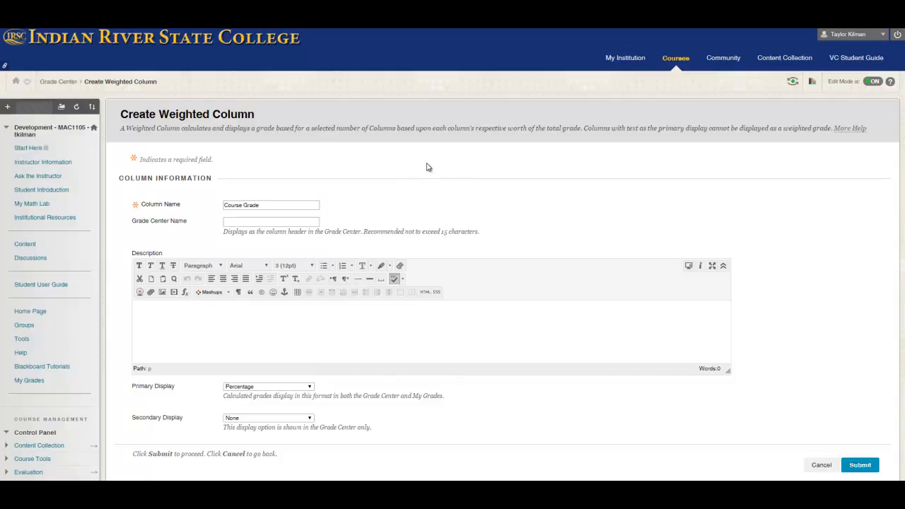
{"action": "scroll", "coordinate": [408, 170], "scroll_direction": "down", "scroll_amount": 1}
{"action": "scroll", "coordinate": [408, 170], "scroll_direction": "down", "scroll_amount": 1}
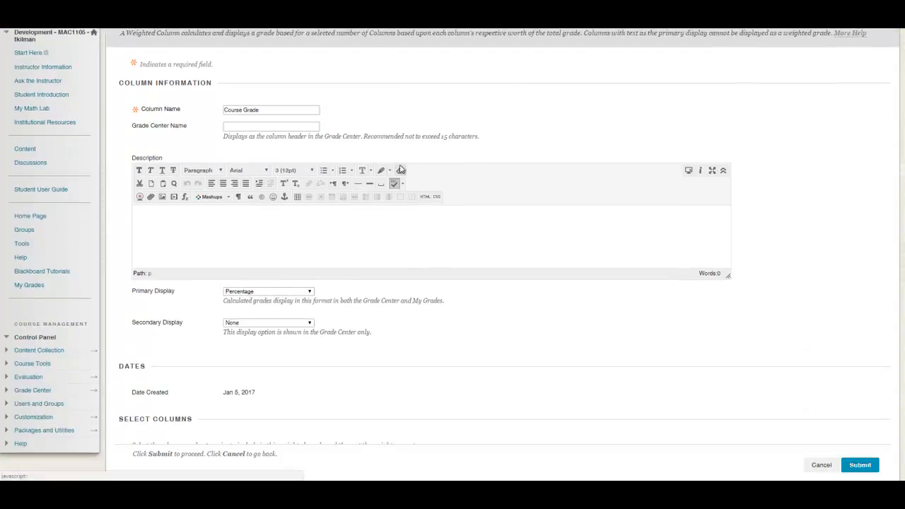
{"action": "scroll", "coordinate": [396, 319], "scroll_direction": "down", "scroll_amount": 3}
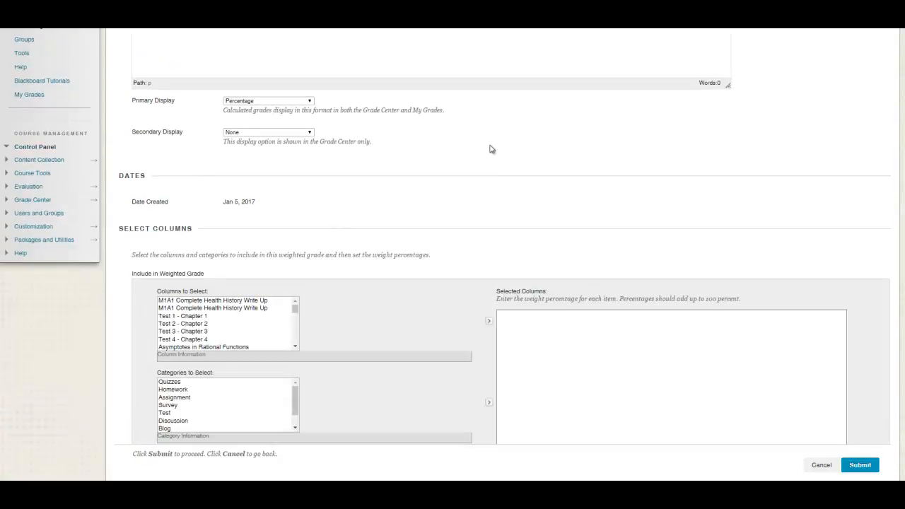
{"action": "scroll", "coordinate": [495, 162], "scroll_direction": "up", "scroll_amount": 3}
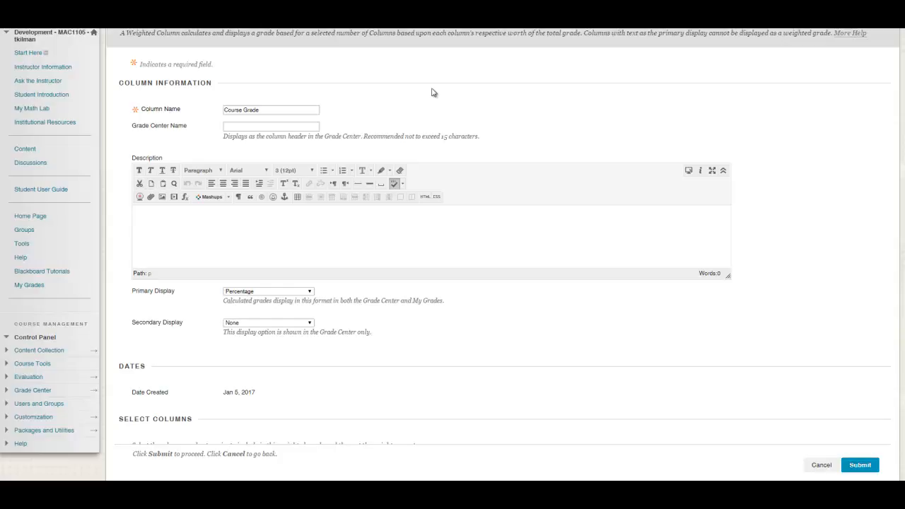
{"action": "scroll", "coordinate": [459, 82], "scroll_direction": "down", "scroll_amount": 3}
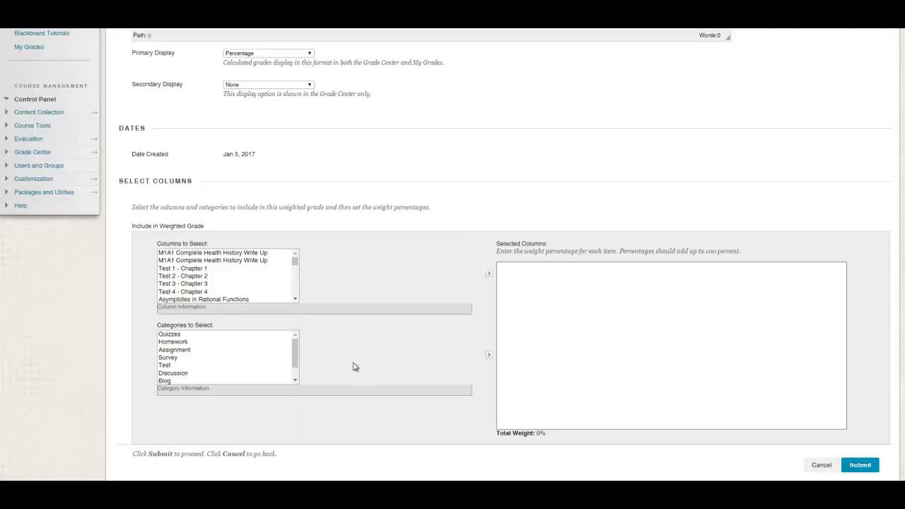
- Add the Quizzes, Homework and Test categories to Course Grade and save despite the weights warning
{"action": "left_click", "coordinate": [201, 334]}
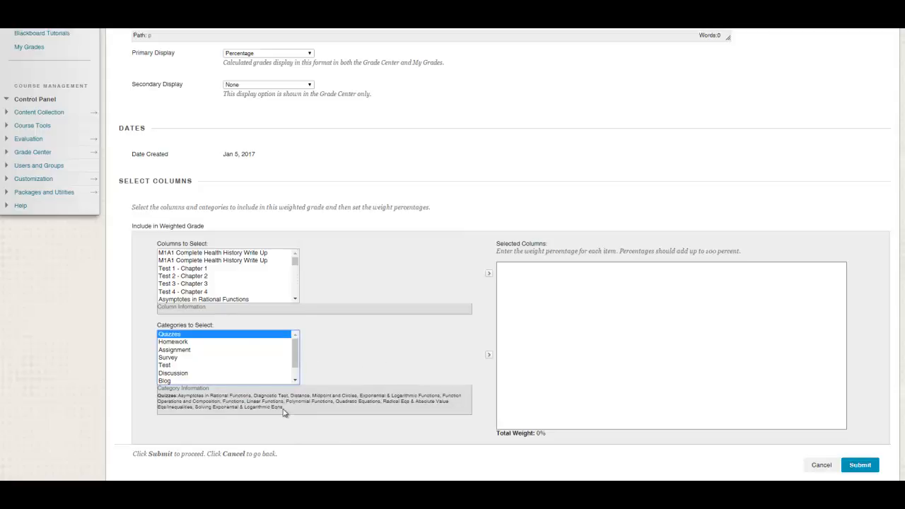
{"action": "left_click", "coordinate": [491, 357]}
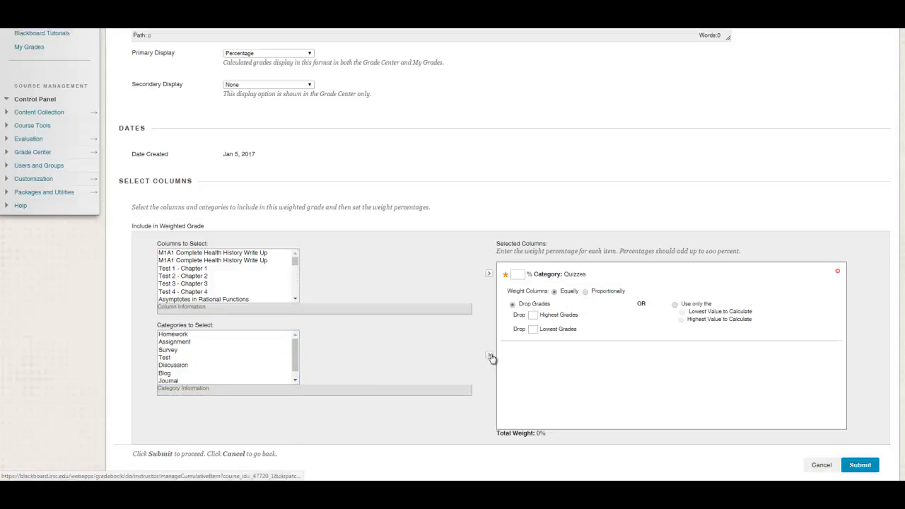
{"action": "left_click", "coordinate": [226, 335]}
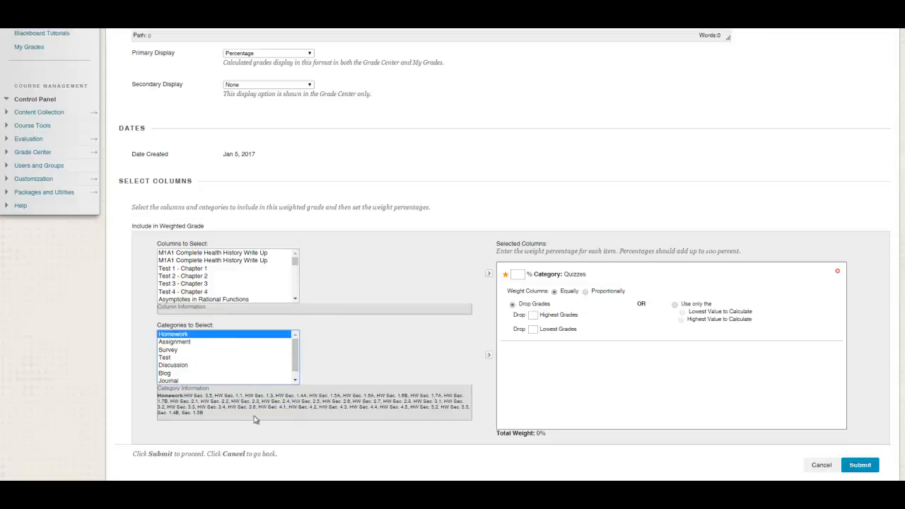
{"action": "left_click", "coordinate": [490, 358]}
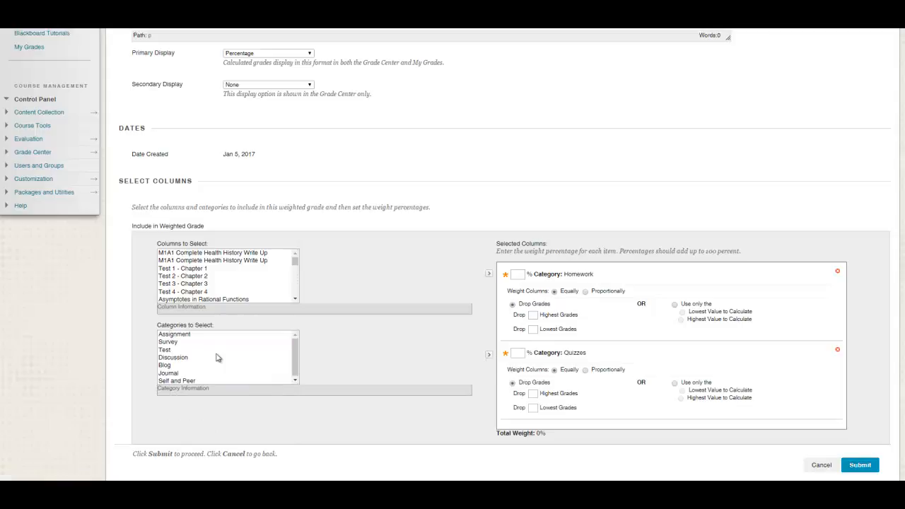
{"action": "left_click", "coordinate": [212, 351]}
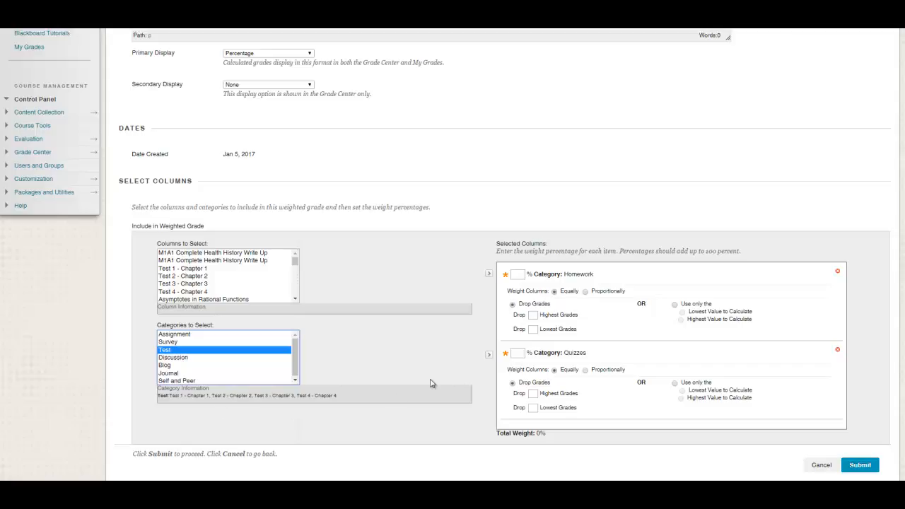
{"action": "left_click", "coordinate": [490, 356]}
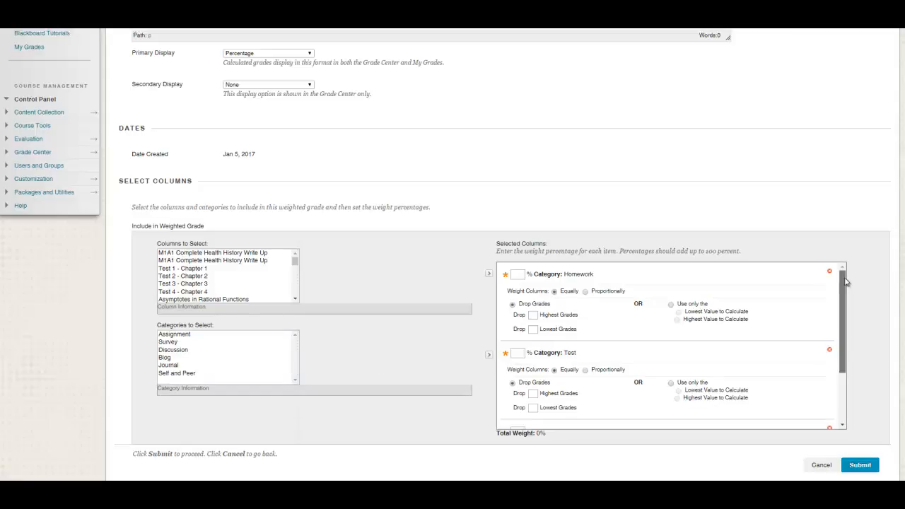
{"action": "mouse_move", "coordinate": [847, 283]}
{"action": "left_mouse_down"}
{"action": "mouse_move", "coordinate": [853, 363]}
{"action": "mouse_move", "coordinate": [846, 274]}
{"action": "left_mouse_up"}
{"action": "left_click", "coordinate": [872, 466]}
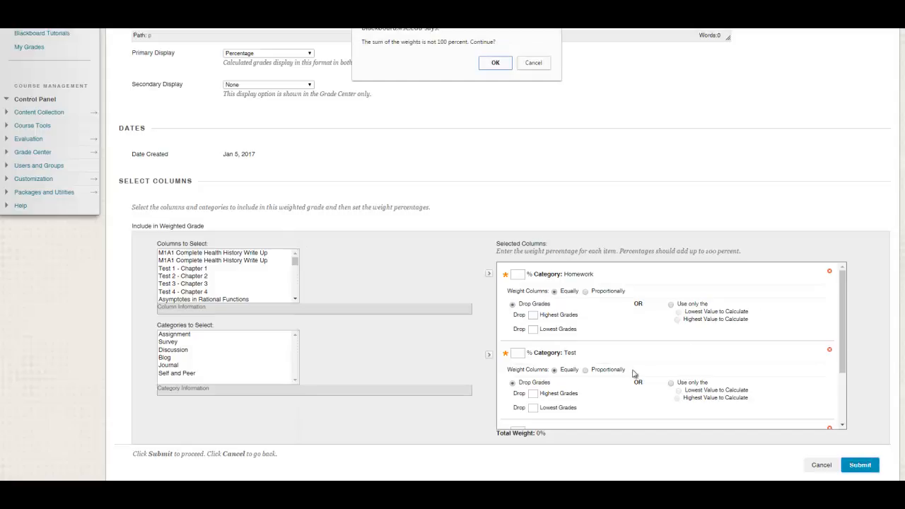
{"action": "left_click", "coordinate": [501, 63]}
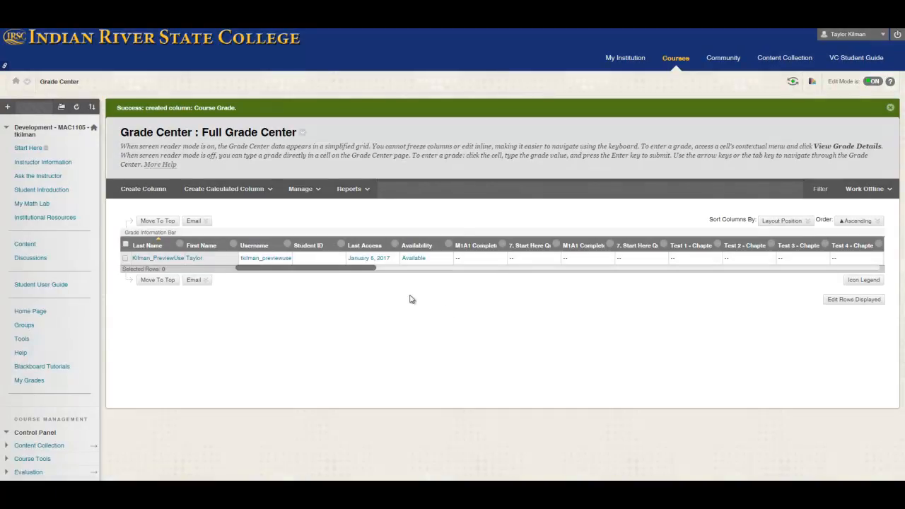
- Create a 'Participation' grade column with 100 points possible
{"action": "left_click", "coordinate": [134, 189]}
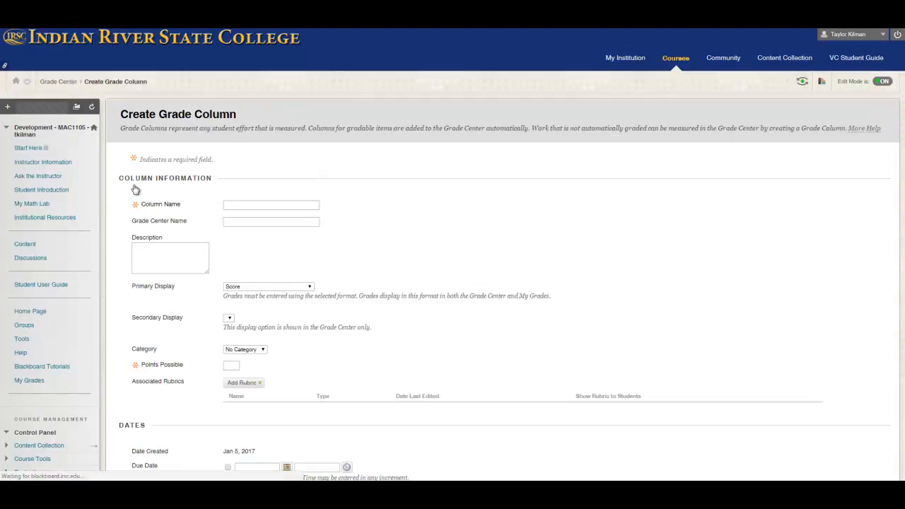
{"action": "type", "text": "Particpation"}
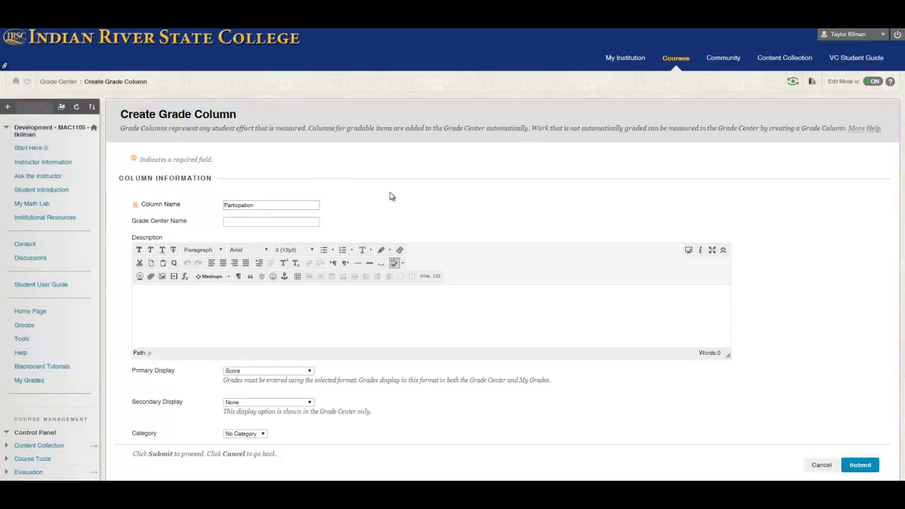
{"action": "scroll", "coordinate": [389, 197], "scroll_direction": "down", "scroll_amount": 3}
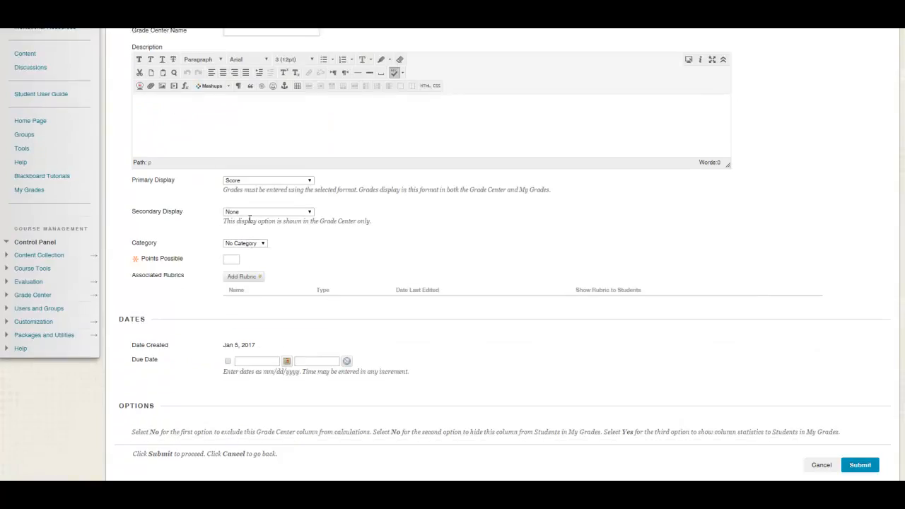
{"action": "left_click", "coordinate": [231, 261]}
{"action": "type", "text": "100"}
{"action": "left_click", "coordinate": [282, 252]}
{"action": "scroll", "coordinate": [600, 249], "scroll_direction": "down", "scroll_amount": 2}
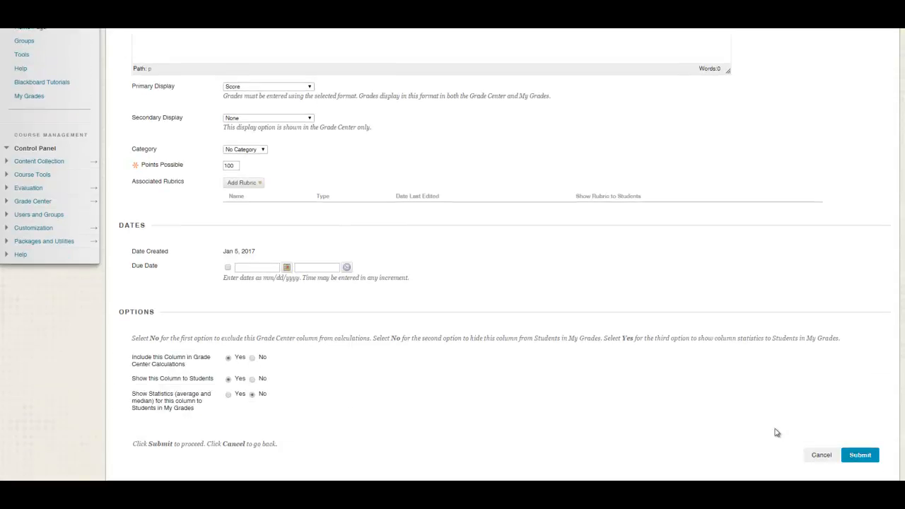
{"action": "left_click", "coordinate": [860, 456]}
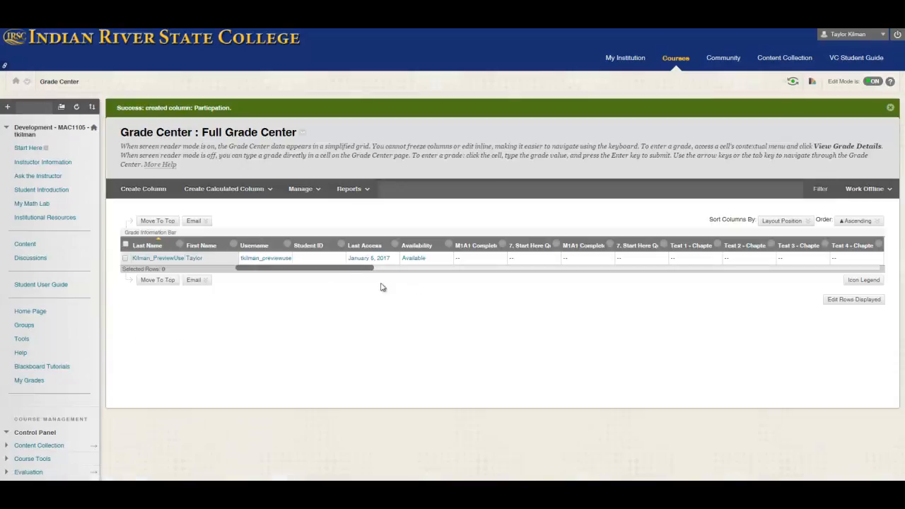
- Use the Course Grade column's menu to set it as the external grade
{"action": "left_click_drag", "start_coordinate": [342, 270], "coordinate": [857, 266]}
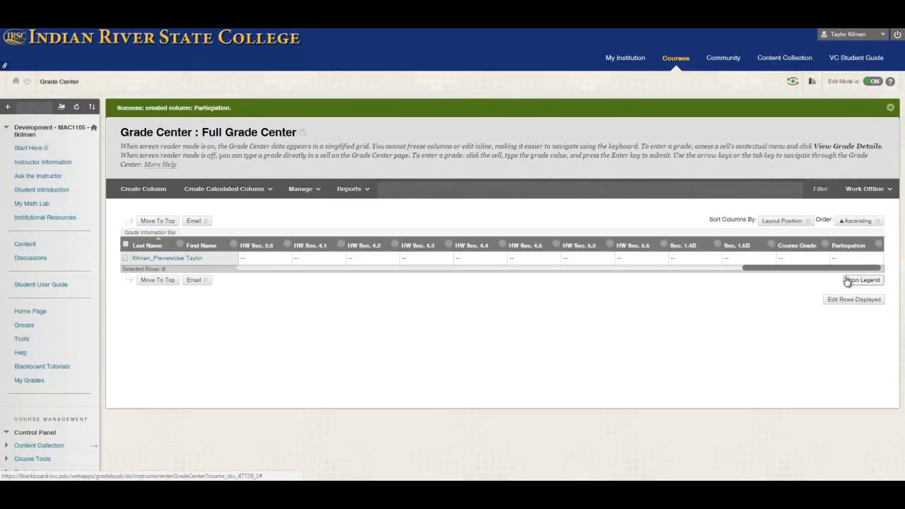
{"action": "left_click_drag", "start_coordinate": [820, 268], "coordinate": [263, 293]}
{"action": "left_click", "coordinate": [227, 190]}
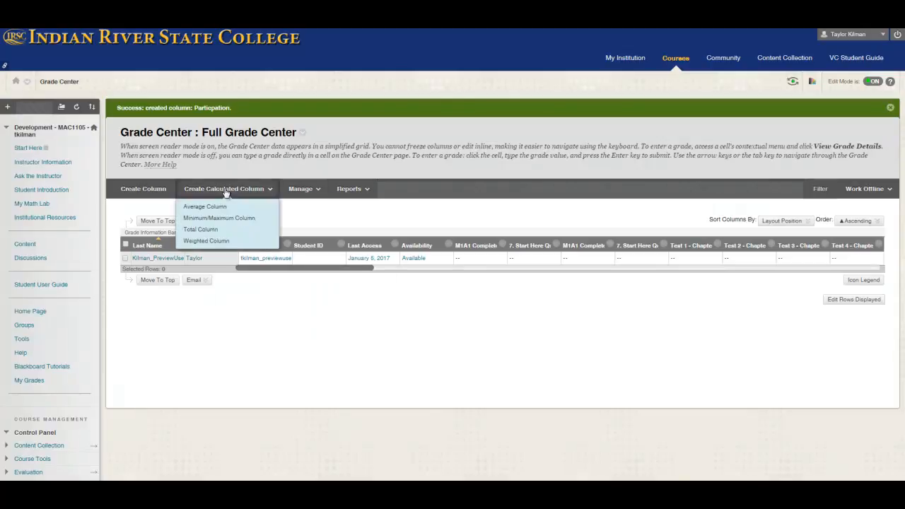
{"action": "left_click_drag", "start_coordinate": [350, 270], "coordinate": [847, 262]}
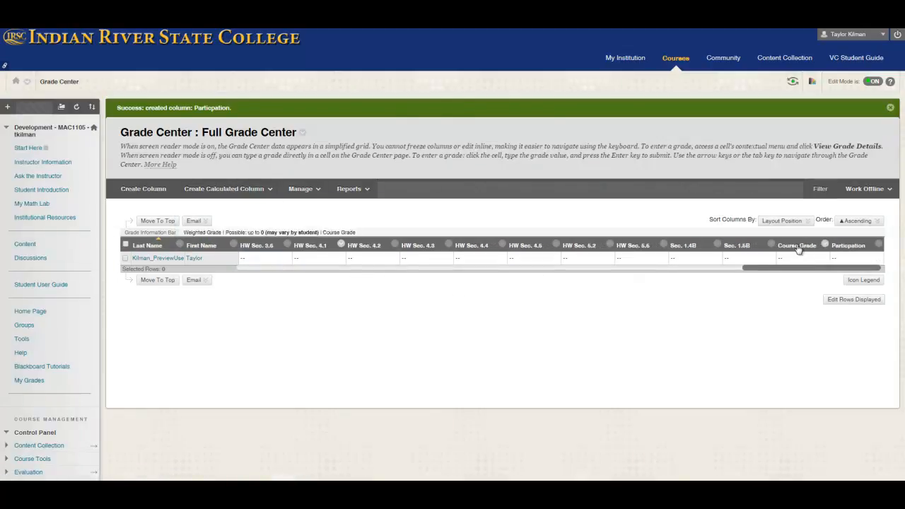
{"action": "left_click", "coordinate": [826, 245]}
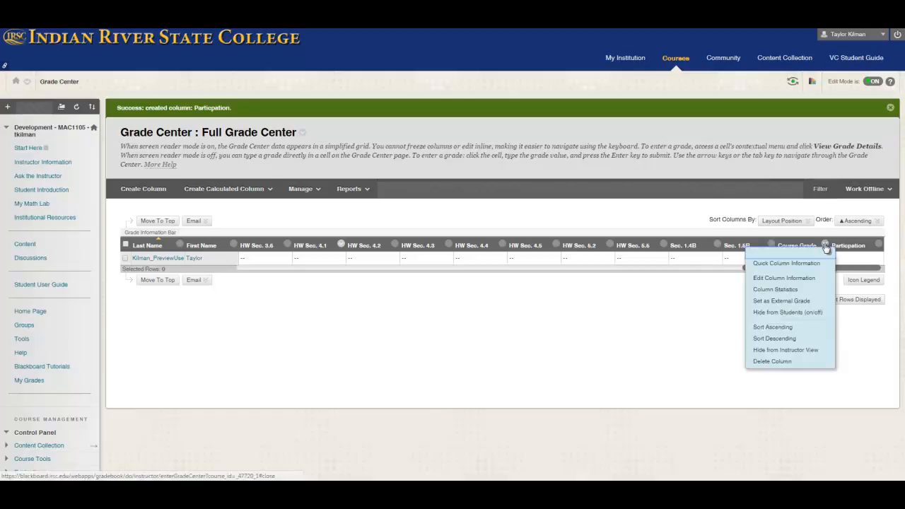
{"action": "left_click", "coordinate": [805, 302]}
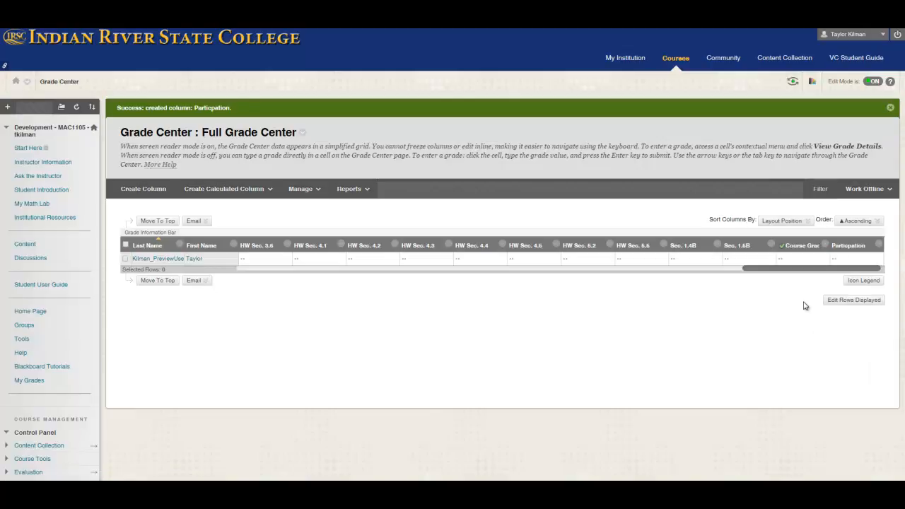
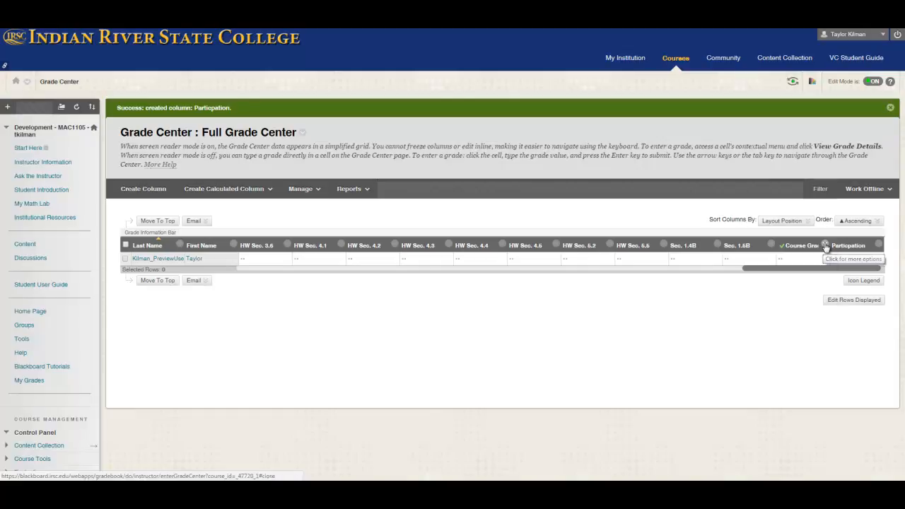
- Edit the Course Grade column's information and move Participation into its selected columns
{"action": "left_click", "coordinate": [826, 246]}
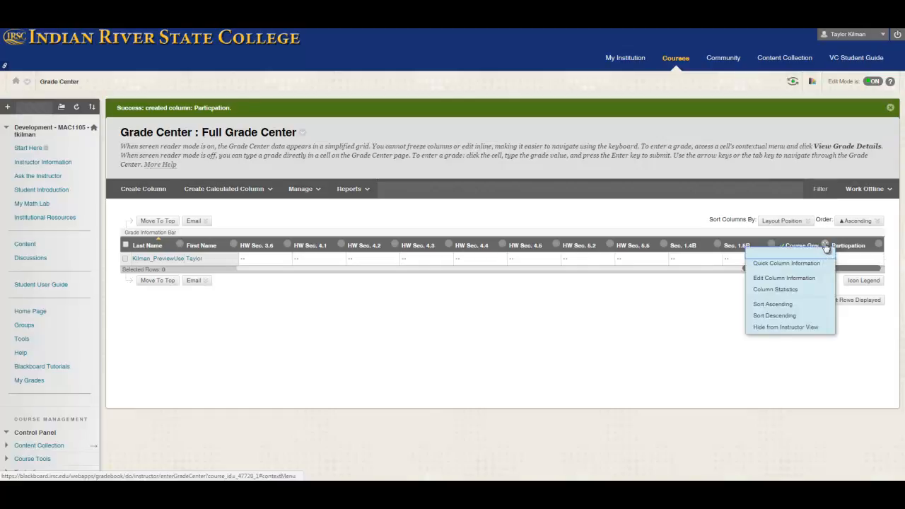
{"action": "left_click", "coordinate": [812, 279]}
{"action": "scroll", "coordinate": [628, 314], "scroll_direction": "down", "scroll_amount": 5}
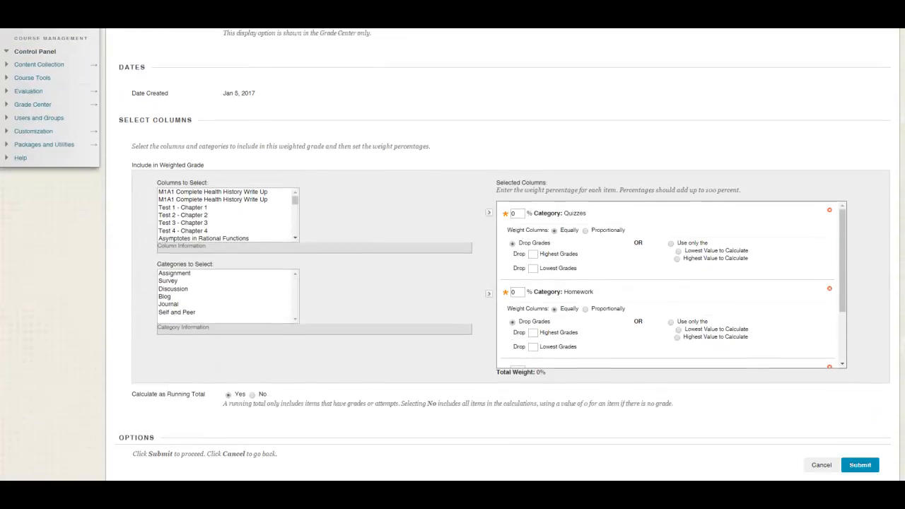
{"action": "left_click_drag", "start_coordinate": [844, 169], "coordinate": [829, 157]}
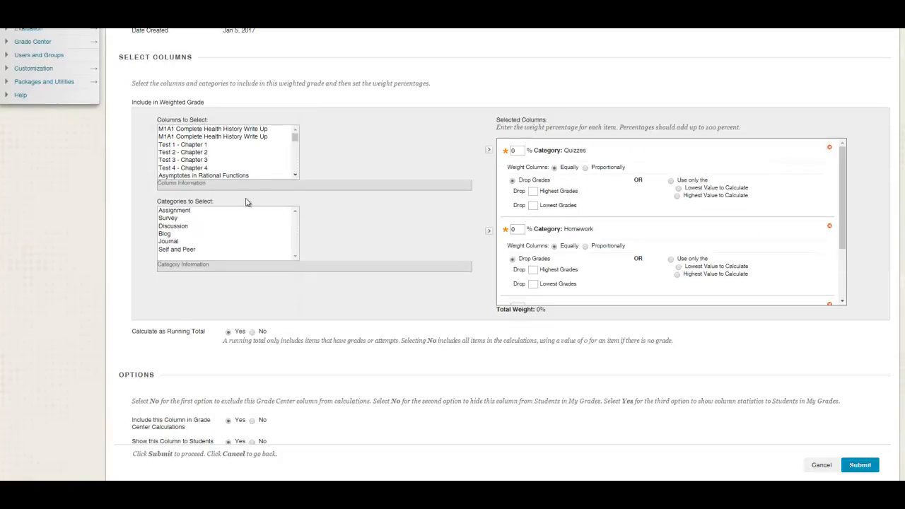
{"action": "left_click", "coordinate": [296, 139]}
{"action": "left_click_drag", "start_coordinate": [296, 139], "coordinate": [295, 176]}
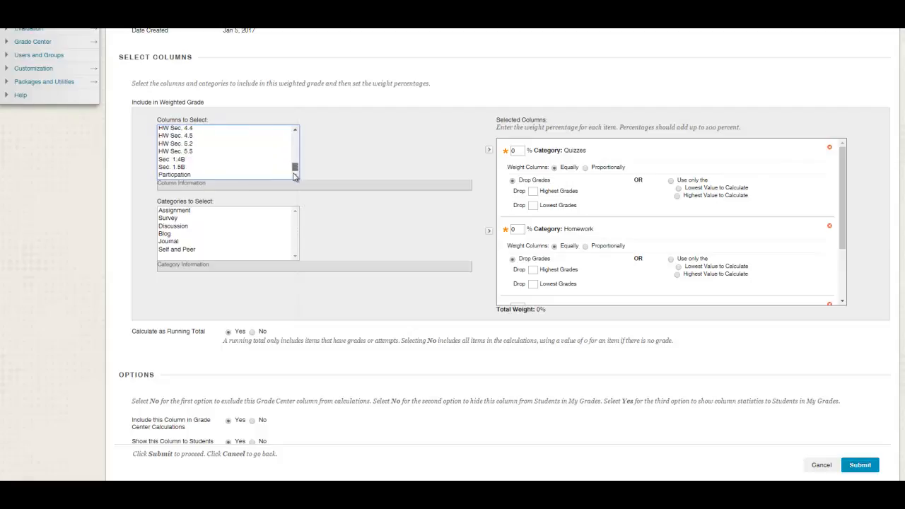
{"action": "left_click", "coordinate": [206, 175]}
{"action": "left_click", "coordinate": [489, 151]}
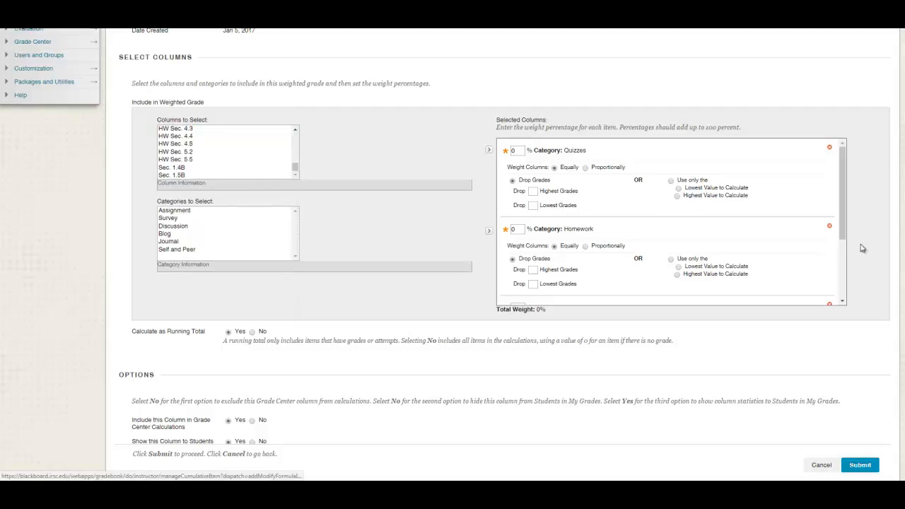
{"action": "left_click_drag", "start_coordinate": [844, 212], "coordinate": [848, 266]}
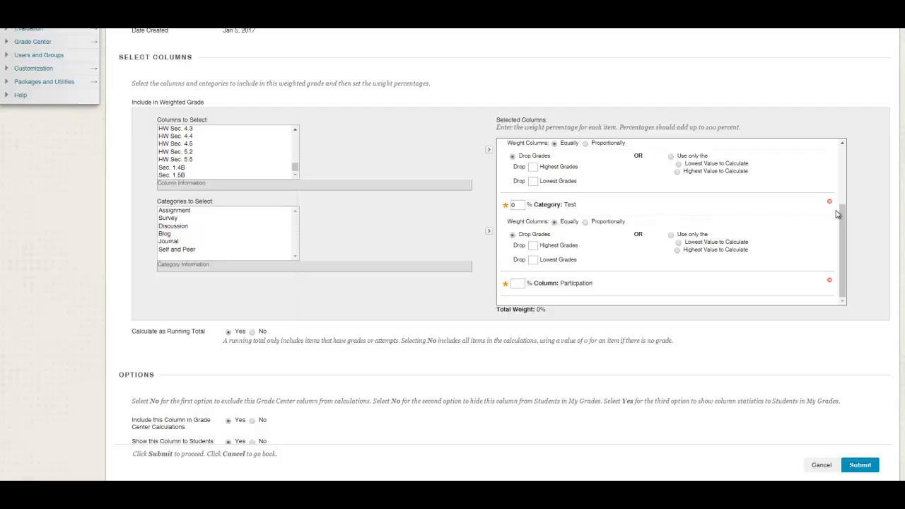
{"action": "left_click_drag", "start_coordinate": [841, 213], "coordinate": [841, 150]}
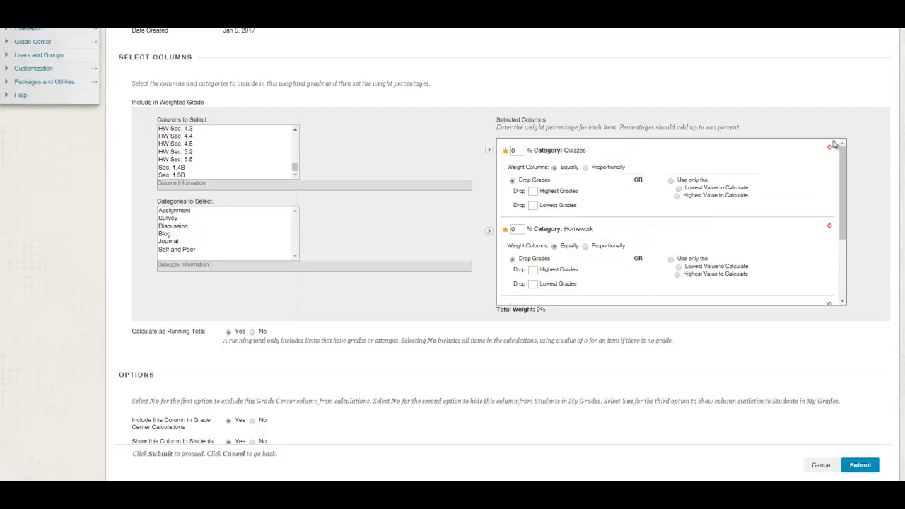
- Set the Quizzes and Homework category weights to 10% each
{"action": "double_click", "coordinate": [519, 152]}
{"action": "type", "text": "10"}
{"action": "double_click", "coordinate": [519, 230]}
{"action": "type", "text": "10"}
- Drop the lowest 2 Homework grades and the lowest 1 Quiz grade
{"action": "scroll", "coordinate": [652, 234], "scroll_direction": "down", "scroll_amount": 1}
{"action": "left_click", "coordinate": [536, 237]}
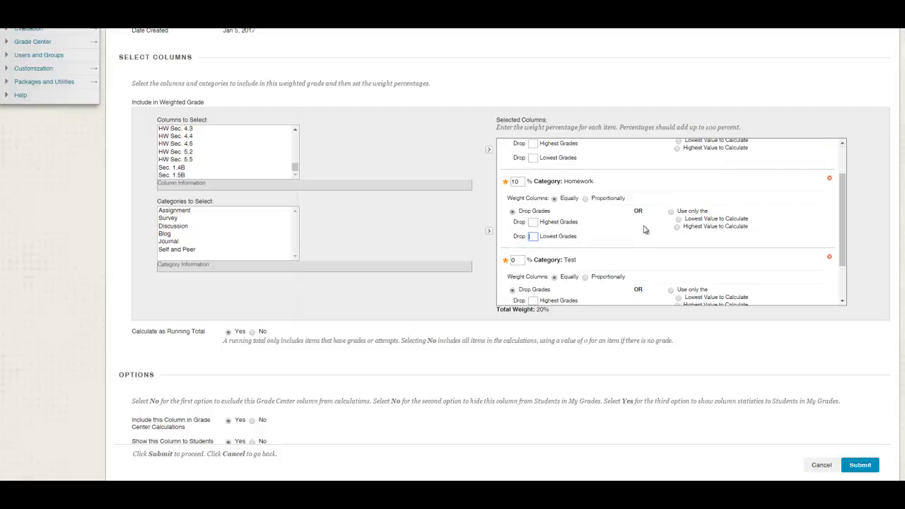
{"action": "left_click", "coordinate": [621, 245]}
{"action": "scroll", "coordinate": [576, 234], "scroll_direction": "up", "scroll_amount": 1}
{"action": "left_click", "coordinate": [533, 205]}
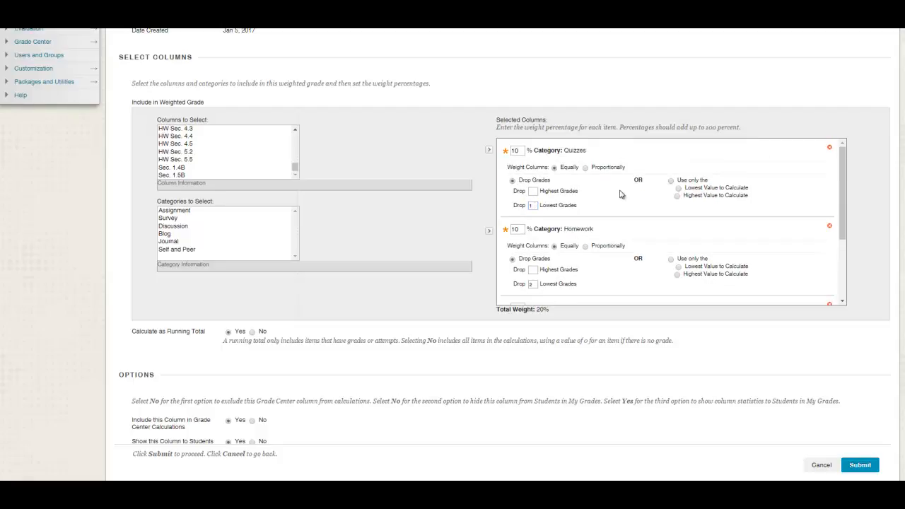
- Weight Participation at 5% and Test at 75%, then submit the Course Grade settings
{"action": "scroll", "coordinate": [621, 194], "scroll_direction": "down", "scroll_amount": 1}
{"action": "scroll", "coordinate": [621, 193], "scroll_direction": "down", "scroll_amount": 3}
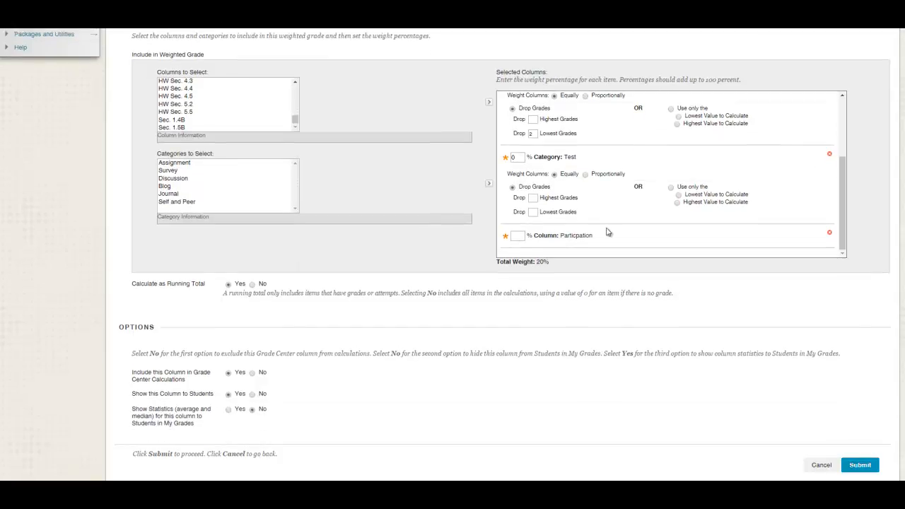
{"action": "scroll", "coordinate": [599, 177], "scroll_direction": "up", "scroll_amount": 1}
{"action": "scroll", "coordinate": [599, 177], "scroll_direction": "down", "scroll_amount": 1}
{"action": "left_click", "coordinate": [522, 236]}
{"action": "left_click", "coordinate": [656, 266]}
{"action": "left_click_drag", "start_coordinate": [844, 220], "coordinate": [847, 246]}
{"action": "left_click", "coordinate": [521, 157]}
{"action": "left_click", "coordinate": [533, 198]}
{"action": "left_click_drag", "start_coordinate": [844, 182], "coordinate": [842, 201]}
{"action": "scroll", "coordinate": [414, 338], "scroll_direction": "down", "scroll_amount": 1}
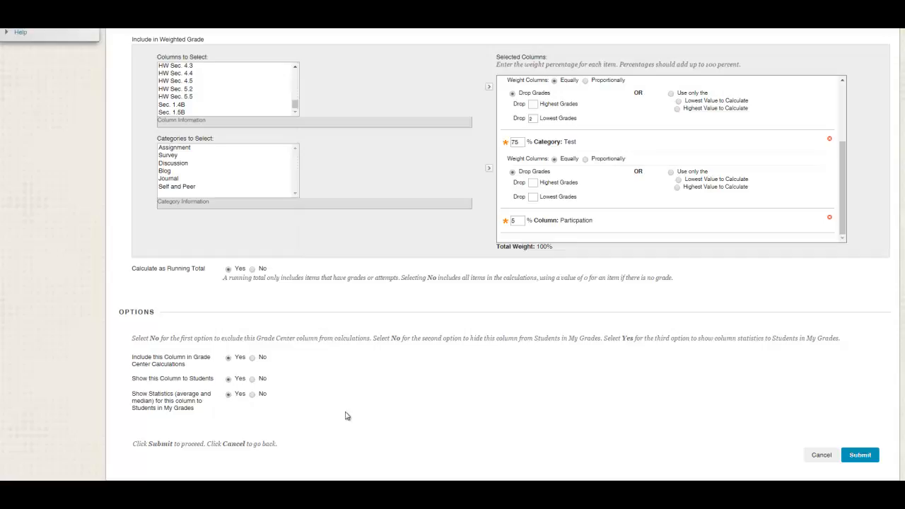
{"action": "left_click", "coordinate": [854, 456]}
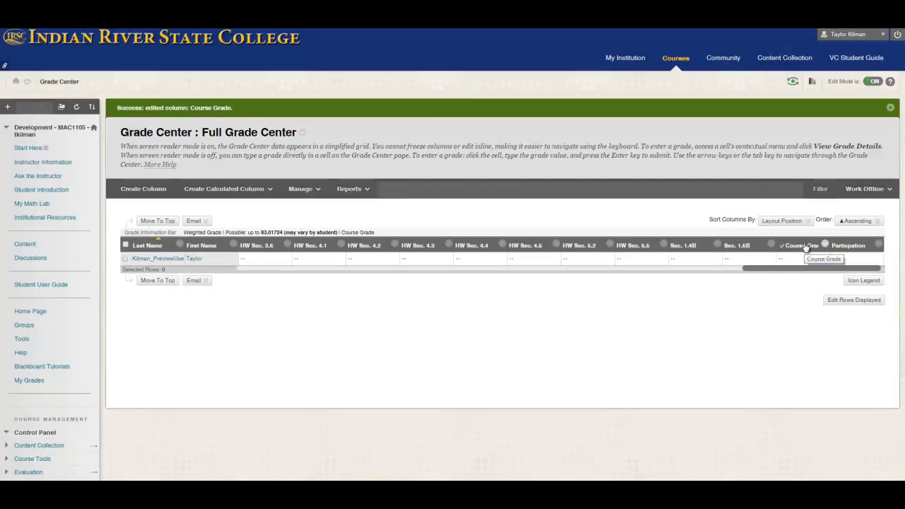
- Scroll across the Full Grade Center columns, then bring up the Manage menu
{"action": "left_click_drag", "start_coordinate": [719, 269], "coordinate": [281, 281]}
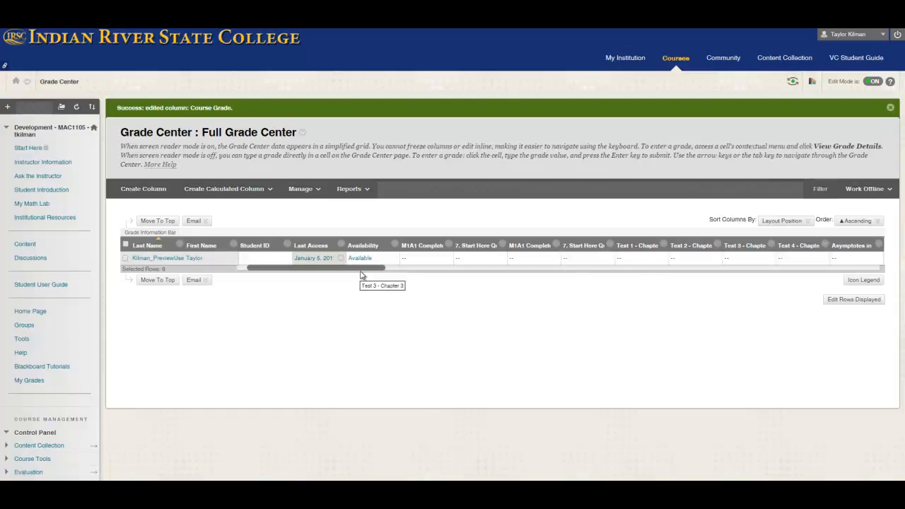
{"action": "left_click_drag", "start_coordinate": [361, 270], "coordinate": [877, 271]}
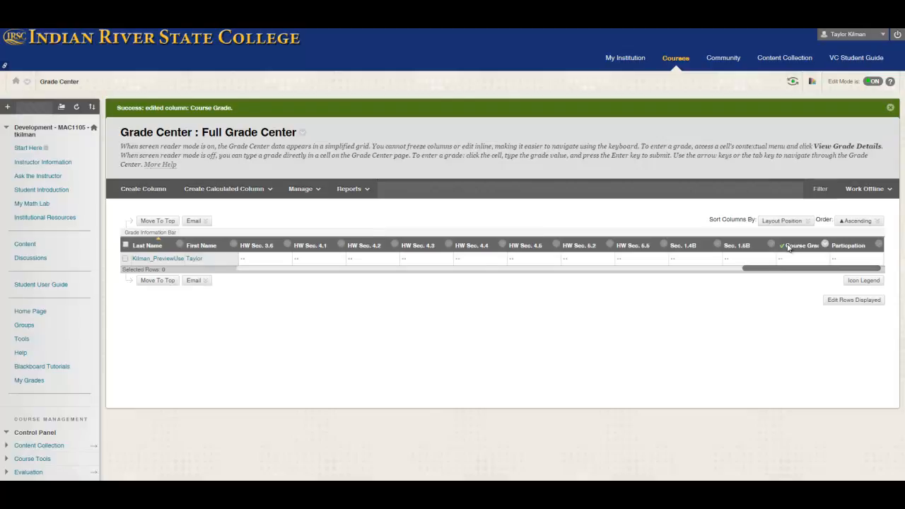
{"action": "left_click", "coordinate": [304, 189]}
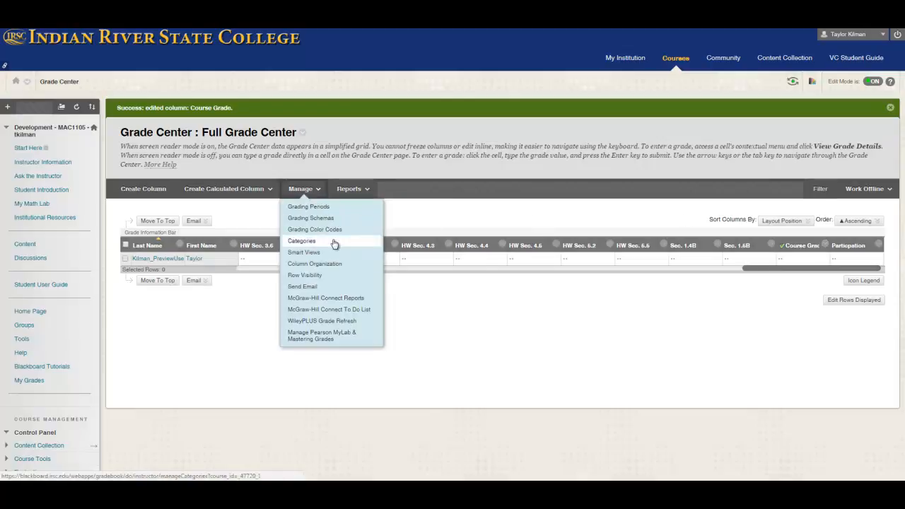
- In Column Organization, select the Username and Availability columns and hide them
{"action": "left_click", "coordinate": [338, 264]}
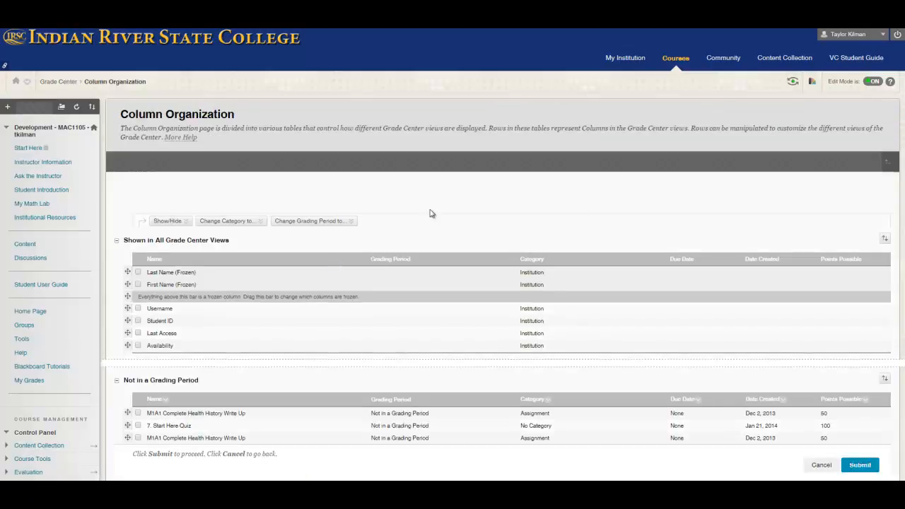
{"action": "scroll", "coordinate": [424, 303], "scroll_direction": "down", "scroll_amount": 2}
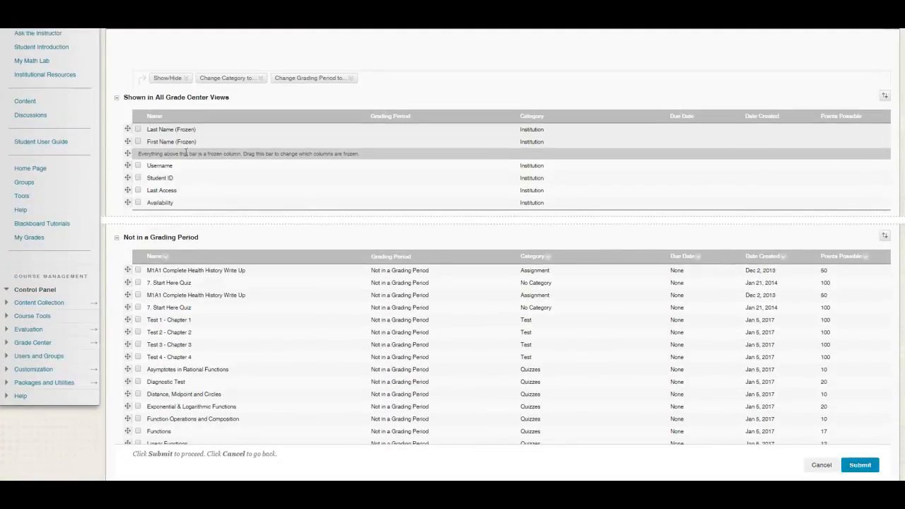
{"action": "left_click", "coordinate": [139, 178]}
{"action": "left_click", "coordinate": [139, 178]}
{"action": "left_click", "coordinate": [138, 203]}
{"action": "left_click", "coordinate": [225, 77]}
{"action": "left_click", "coordinate": [167, 78]}
{"action": "left_click", "coordinate": [181, 90]}
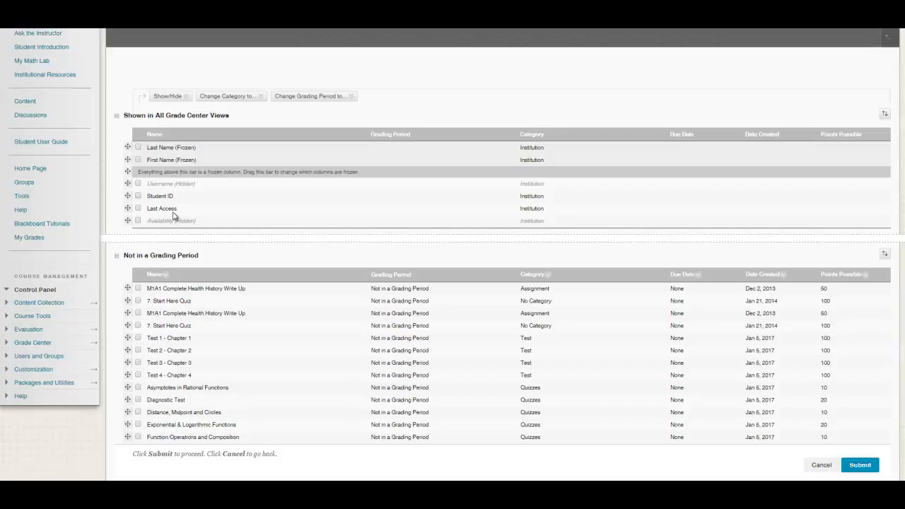
{"action": "scroll", "coordinate": [281, 196], "scroll_direction": "down", "scroll_amount": 2}
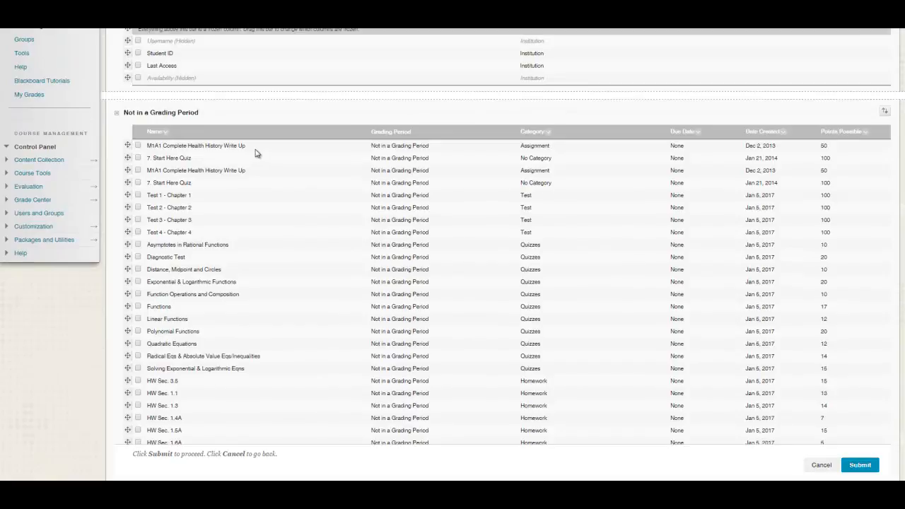
{"action": "scroll", "coordinate": [256, 152], "scroll_direction": "down", "scroll_amount": 2}
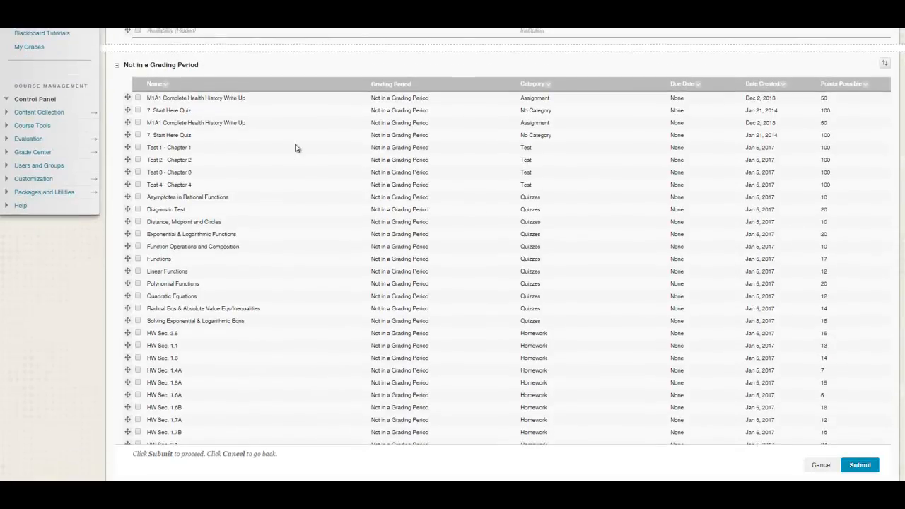
{"action": "scroll", "coordinate": [257, 205], "scroll_direction": "down", "scroll_amount": 10}
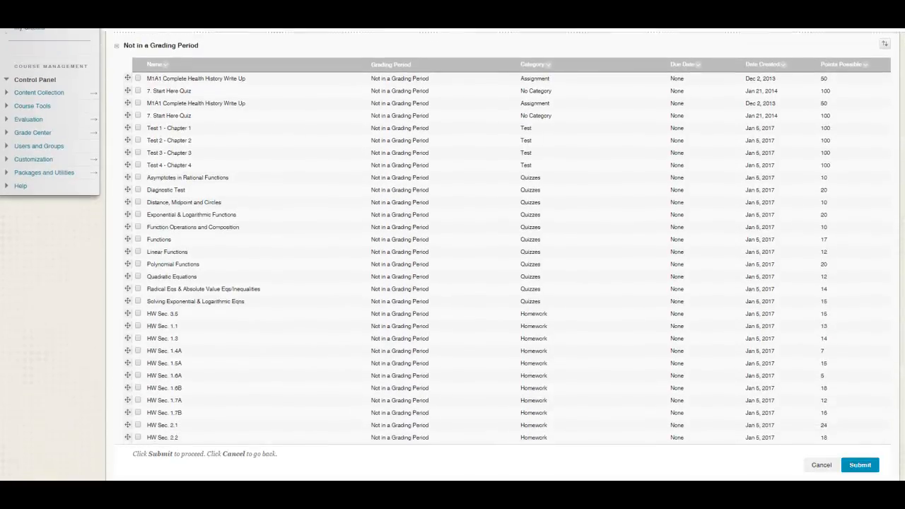
{"action": "scroll", "coordinate": [450, 255], "scroll_direction": "up", "scroll_amount": 10}
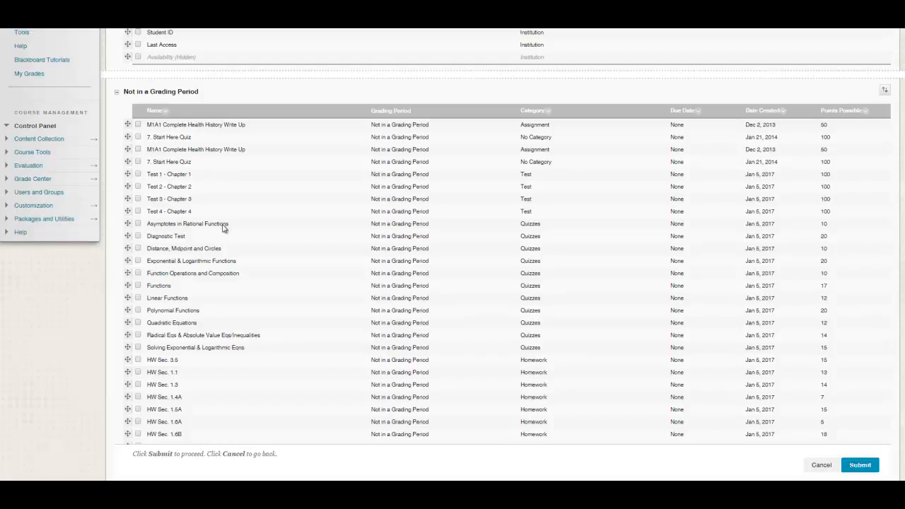
{"action": "scroll", "coordinate": [218, 223], "scroll_direction": "down", "scroll_amount": 5}
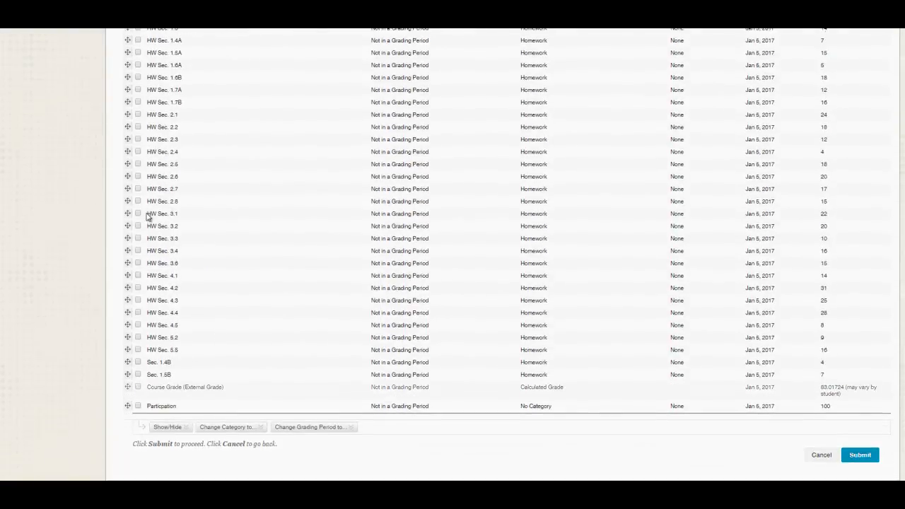
{"action": "scroll", "coordinate": [145, 155], "scroll_direction": "up", "scroll_amount": 1}
{"action": "scroll", "coordinate": [144, 145], "scroll_direction": "down", "scroll_amount": 1}
{"action": "scroll", "coordinate": [142, 113], "scroll_direction": "up", "scroll_amount": 1}
{"action": "scroll", "coordinate": [141, 108], "scroll_direction": "down", "scroll_amount": 1}
{"action": "left_click_drag", "start_coordinate": [131, 385], "coordinate": [142, 177]}
{"action": "left_click", "coordinate": [244, 382]}
{"action": "left_click_drag", "start_coordinate": [127, 386], "coordinate": [133, 351]}
{"action": "left_click", "coordinate": [213, 404]}
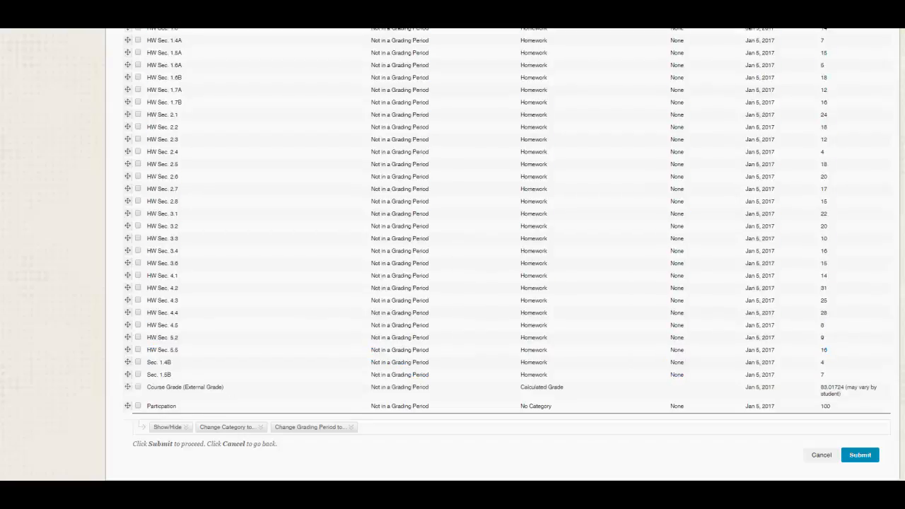
{"action": "scroll", "coordinate": [506, 255], "scroll_direction": "up", "scroll_amount": 1}
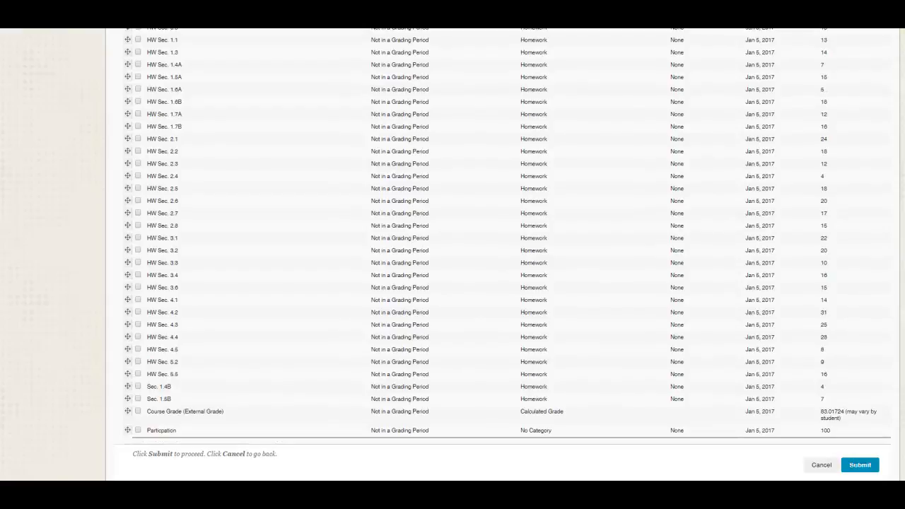
{"action": "scroll", "coordinate": [507, 255], "scroll_direction": "down", "scroll_amount": 1}
{"action": "scroll", "coordinate": [506, 255], "scroll_direction": "up", "scroll_amount": 1}
{"action": "scroll", "coordinate": [506, 255], "scroll_direction": "down", "scroll_amount": 1}
{"action": "scroll", "coordinate": [278, 450], "scroll_direction": "down", "scroll_amount": 1}
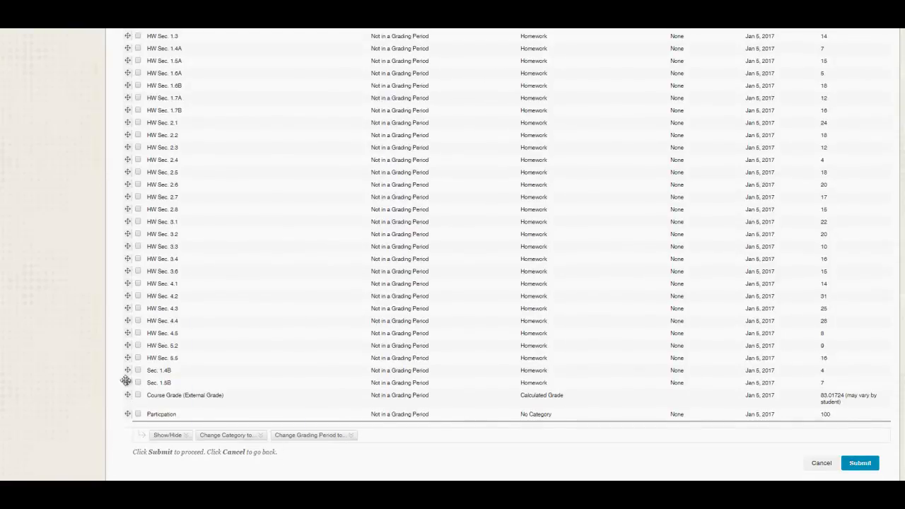
{"action": "scroll", "coordinate": [158, 117], "scroll_direction": "up", "scroll_amount": 3}
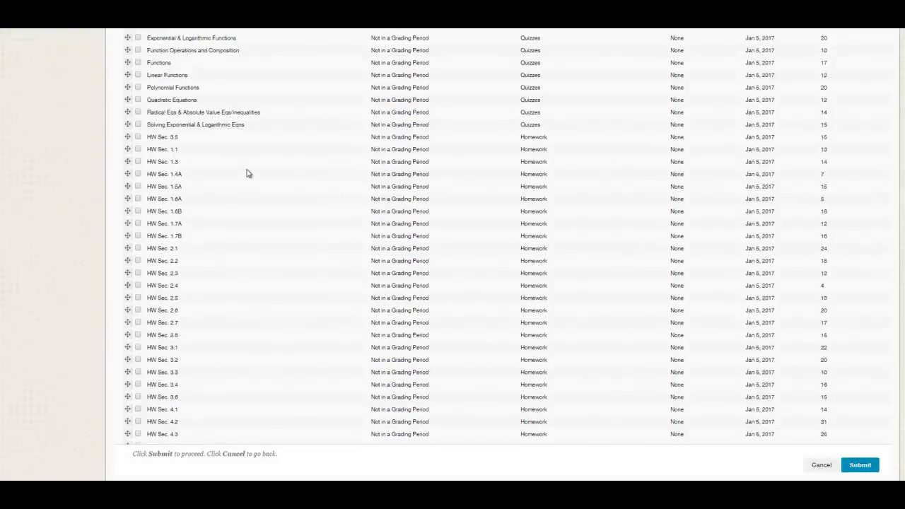
{"action": "scroll", "coordinate": [248, 174], "scroll_direction": "up", "scroll_amount": 1}
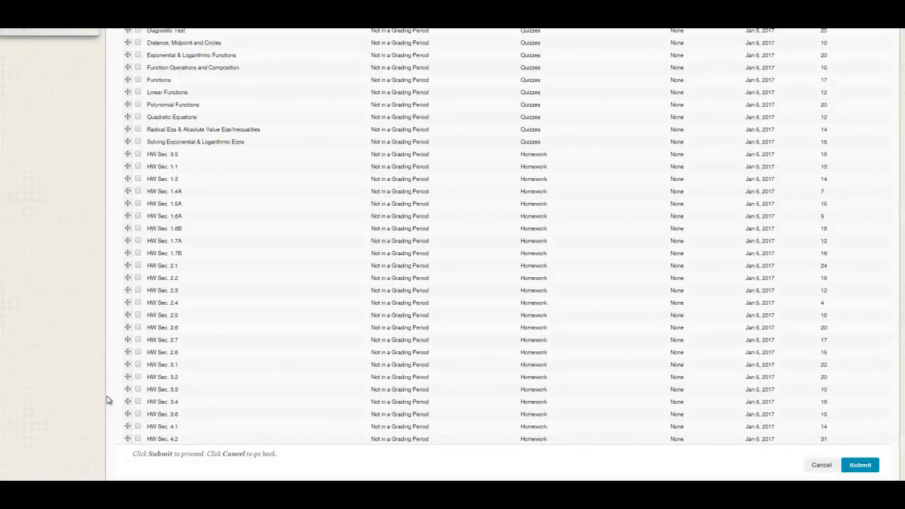
- Launch Internet Explorer and sign in to the IRSC Blackboard site with the account credentials
{"action": "key", "text": "super"}
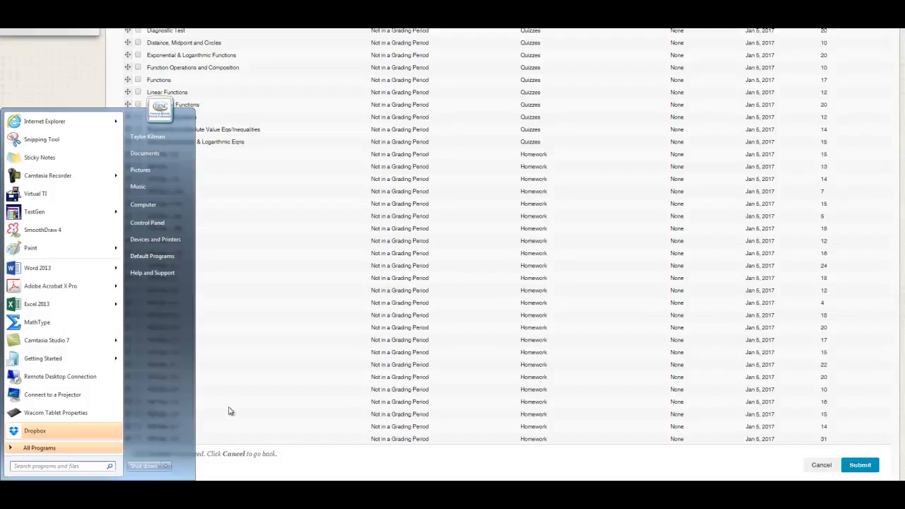
{"action": "left_click", "coordinate": [57, 121]}
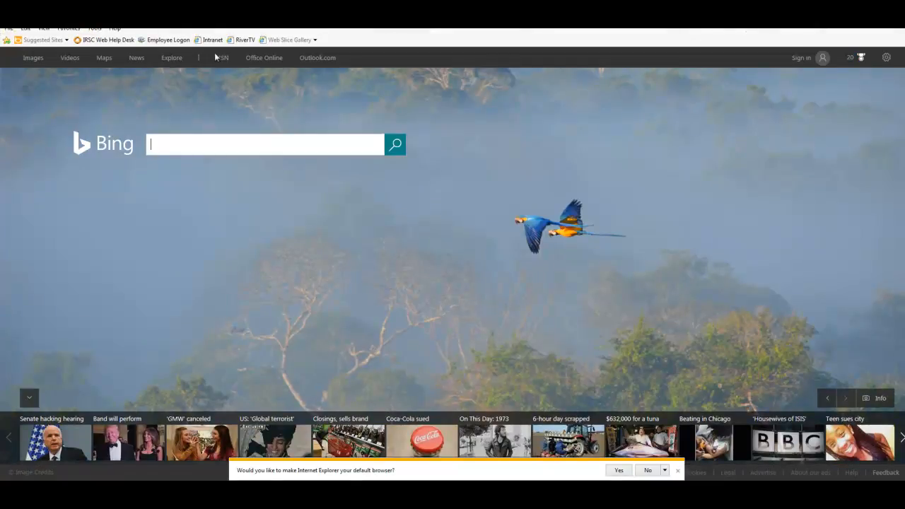
{"action": "type", "text": "b"}
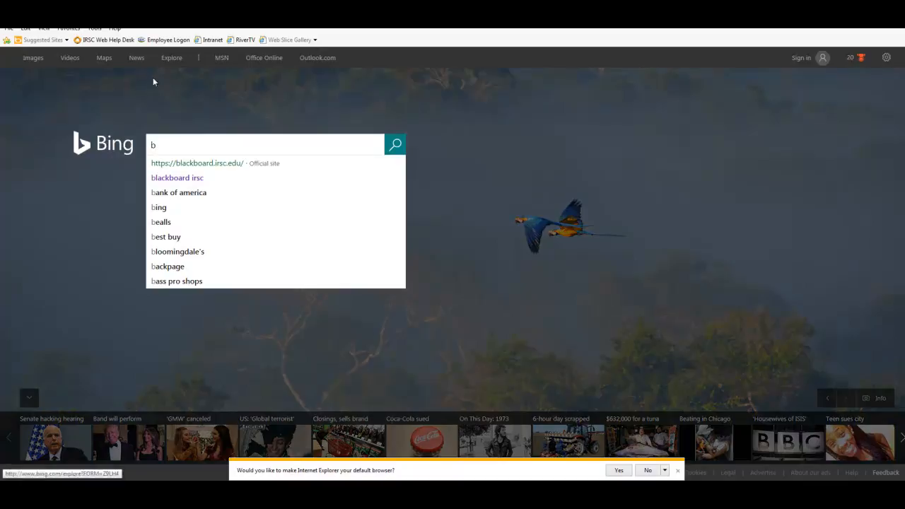
{"action": "left_click", "coordinate": [214, 164]}
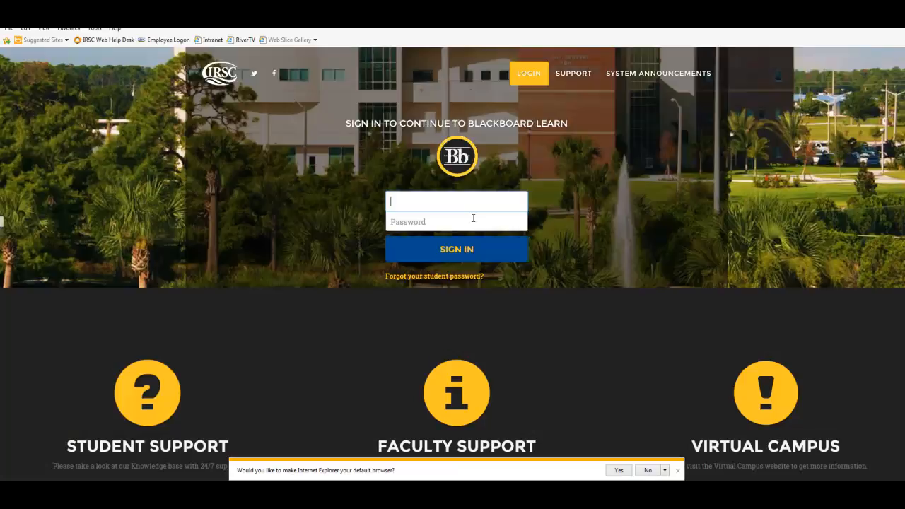
{"action": "type", "text": "tkilman"}
{"action": "left_click", "coordinate": [474, 219]}
{"action": "type", "text": "•"}
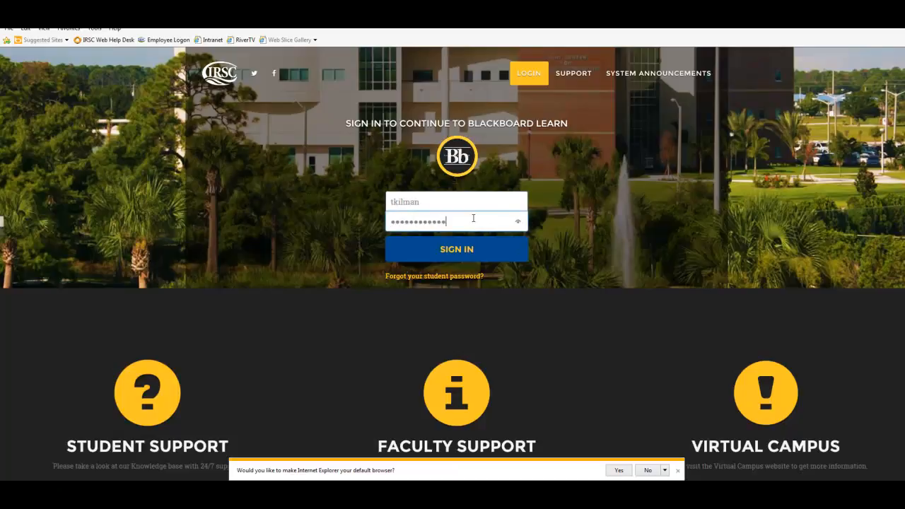
{"action": "key", "text": "Return"}
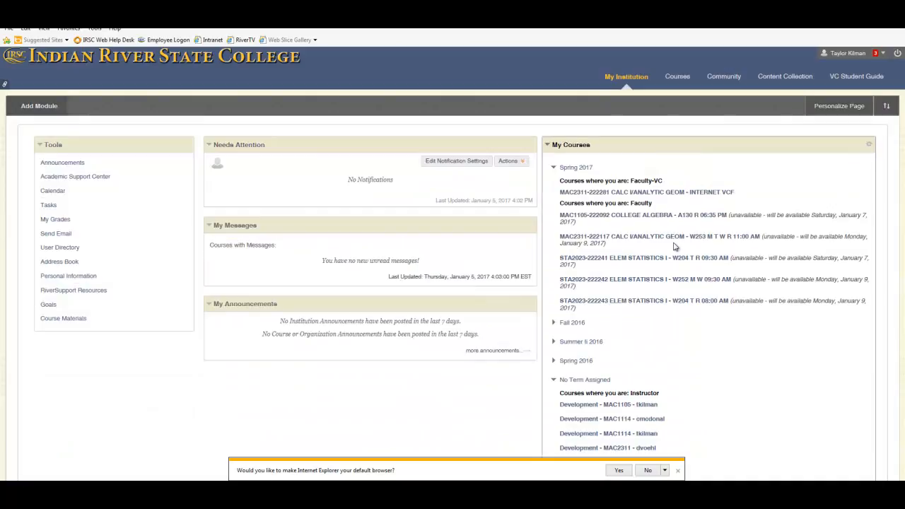
- Open the Development - MAC1105 course and go to its Grade Center
{"action": "scroll", "coordinate": [674, 246], "scroll_direction": "down", "scroll_amount": 2}
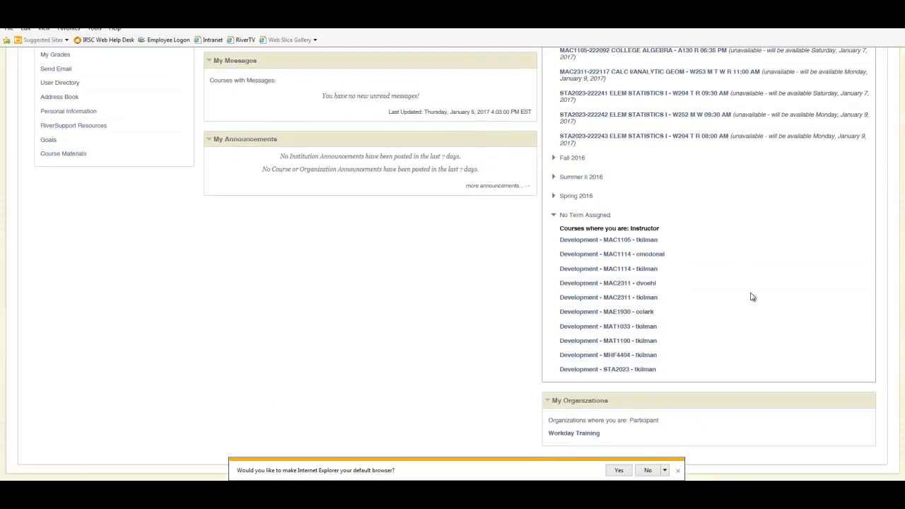
{"action": "left_click", "coordinate": [649, 242]}
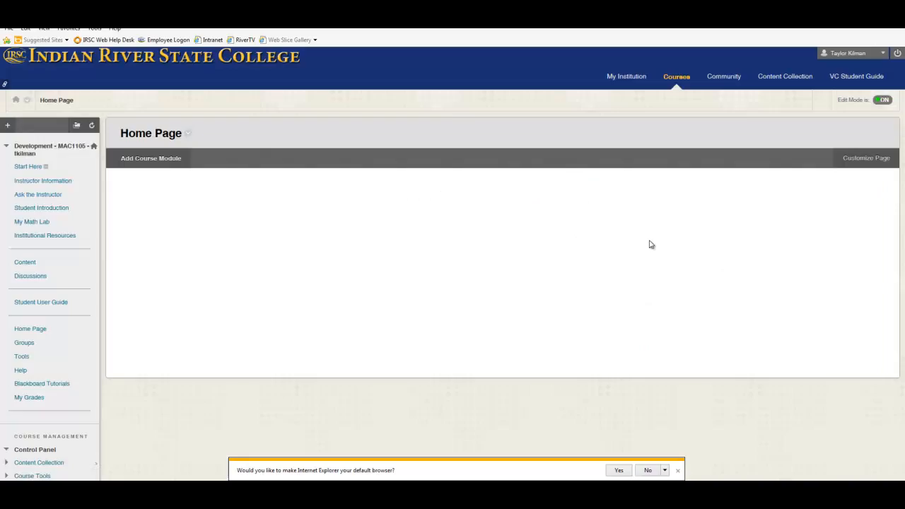
{"action": "scroll", "coordinate": [63, 236], "scroll_direction": "down", "scroll_amount": 2}
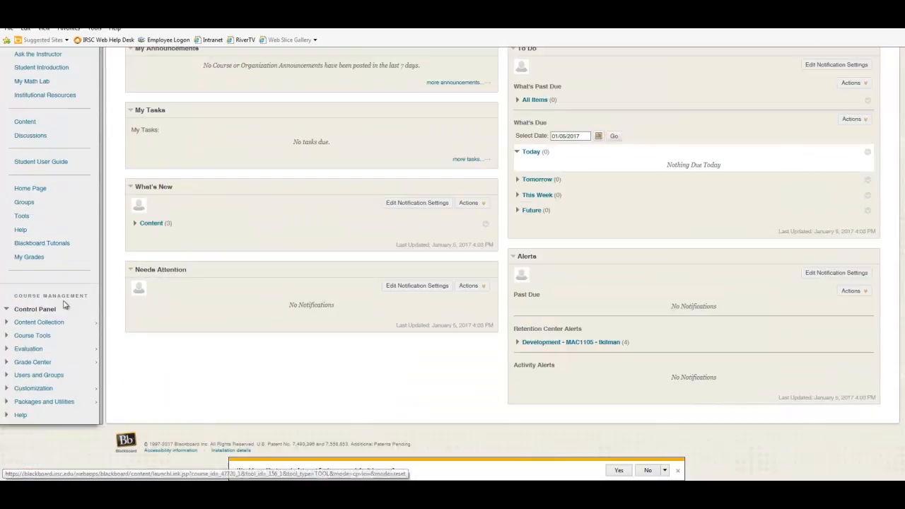
{"action": "left_click", "coordinate": [99, 368]}
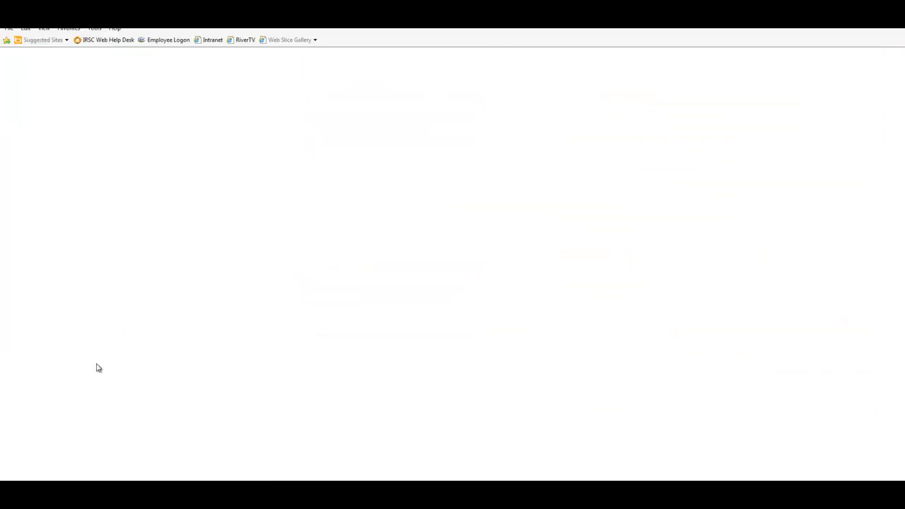
{"action": "left_click", "coordinate": [351, 191]}
- Hide the Username column in Column Organization and submit the change
{"action": "left_click", "coordinate": [303, 191]}
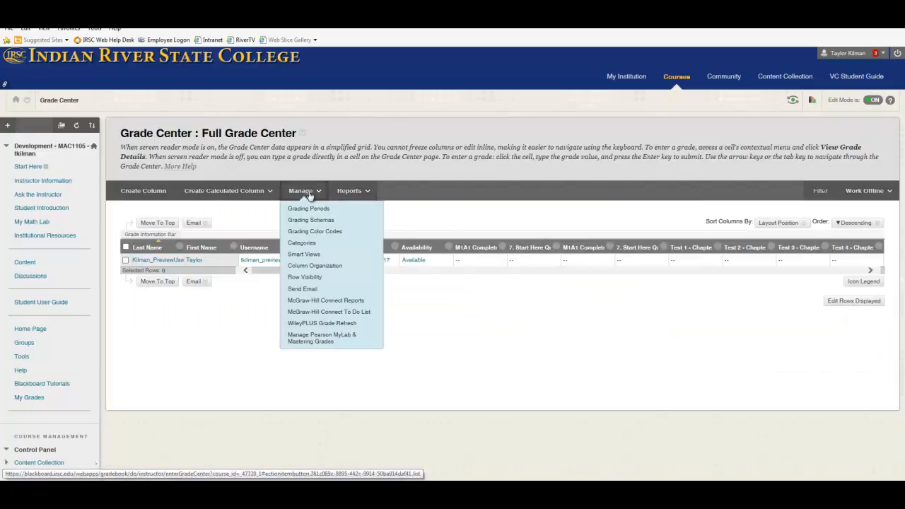
{"action": "left_click", "coordinate": [320, 265]}
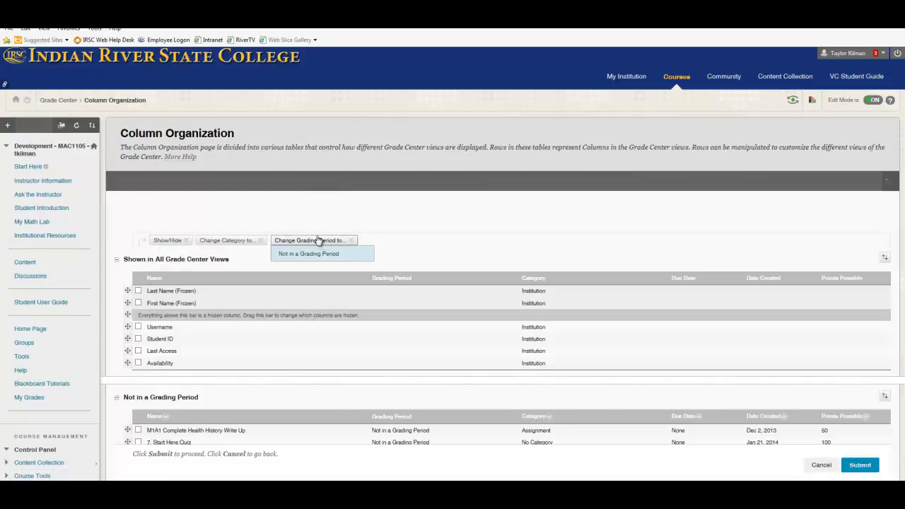
{"action": "left_click_drag", "start_coordinate": [904, 172], "coordinate": [904, 223]}
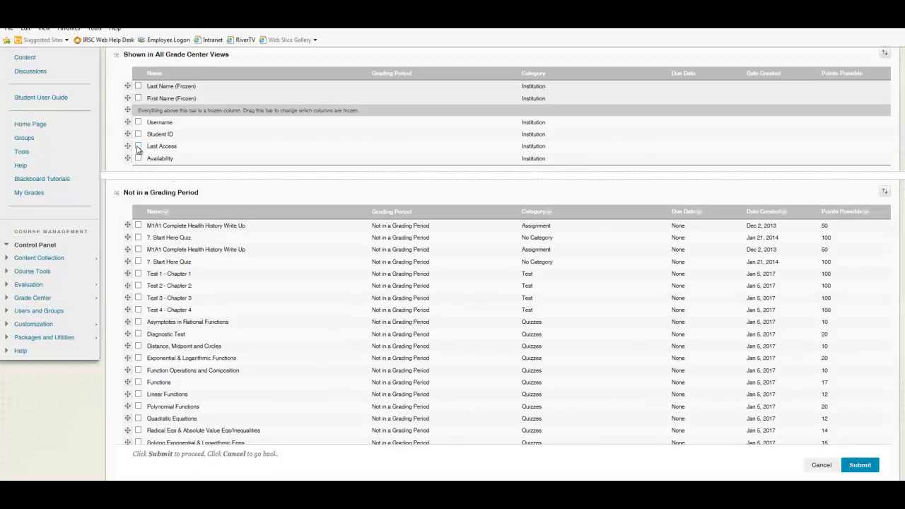
{"action": "scroll", "coordinate": [242, 168], "scroll_direction": "down", "scroll_amount": 8}
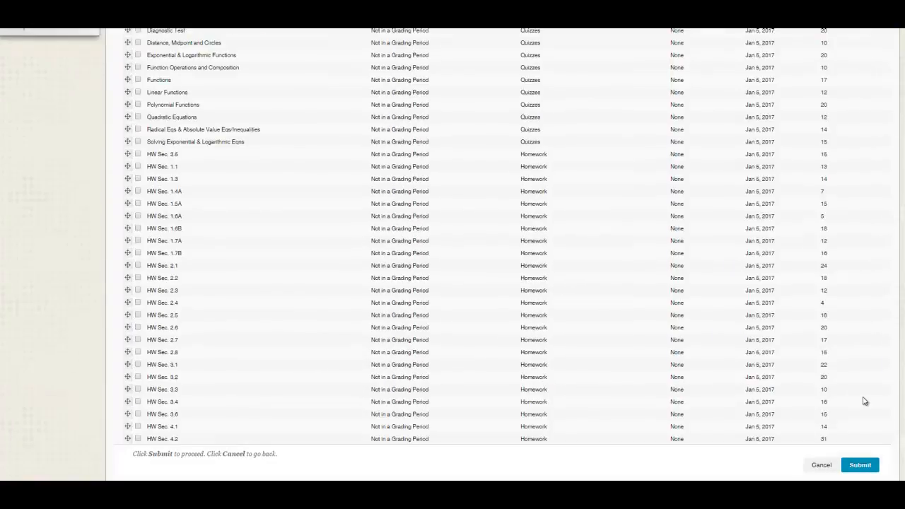
{"action": "left_click", "coordinate": [853, 472]}
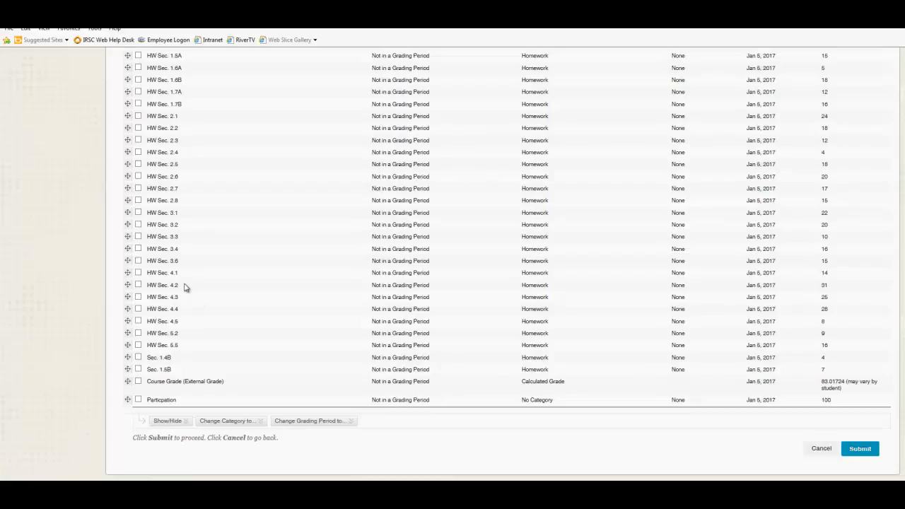
- Review the column list, cancel out of Column Organization, and return to the Manage menu
{"action": "scroll", "coordinate": [245, 293], "scroll_direction": "up", "scroll_amount": 3}
{"action": "scroll", "coordinate": [242, 293], "scroll_direction": "down", "scroll_amount": 3}
{"action": "scroll", "coordinate": [227, 322], "scroll_direction": "up", "scroll_amount": 10}
{"action": "scroll", "coordinate": [226, 322], "scroll_direction": "up", "scroll_amount": 3}
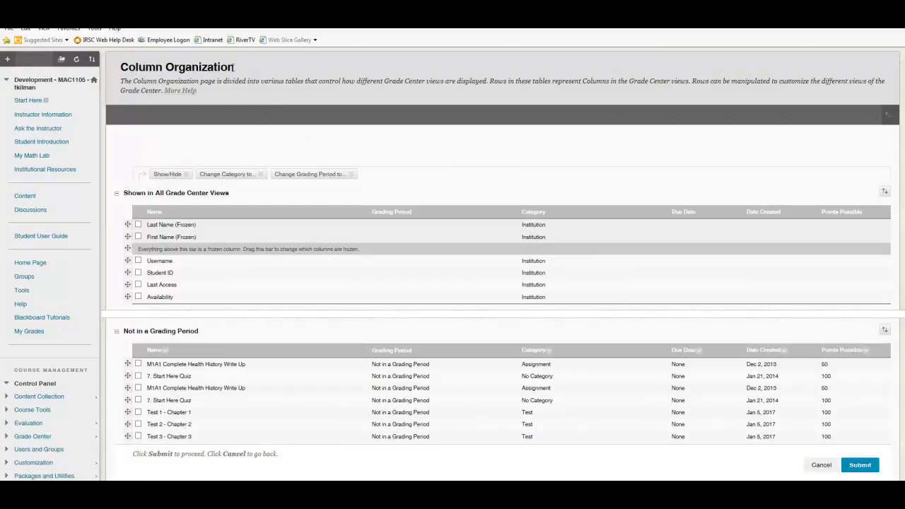
{"action": "scroll", "coordinate": [570, 293], "scroll_direction": "down", "scroll_amount": 10}
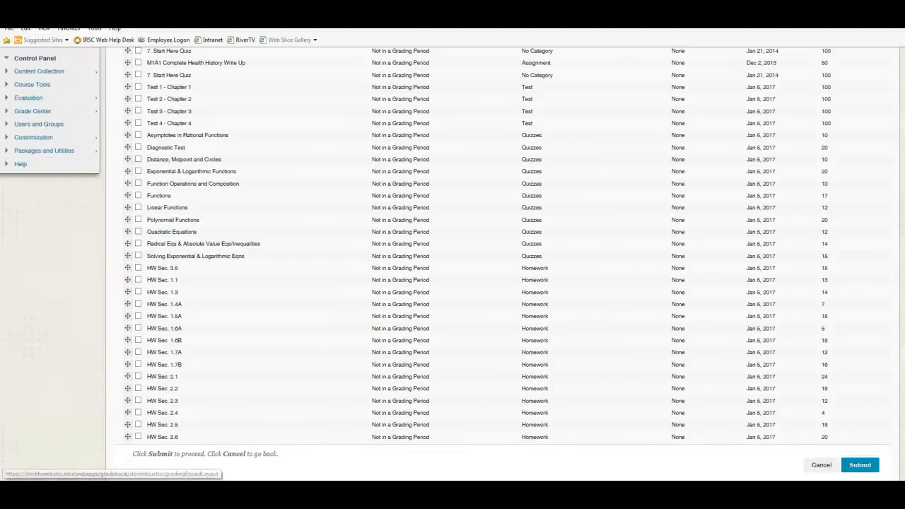
{"action": "left_click", "coordinate": [821, 465]}
{"action": "left_click", "coordinate": [300, 190]}
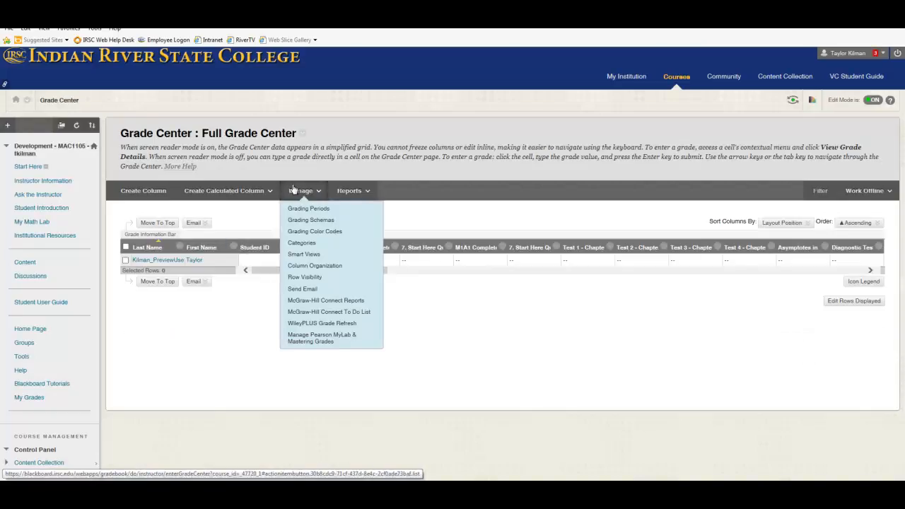
- Move the Course Grade and Participation columns to the top of the column order
{"action": "left_click", "coordinate": [317, 265]}
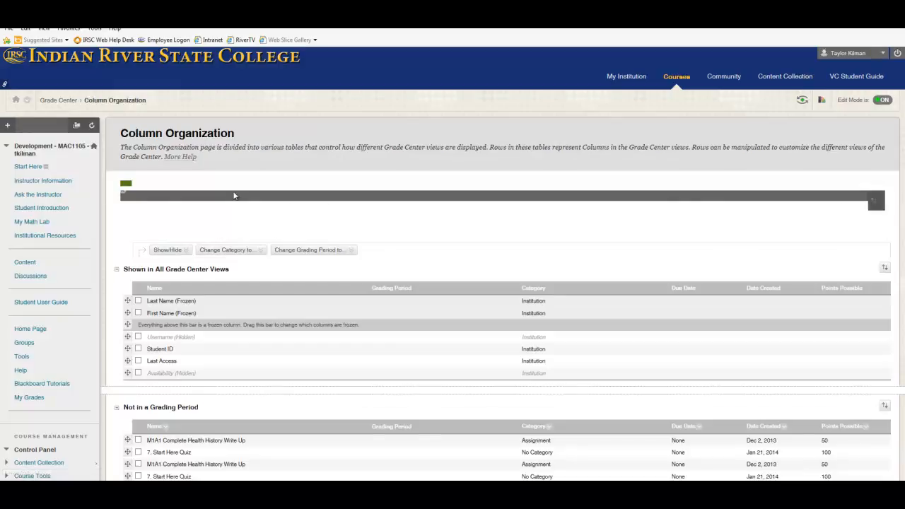
{"action": "scroll", "coordinate": [407, 218], "scroll_direction": "down", "scroll_amount": 5}
{"action": "scroll", "coordinate": [404, 216], "scroll_direction": "up", "scroll_amount": 3}
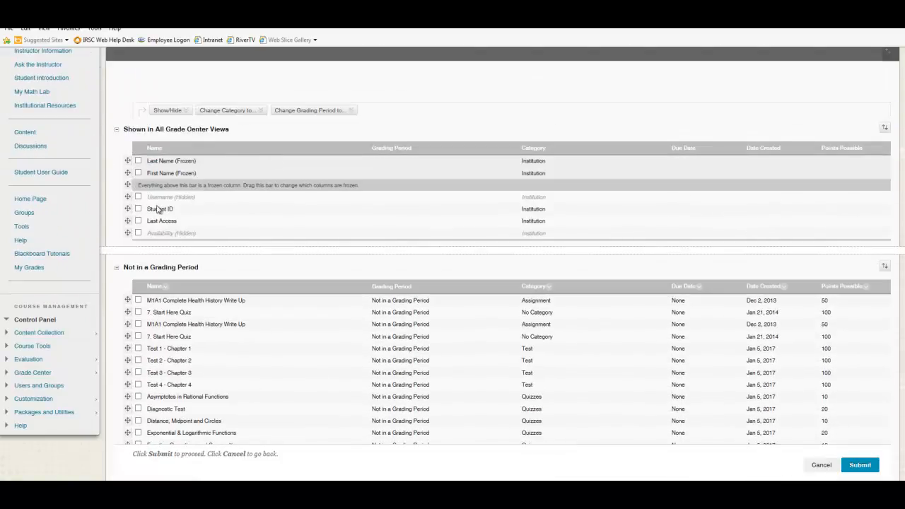
{"action": "scroll", "coordinate": [224, 200], "scroll_direction": "down", "scroll_amount": 7}
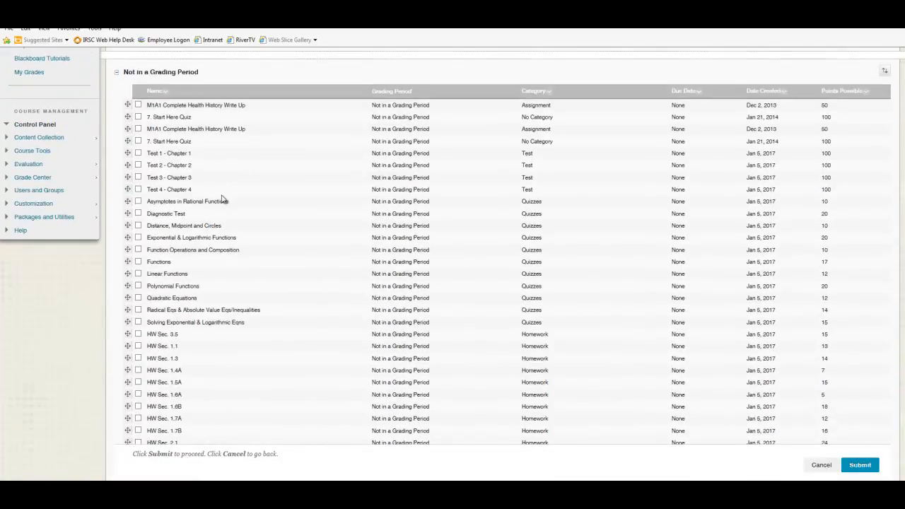
{"action": "scroll", "coordinate": [250, 230], "scroll_direction": "down", "scroll_amount": 2}
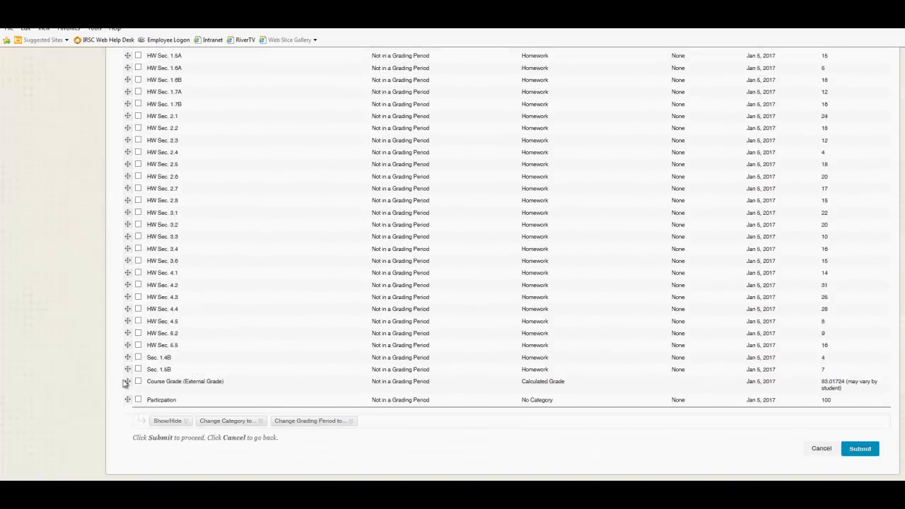
{"action": "left_click_drag", "start_coordinate": [125, 381], "coordinate": [142, 106]}
{"action": "scroll", "coordinate": [179, 252], "scroll_direction": "down", "scroll_amount": 5}
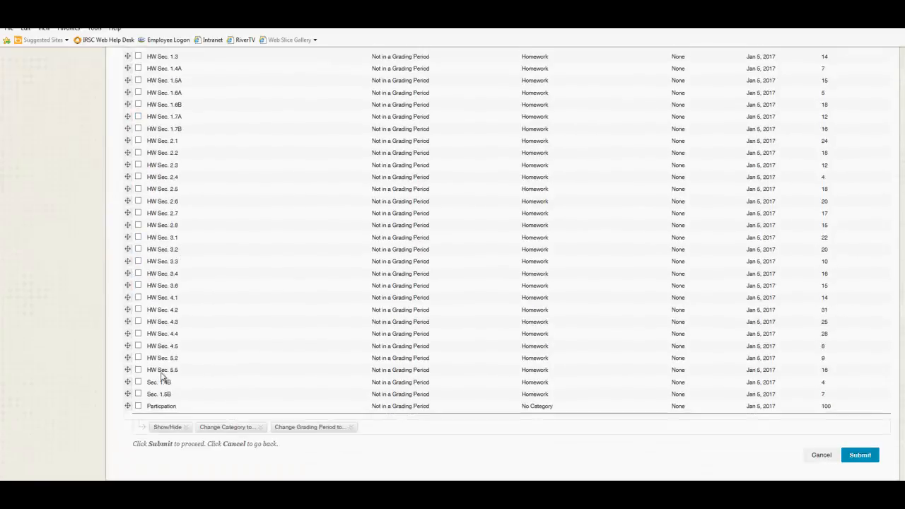
{"action": "left_click_drag", "start_coordinate": [130, 405], "coordinate": [148, 131]}
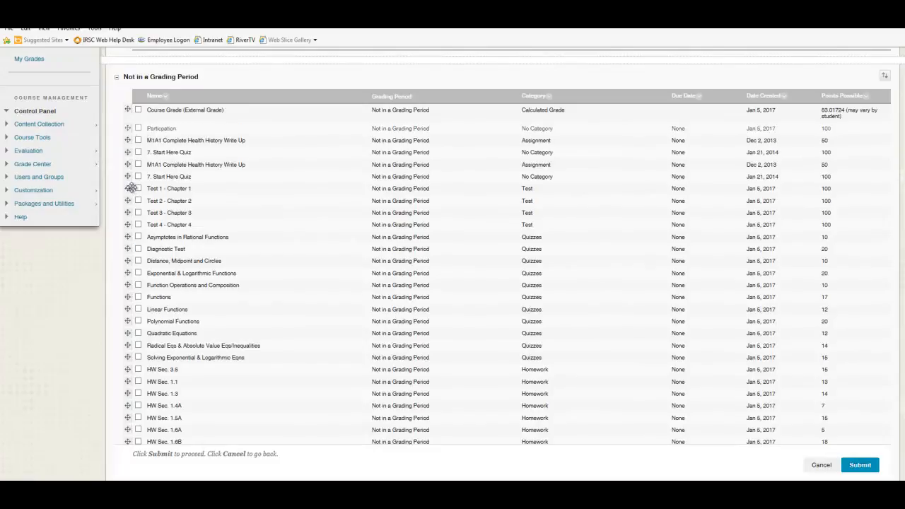
- Group Test 1 through Test 4 together below M1A1 and save the column order
{"action": "left_click_drag", "start_coordinate": [129, 188], "coordinate": [128, 153]}
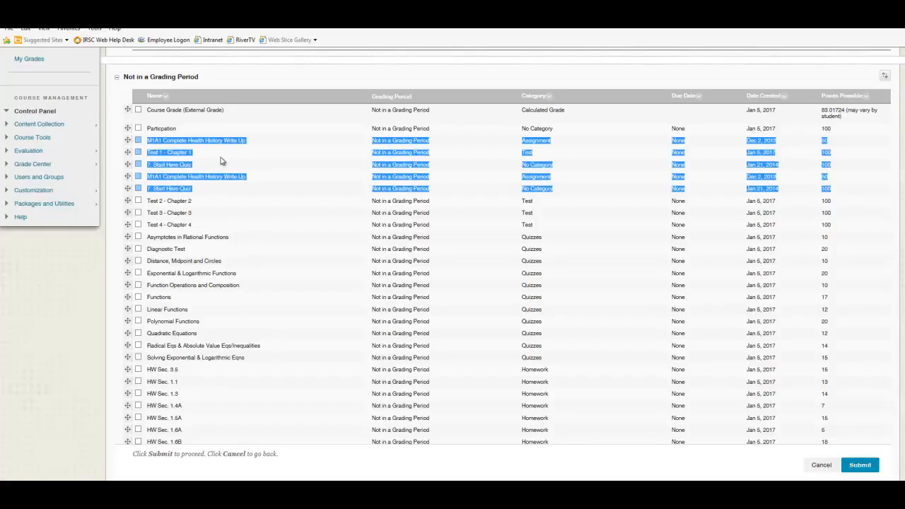
{"action": "left_click", "coordinate": [189, 151]}
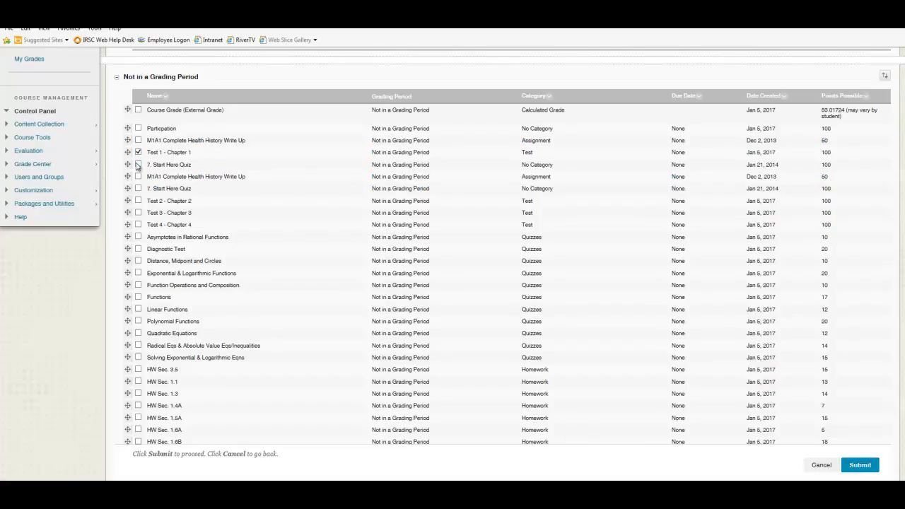
{"action": "left_click", "coordinate": [138, 153]}
{"action": "left_click_drag", "start_coordinate": [127, 200], "coordinate": [127, 163]}
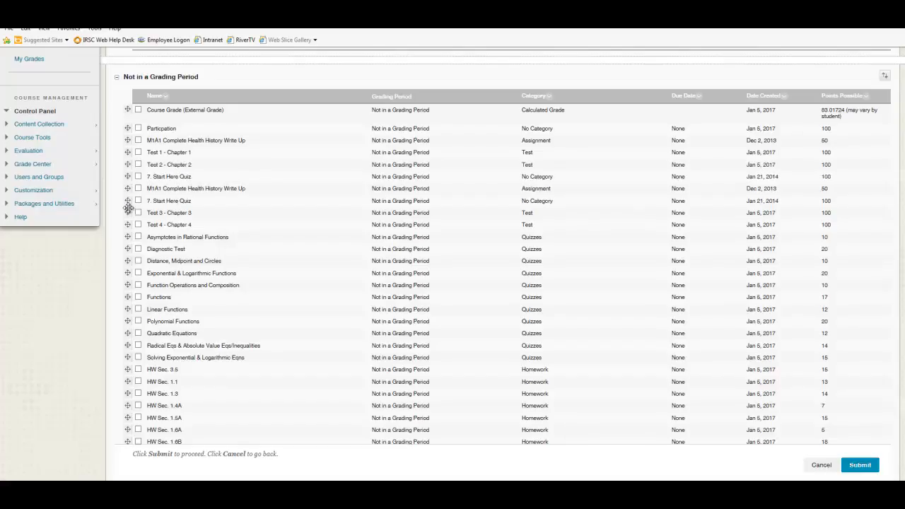
{"action": "left_click_drag", "start_coordinate": [127, 211], "coordinate": [127, 176]}
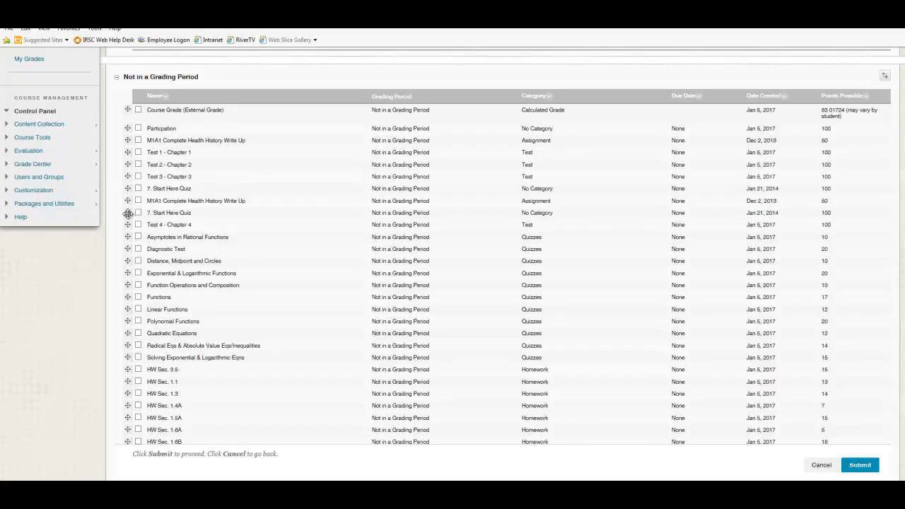
{"action": "left_click_drag", "start_coordinate": [127, 224], "coordinate": [132, 186]}
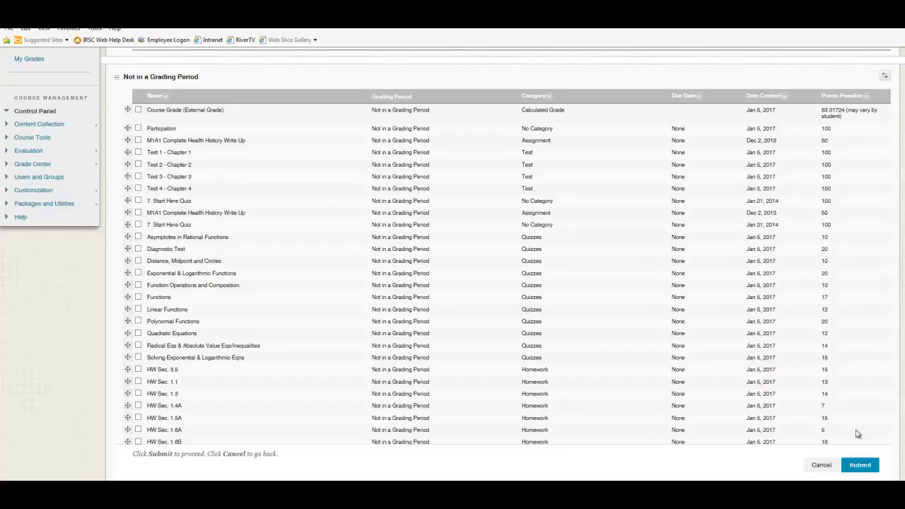
{"action": "left_click", "coordinate": [869, 465]}
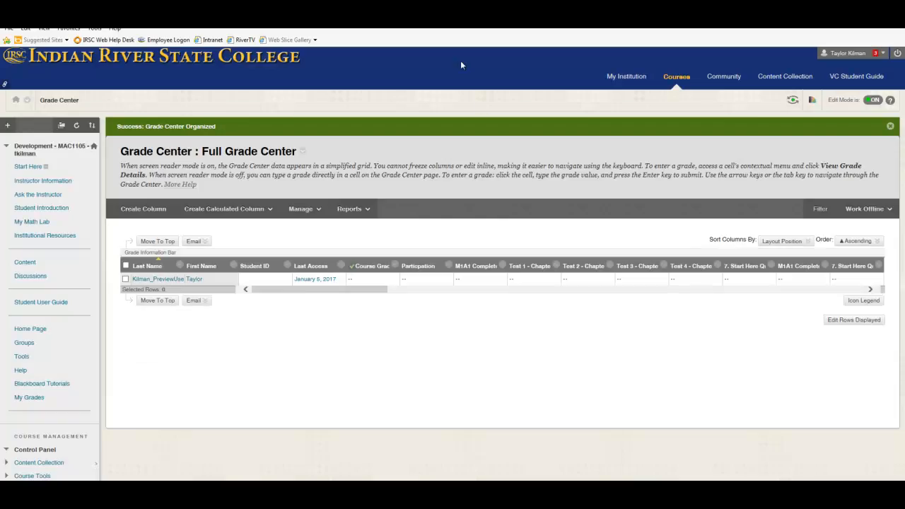
- Create a 'Test Average' average column using the Test category and submit it
{"action": "left_click", "coordinate": [225, 209]}
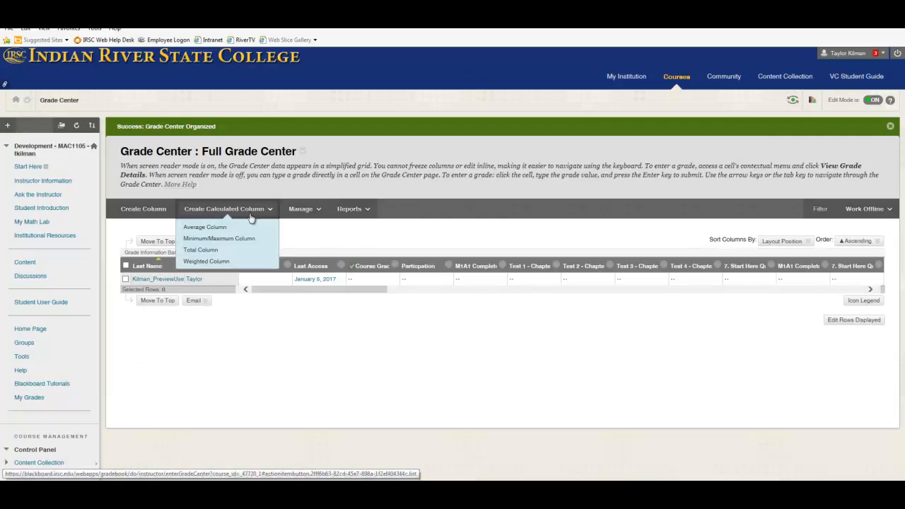
{"action": "left_click", "coordinate": [225, 229]}
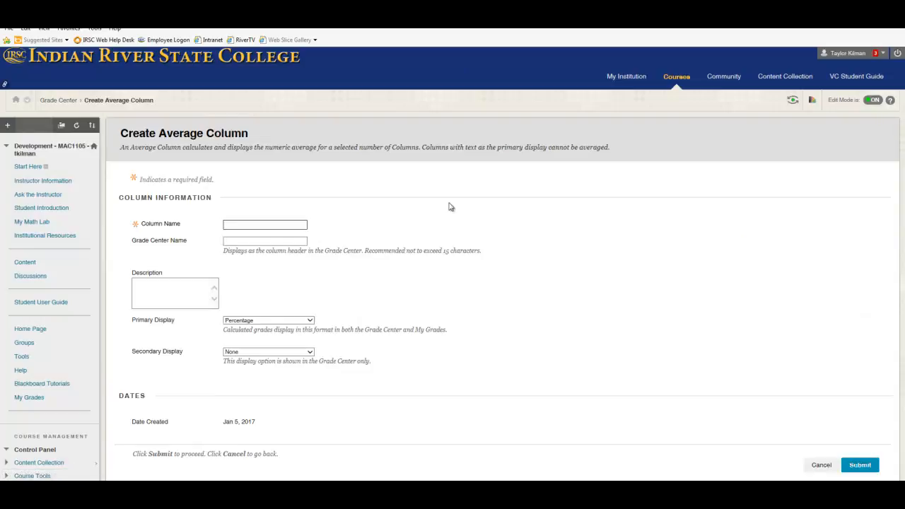
{"action": "type", "text": "Test A"}
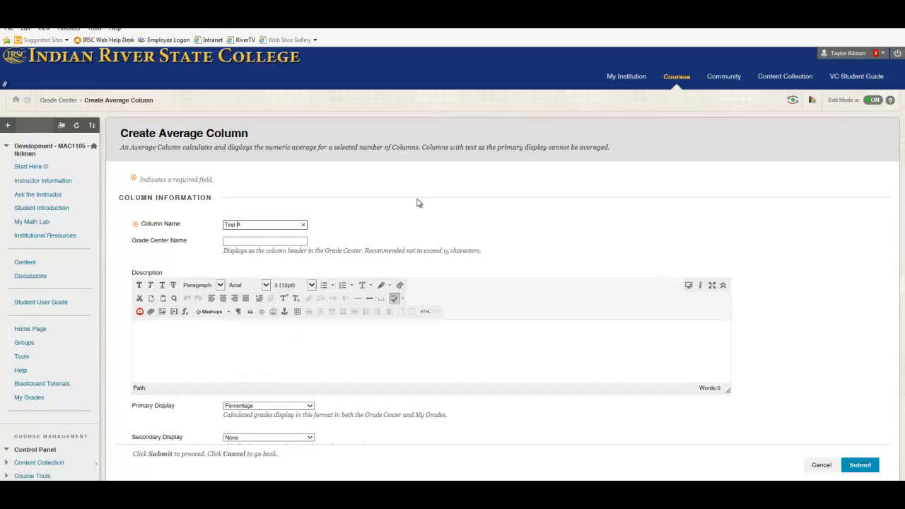
{"action": "type", "text": "verage"}
{"action": "scroll", "coordinate": [396, 227], "scroll_direction": "down", "scroll_amount": 5}
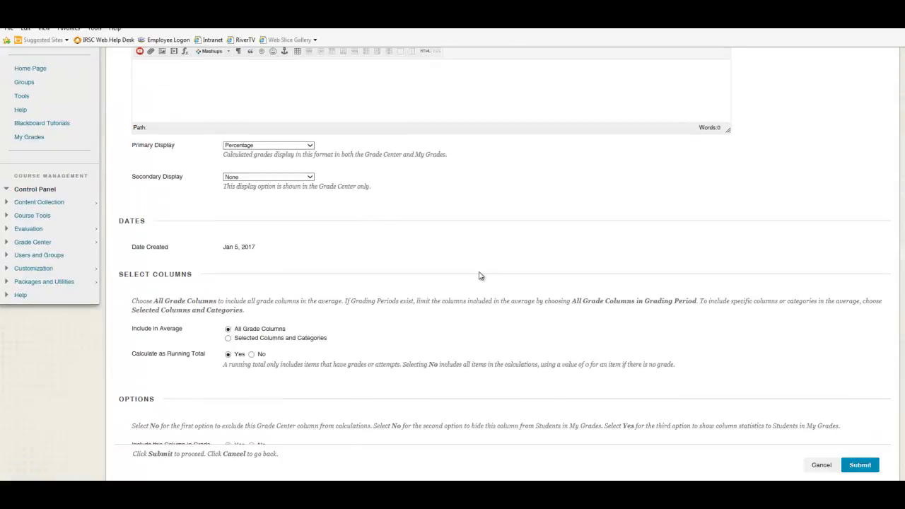
{"action": "left_click", "coordinate": [229, 251]}
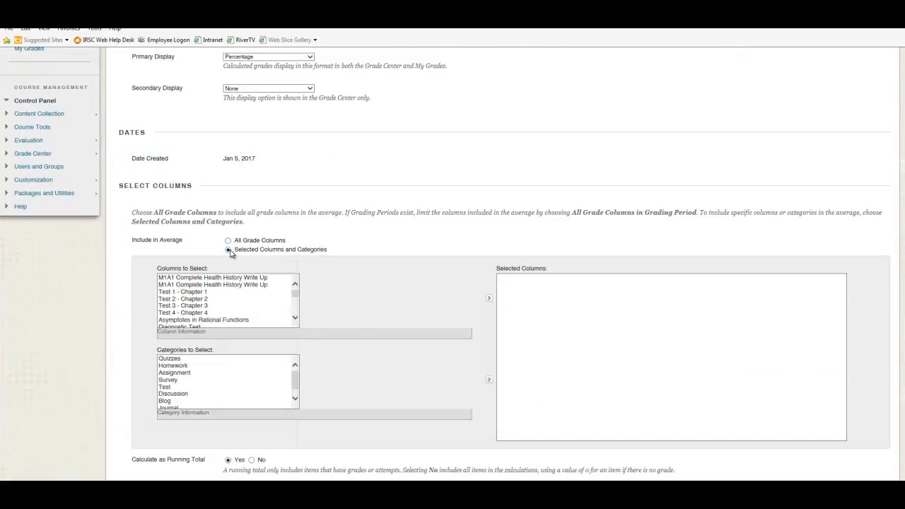
{"action": "left_click", "coordinate": [169, 387]}
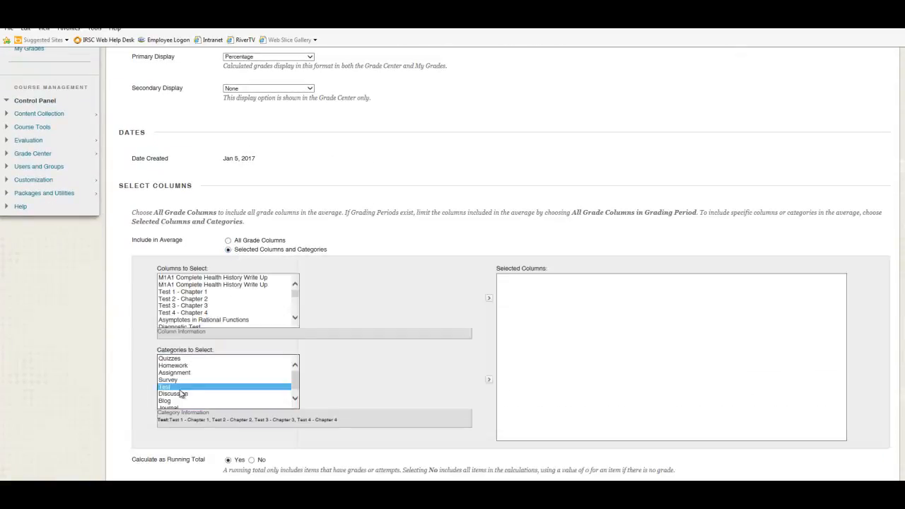
{"action": "left_click", "coordinate": [489, 380]}
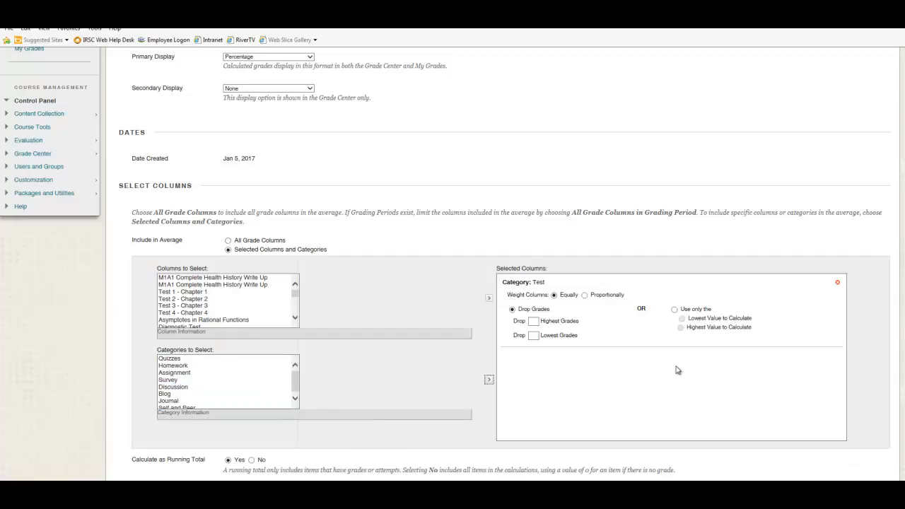
{"action": "scroll", "coordinate": [670, 305], "scroll_direction": "down", "scroll_amount": 3}
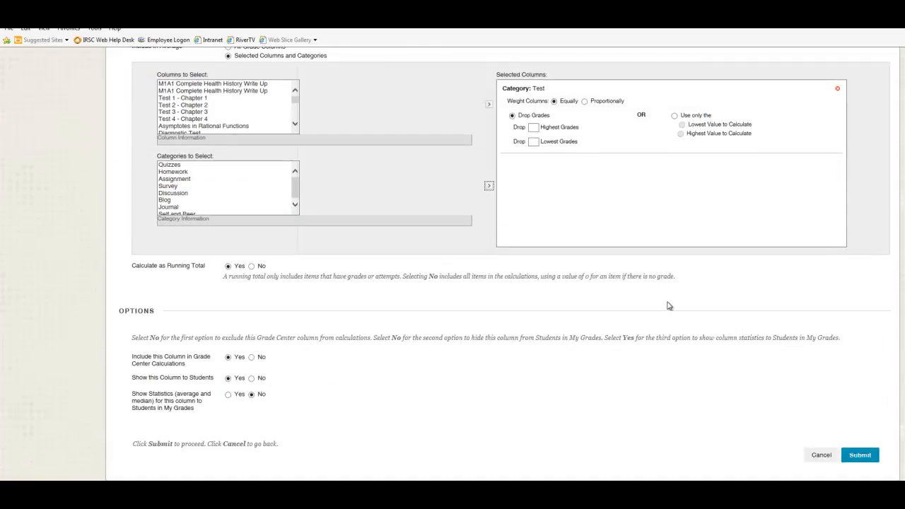
{"action": "left_click", "coordinate": [864, 459]}
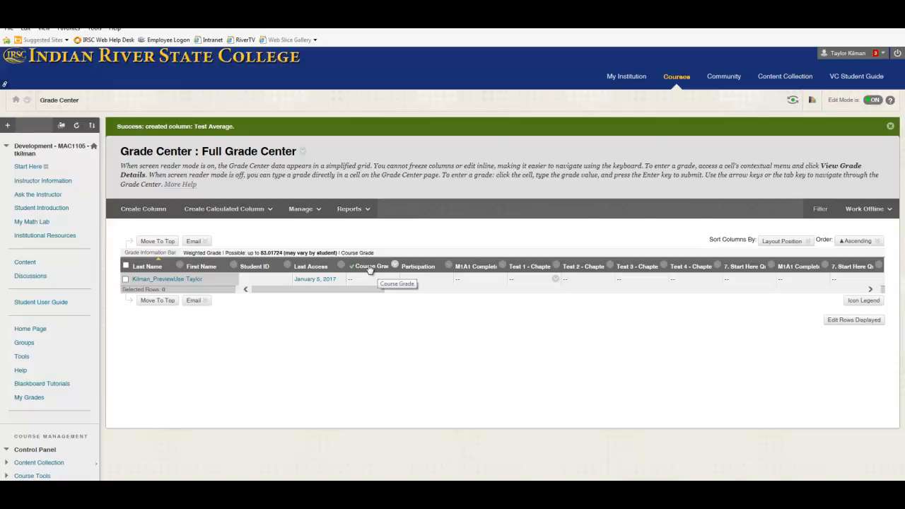
- Scroll the grade grid to check the new column, then open the Create Calculated Column list
{"action": "left_click_drag", "start_coordinate": [363, 292], "coordinate": [307, 288]}
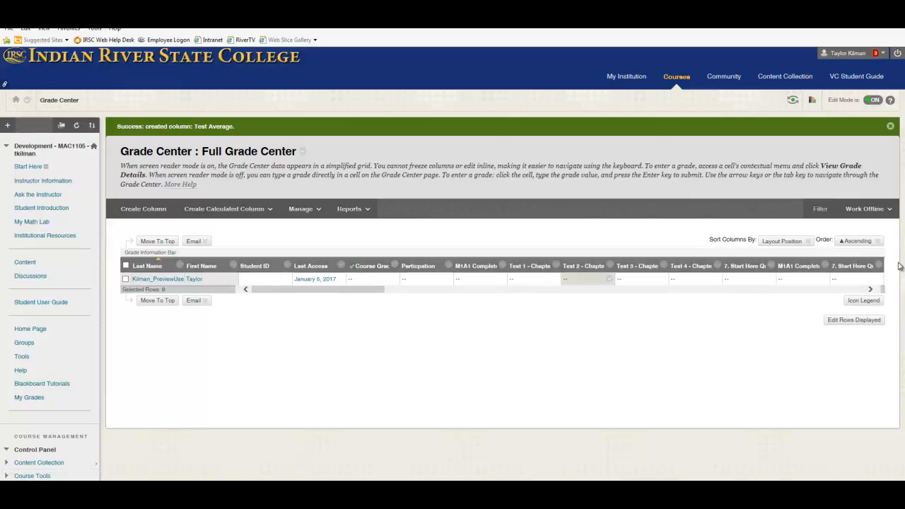
{"action": "left_click", "coordinate": [244, 210]}
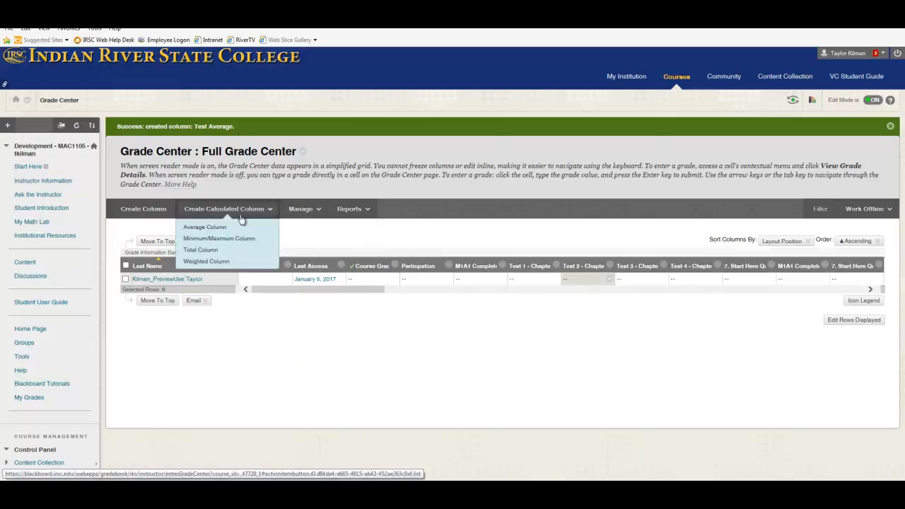
- Create a 'Quiz Average' column over the Quizzes category, dropping the lowest 2 grades, and submit
{"action": "left_click", "coordinate": [222, 228]}
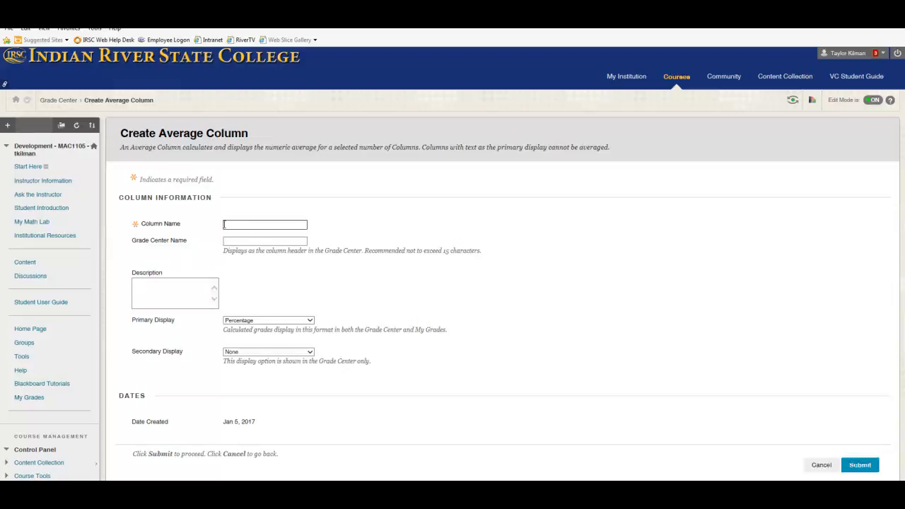
{"action": "type", "text": "Quiz Average"}
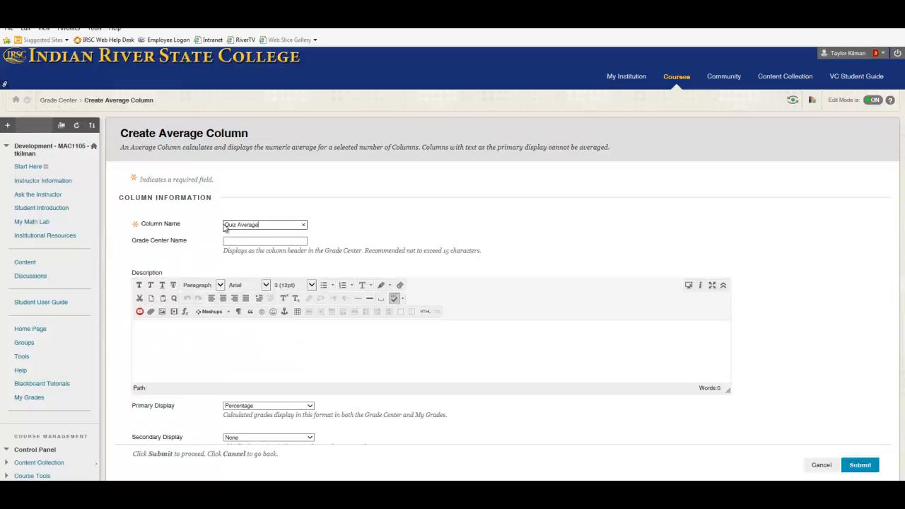
{"action": "left_click", "coordinate": [397, 227]}
{"action": "scroll", "coordinate": [400, 228], "scroll_direction": "down", "scroll_amount": 5}
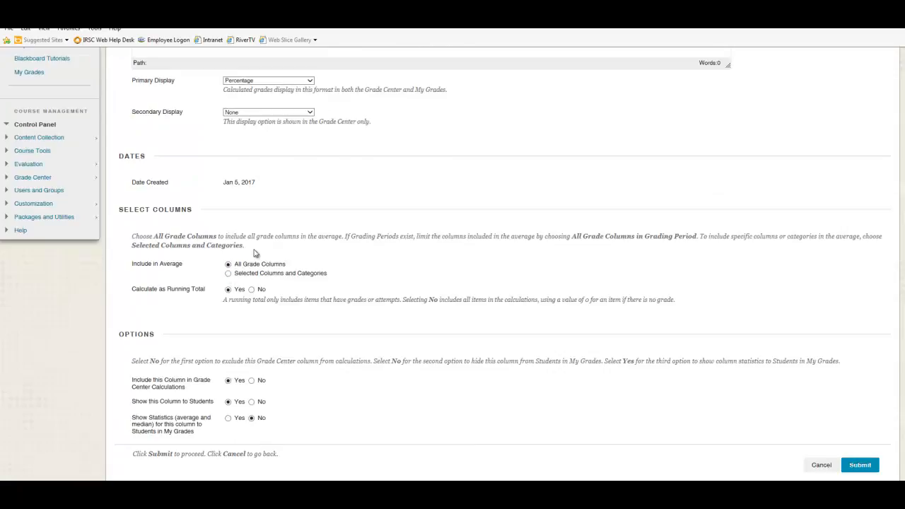
{"action": "left_click", "coordinate": [229, 274]}
{"action": "scroll", "coordinate": [298, 402], "scroll_direction": "down", "scroll_amount": 2}
{"action": "scroll", "coordinate": [298, 402], "scroll_direction": "up", "scroll_amount": 2}
{"action": "left_click", "coordinate": [234, 383]}
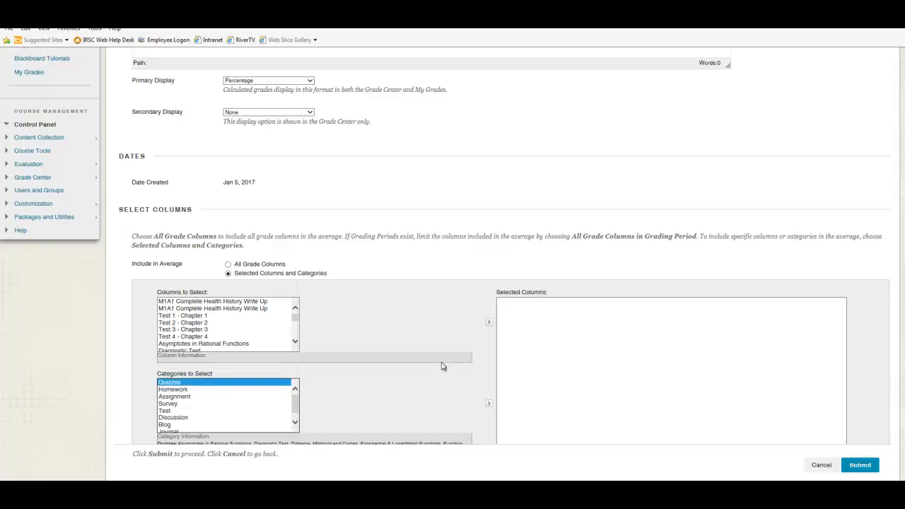
{"action": "scroll", "coordinate": [387, 362], "scroll_direction": "down", "scroll_amount": 1}
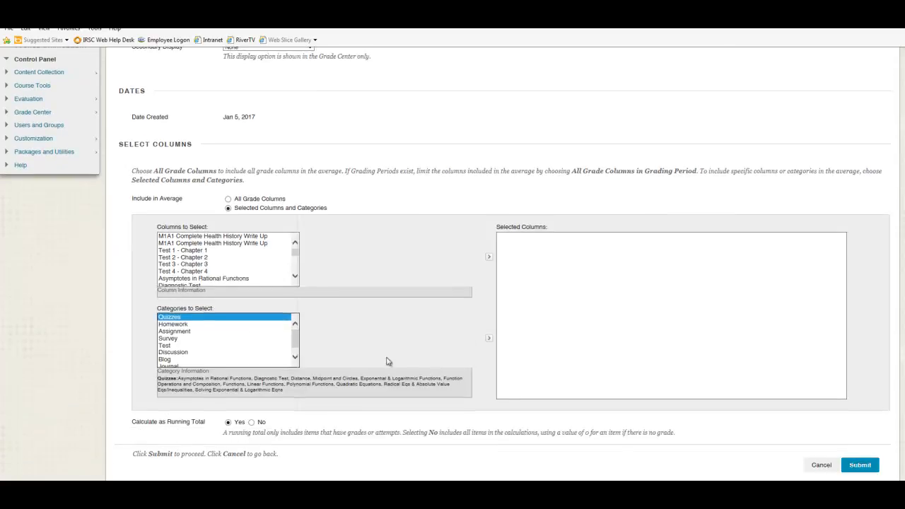
{"action": "left_click", "coordinate": [488, 341]}
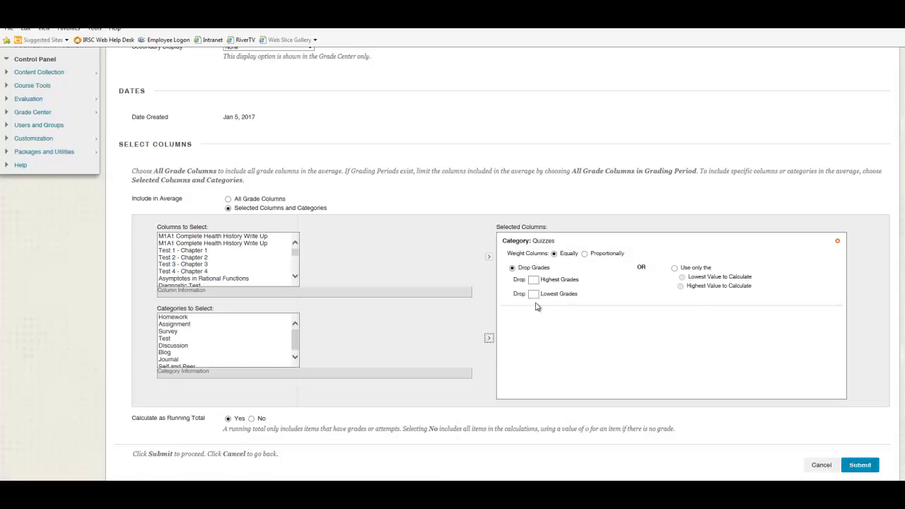
{"action": "type", "text": "23"}
{"action": "left_click", "coordinate": [876, 464]}
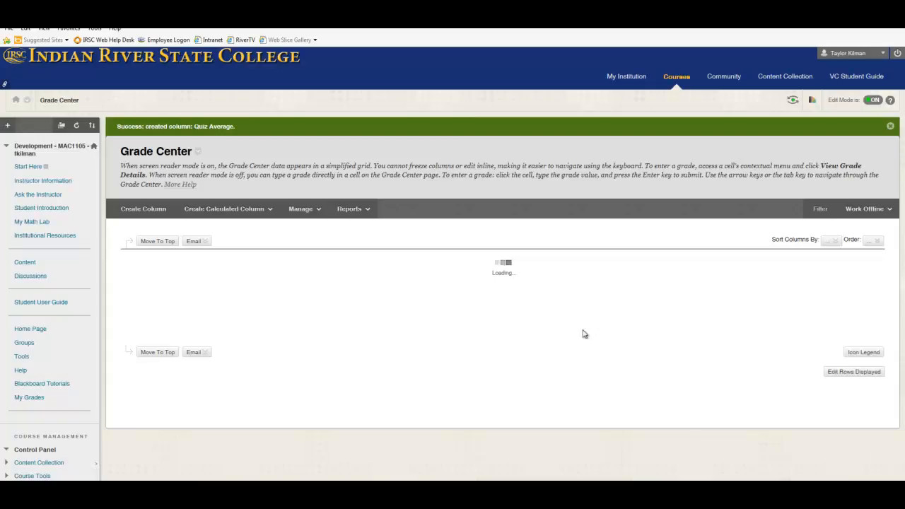
{"action": "left_click_drag", "start_coordinate": [354, 290], "coordinate": [287, 297]}
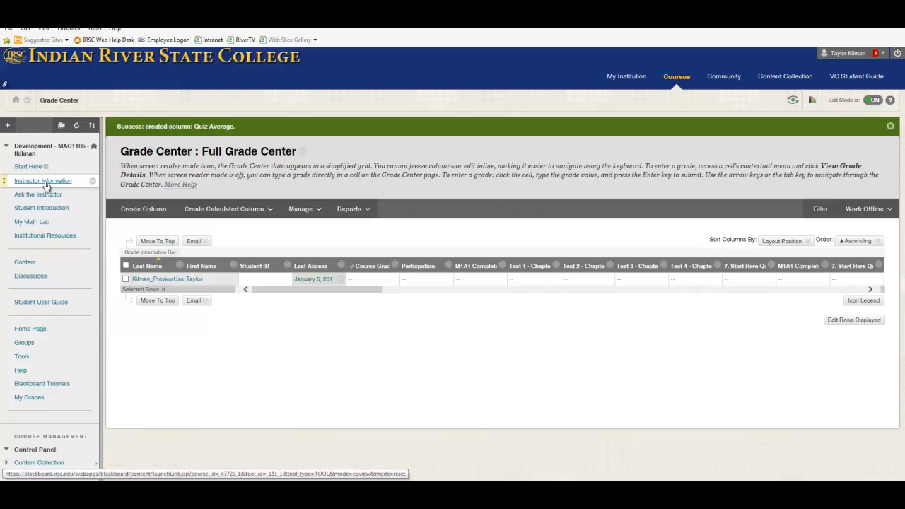
- Check the Pearson MyLab & Mastering tools page, then go to the course Content area
{"action": "left_click", "coordinate": [45, 223]}
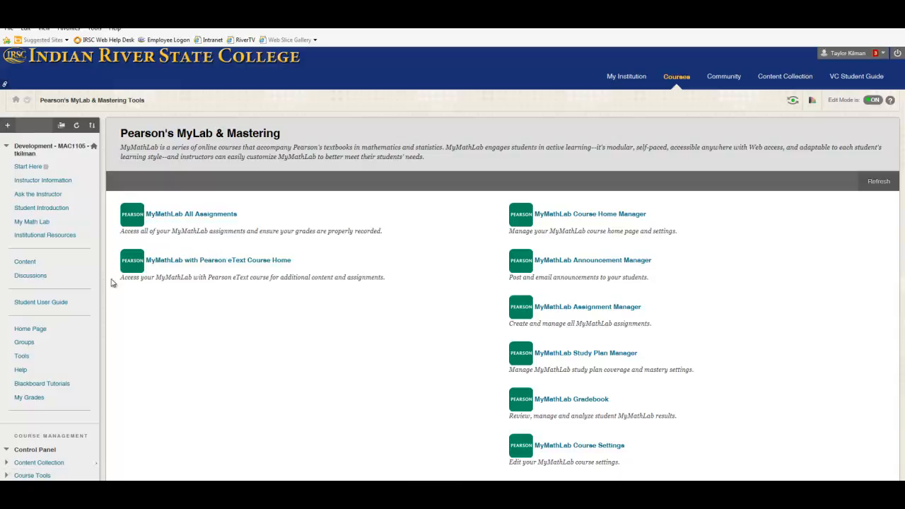
{"action": "left_click", "coordinate": [40, 268]}
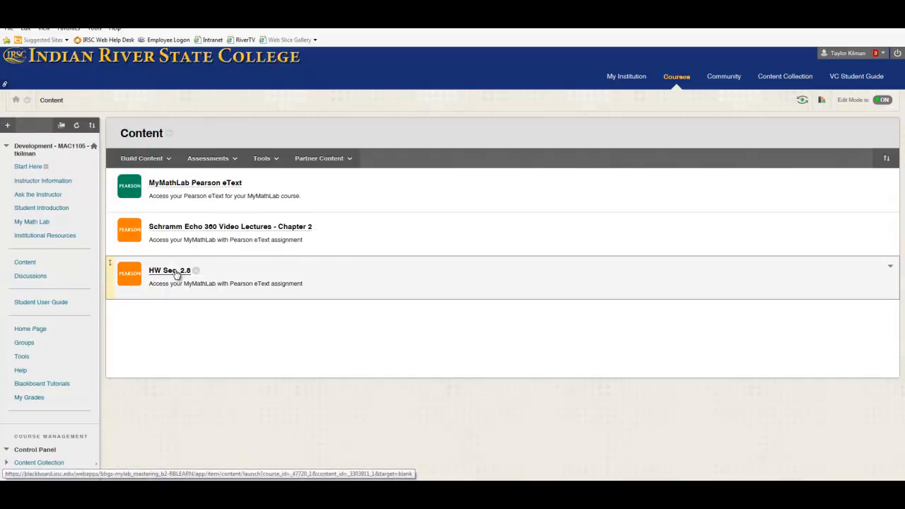
- Add a MyMathLab Homework link to Content through the Pearson's MyLab & Mastering tool
{"action": "left_click", "coordinate": [263, 159]}
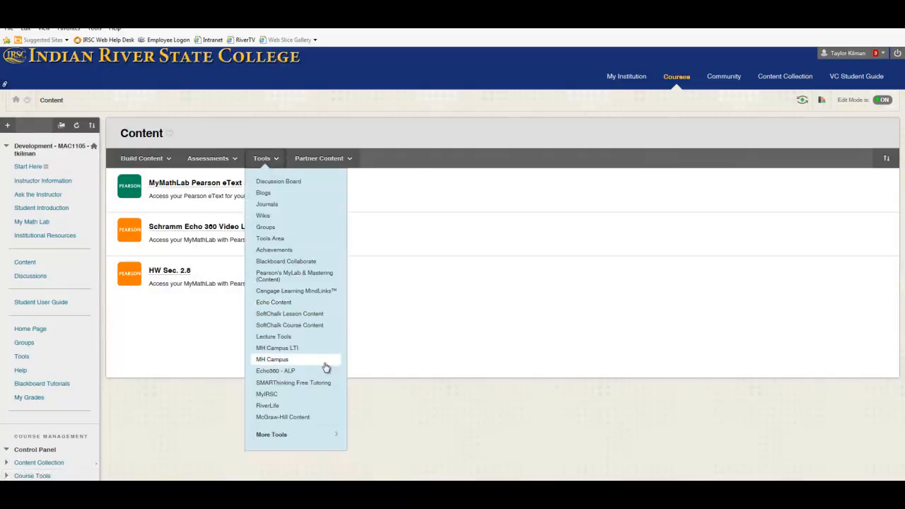
{"action": "left_click", "coordinate": [305, 277]}
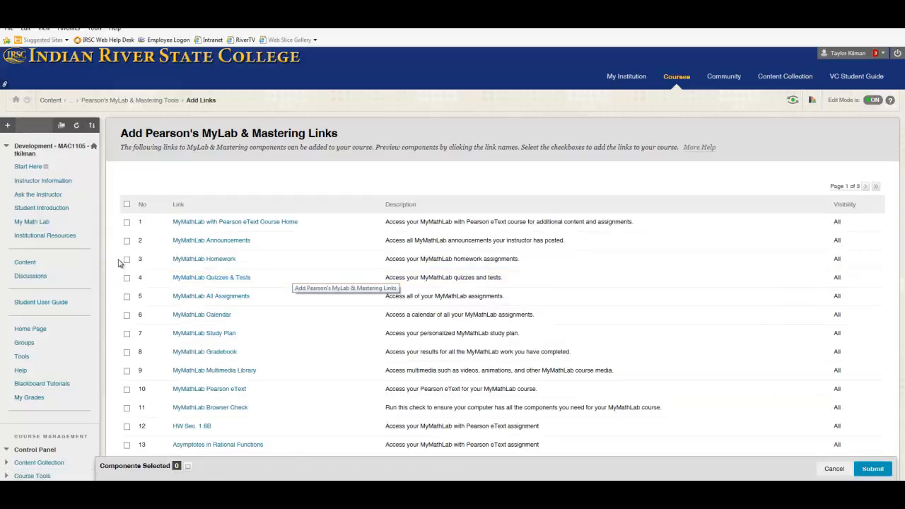
{"action": "left_click", "coordinate": [127, 261]}
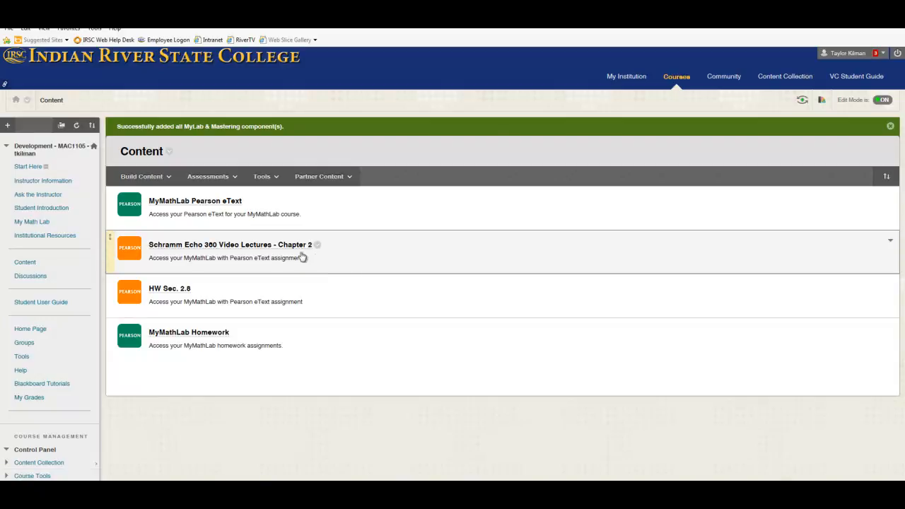
{"action": "scroll", "coordinate": [315, 258], "scroll_direction": "down", "scroll_amount": 2}
- From the Full Grade Center, reach Manage Pearson MyLab & Mastering Grades > Refresh Pearson Grades
{"action": "left_click", "coordinate": [51, 413]}
{"action": "left_click", "coordinate": [55, 432]}
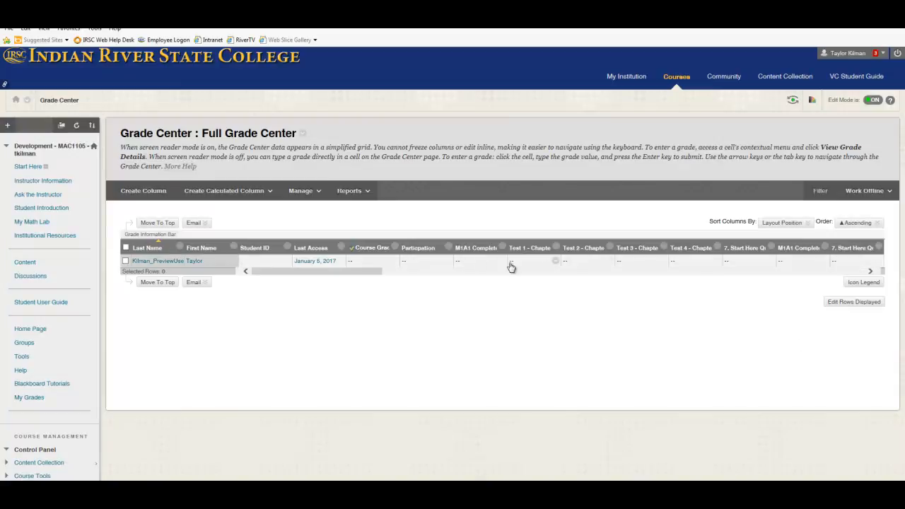
{"action": "left_click", "coordinate": [315, 194]}
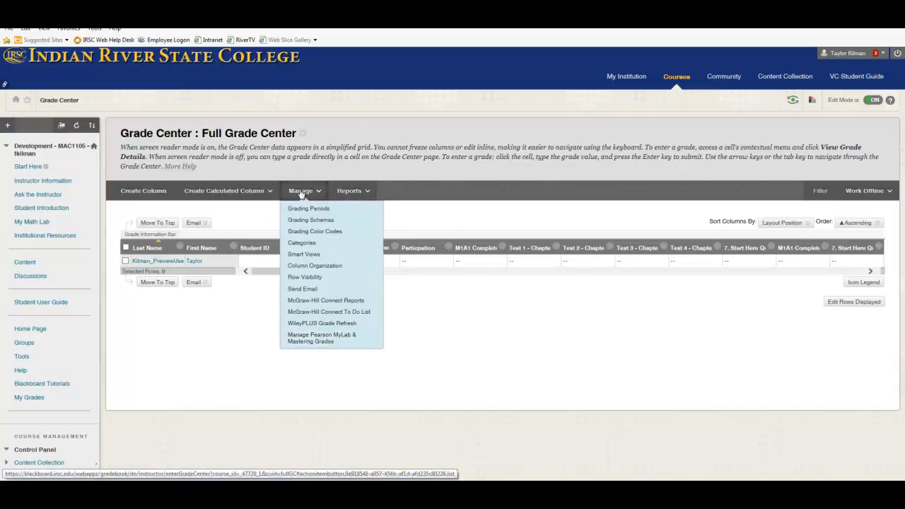
{"action": "left_click", "coordinate": [332, 345]}
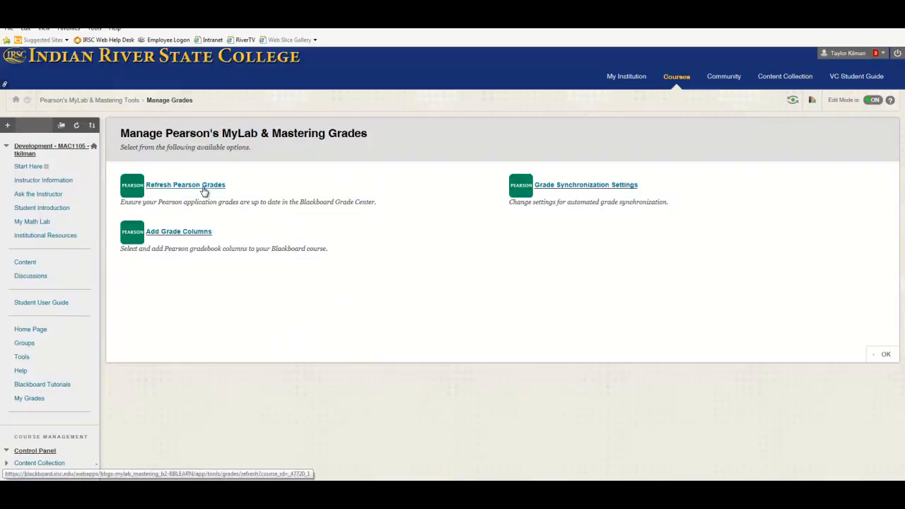
{"action": "left_click", "coordinate": [204, 188]}
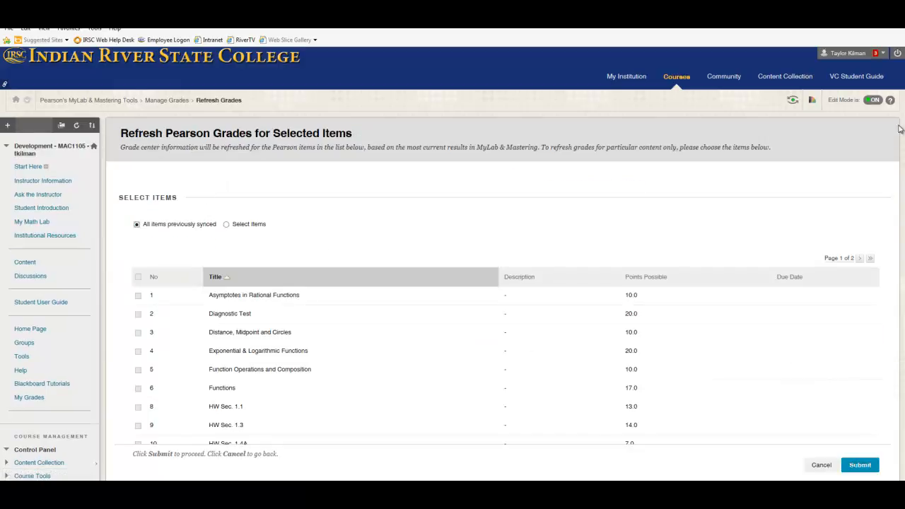
{"action": "scroll", "coordinate": [893, 136], "scroll_direction": "down", "scroll_amount": 8}
{"action": "scroll", "coordinate": [503, 264], "scroll_direction": "up", "scroll_amount": 6}
{"action": "scroll", "coordinate": [502, 264], "scroll_direction": "down", "scroll_amount": 4}
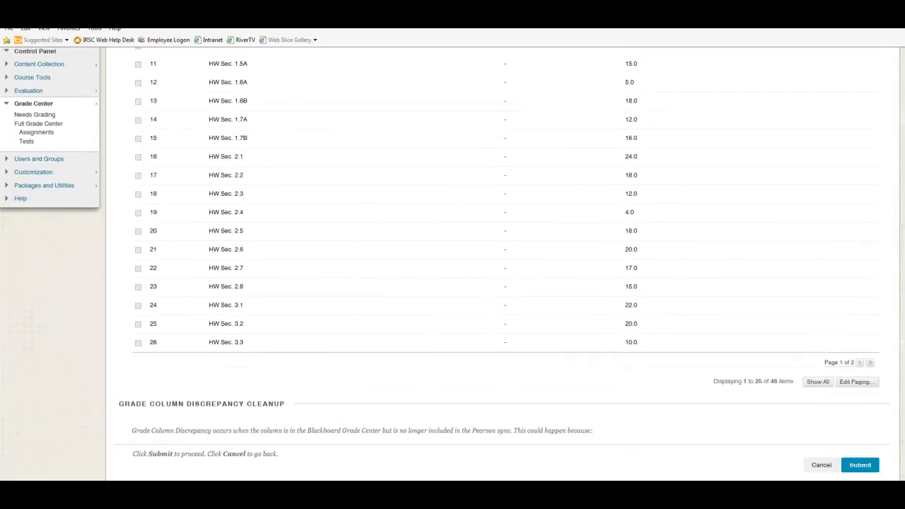
{"action": "scroll", "coordinate": [502, 264], "scroll_direction": "up", "scroll_amount": 1}
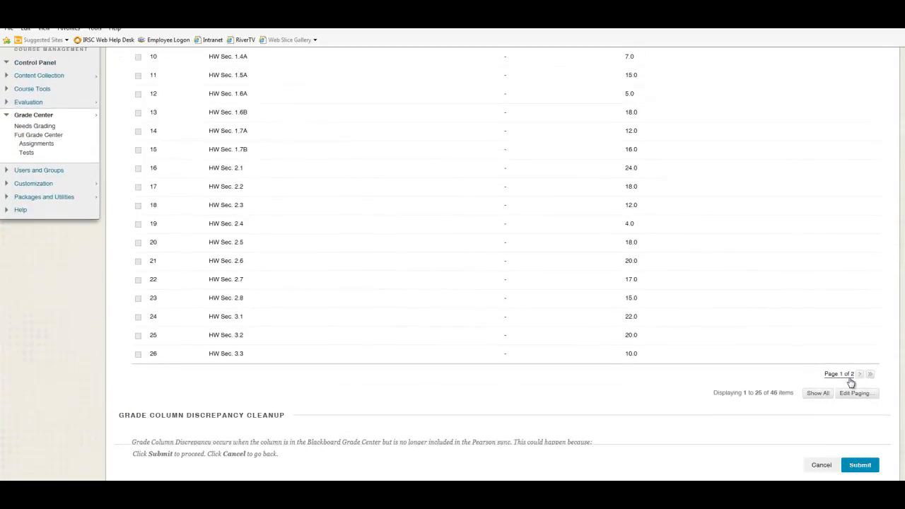
{"action": "left_click", "coordinate": [825, 397]}
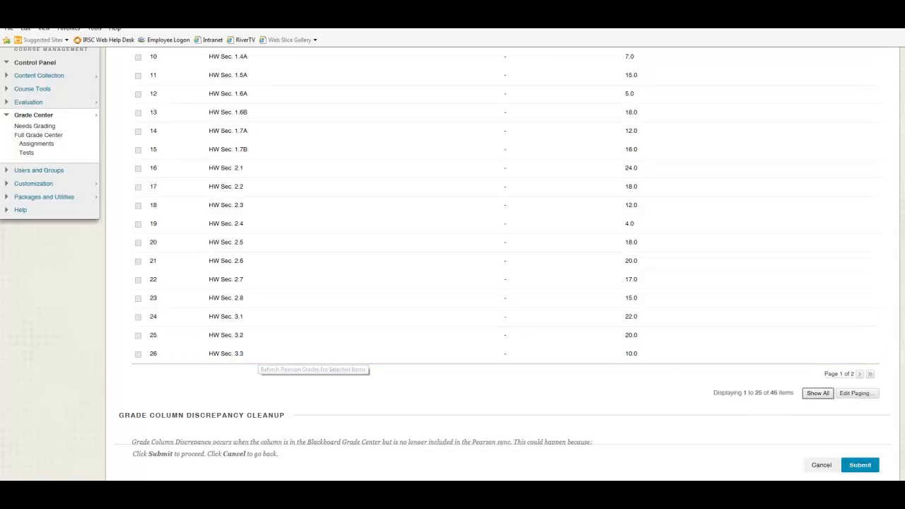
{"action": "scroll", "coordinate": [273, 362], "scroll_direction": "up", "scroll_amount": 4}
{"action": "scroll", "coordinate": [453, 248], "scroll_direction": "down", "scroll_amount": 3}
{"action": "scroll", "coordinate": [283, 248], "scroll_direction": "up", "scroll_amount": 5}
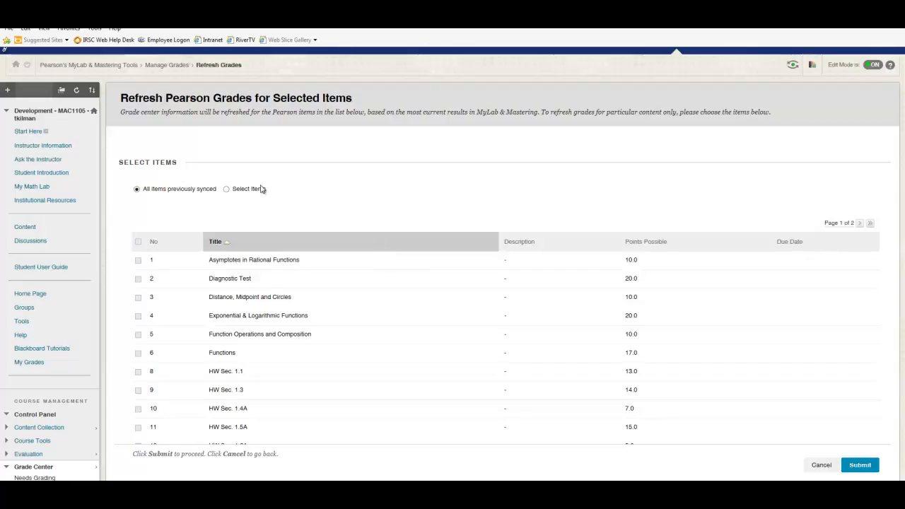
{"action": "left_click", "coordinate": [228, 190]}
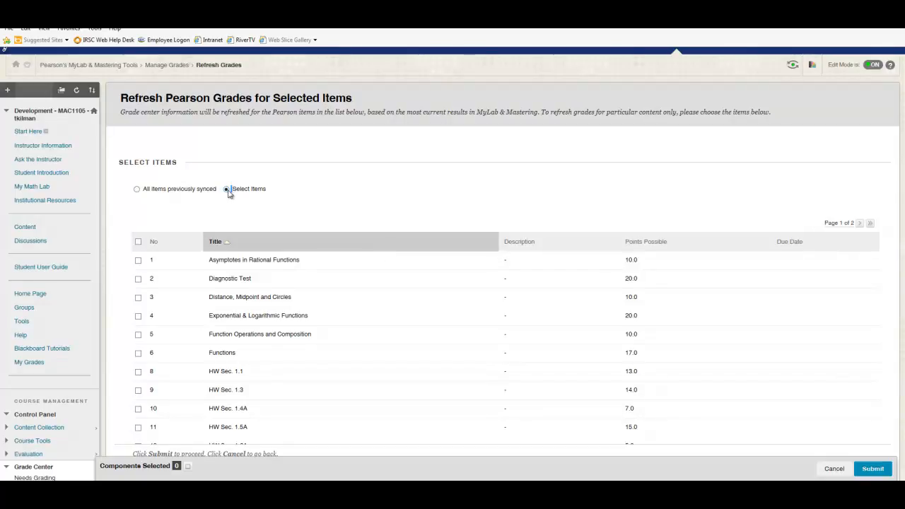
{"action": "left_click", "coordinate": [138, 261]}
{"action": "left_click", "coordinate": [138, 279]}
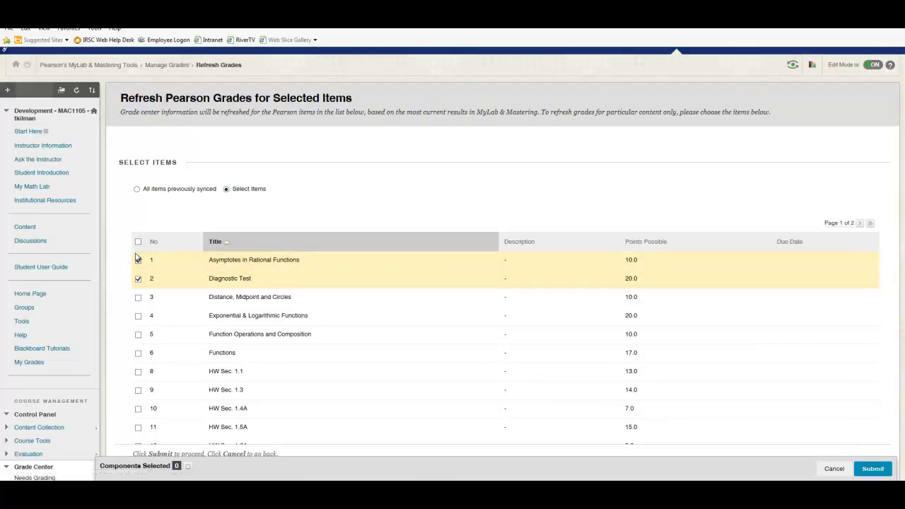
{"action": "left_click", "coordinate": [139, 260]}
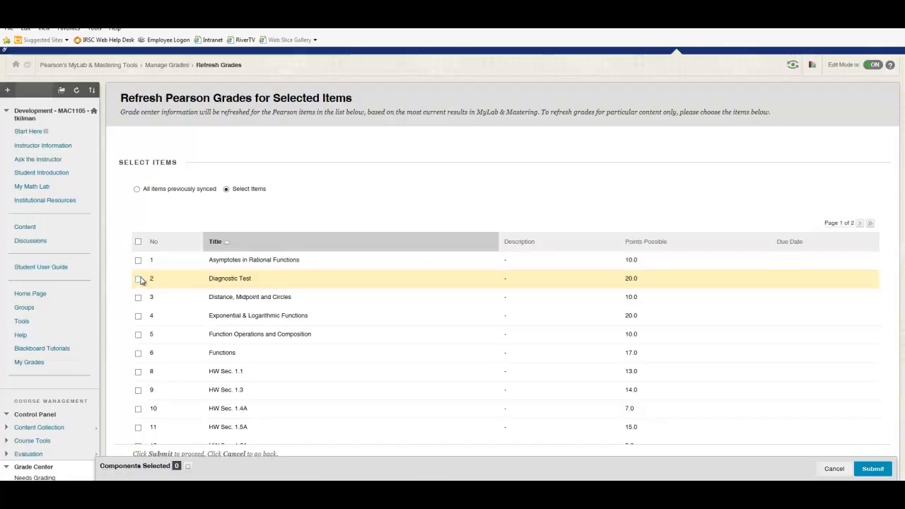
{"action": "left_click", "coordinate": [139, 279]}
{"action": "left_click", "coordinate": [136, 189]}
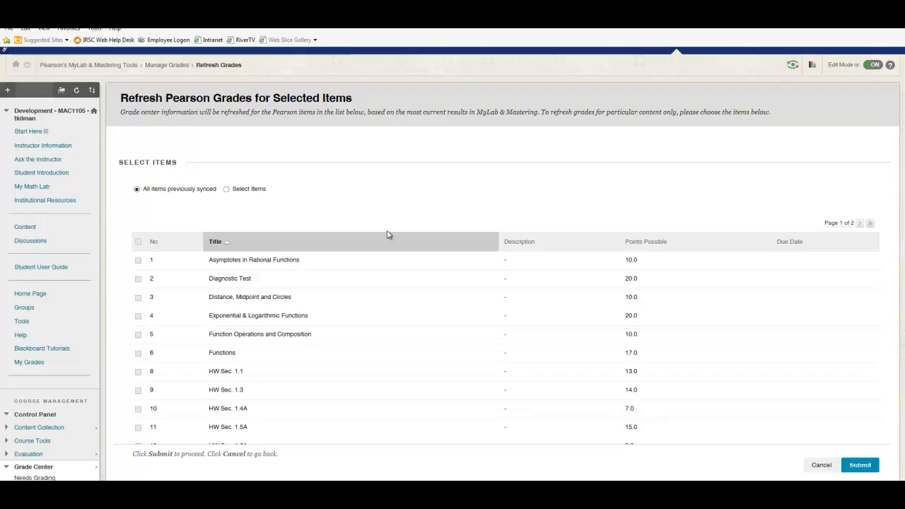
- Submit the refresh of all synced Pearson items and confirm it for the 46 grade items
{"action": "scroll", "coordinate": [334, 205], "scroll_direction": "down", "scroll_amount": 3}
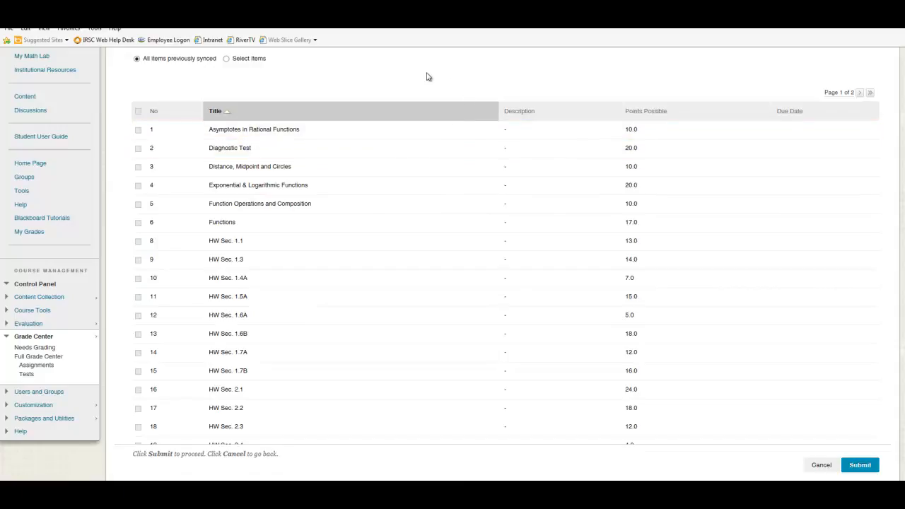
{"action": "scroll", "coordinate": [421, 79], "scroll_direction": "up", "scroll_amount": 3}
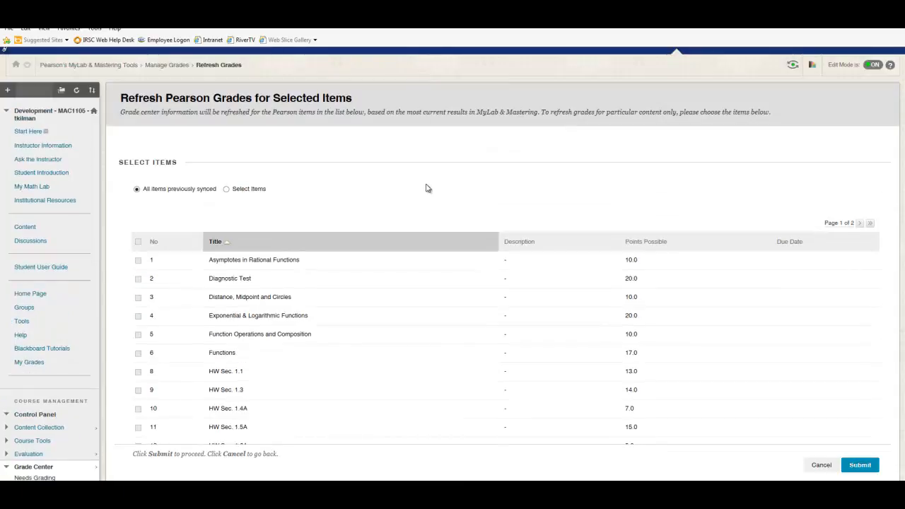
{"action": "left_click", "coordinate": [863, 465]}
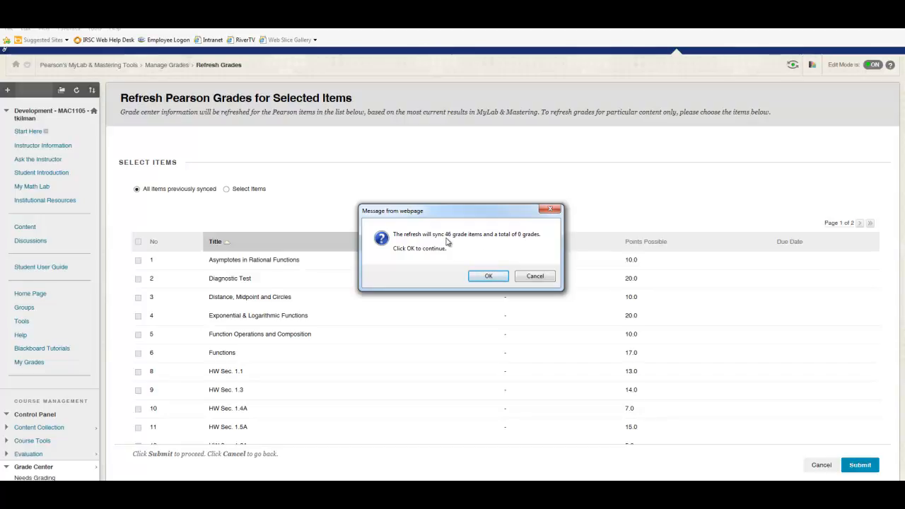
{"action": "left_click", "coordinate": [494, 279]}
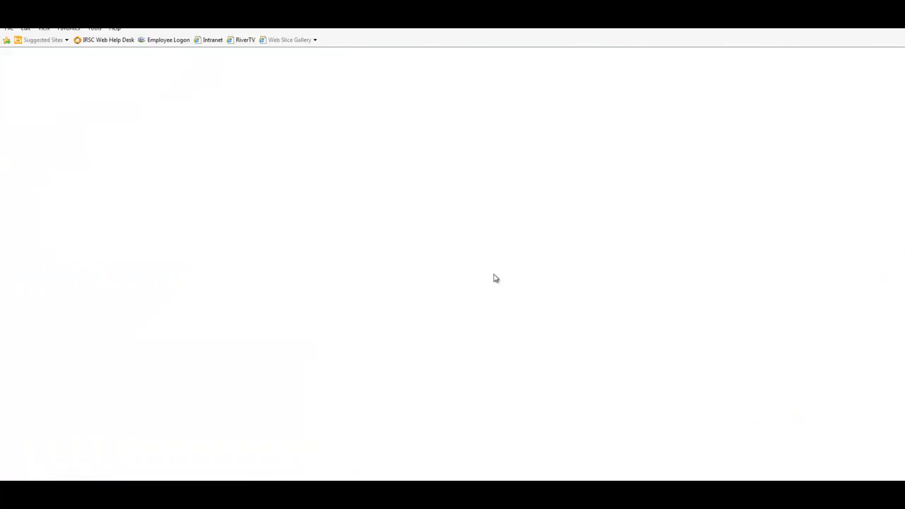